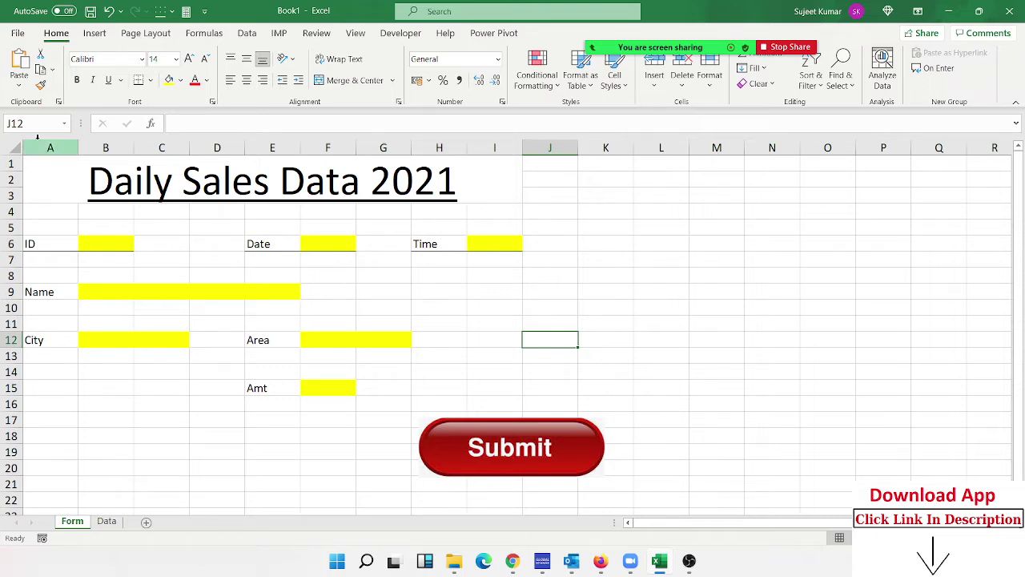
Uncheck Gridlines View under Page Layout's Sheet Options so the Form sheet shows a plain white background.
{"action": "left_click", "coordinate": [205, 33]}
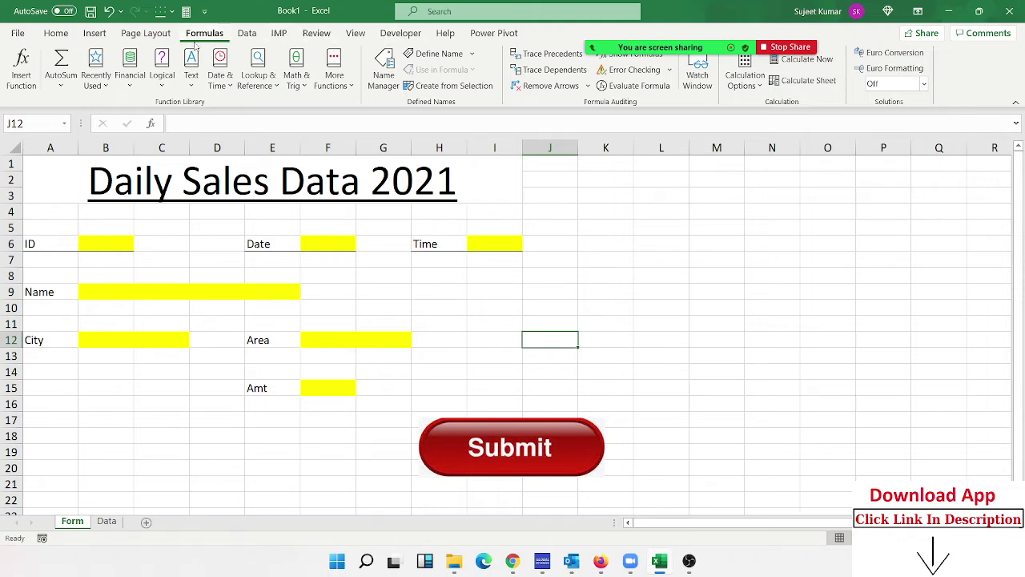
{"action": "left_click", "coordinate": [148, 33]}
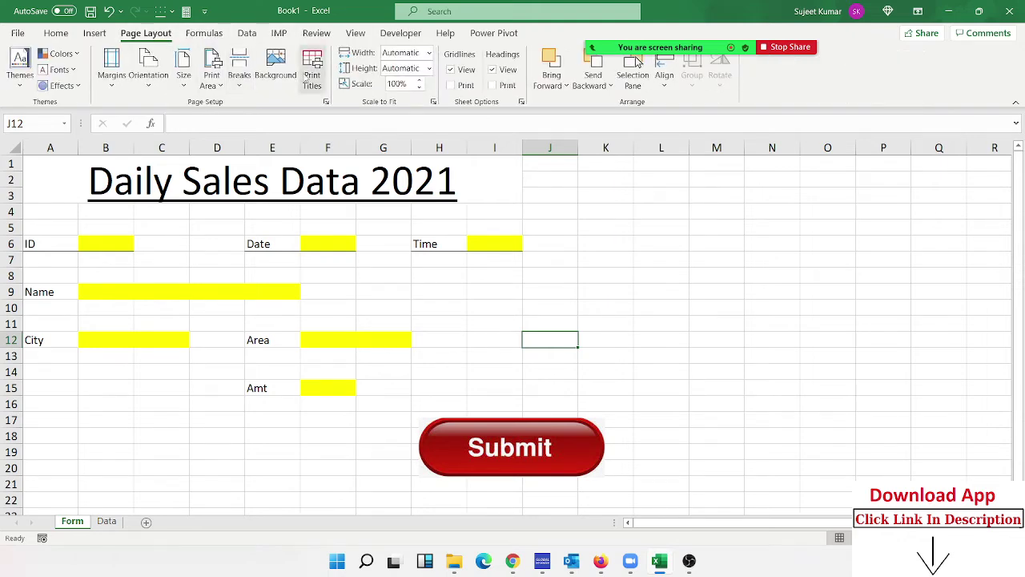
{"action": "left_click", "coordinate": [450, 70]}
{"action": "left_click", "coordinate": [168, 409]}
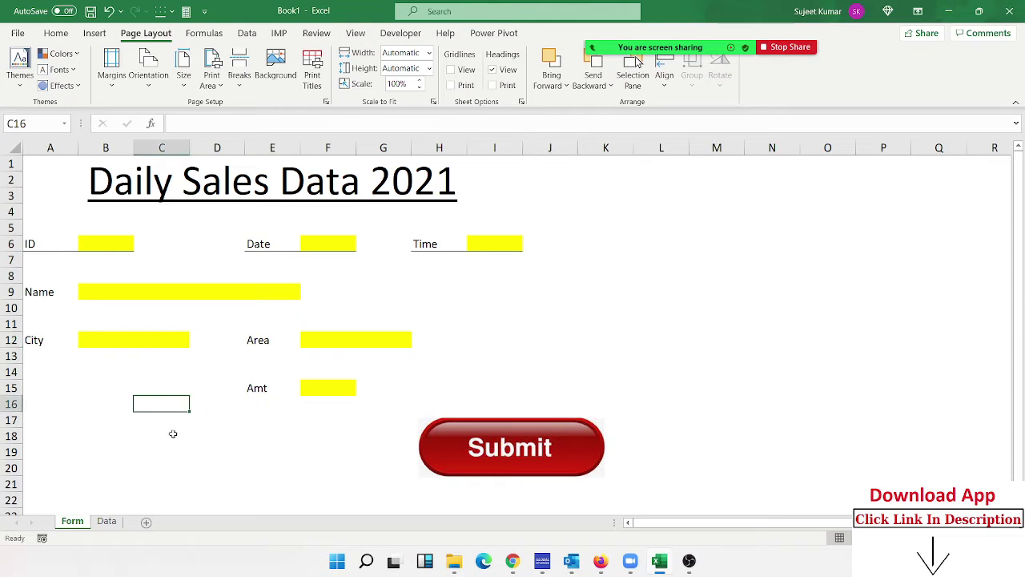
{"action": "left_click", "coordinate": [107, 521]}
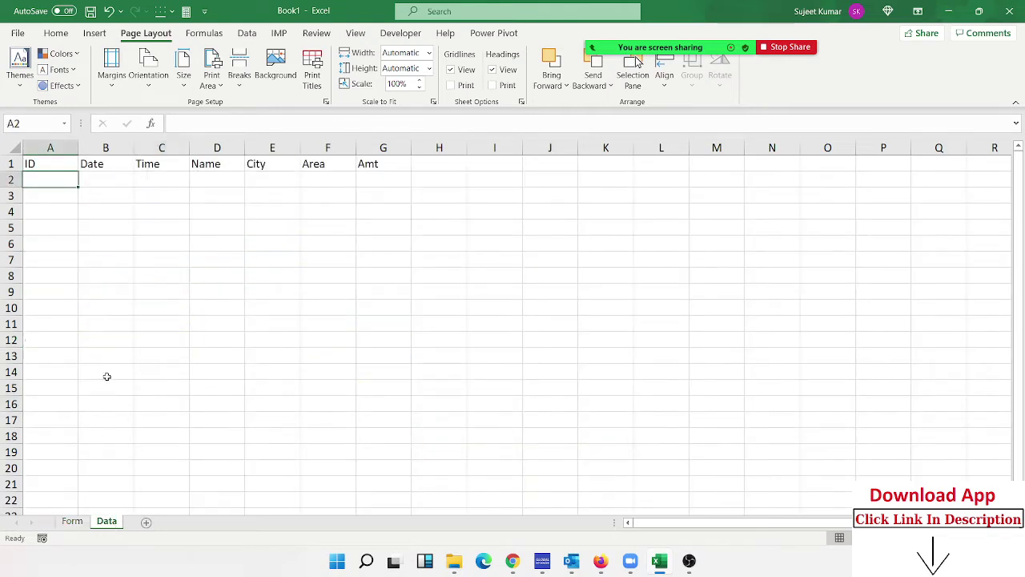
{"action": "left_click", "coordinate": [73, 522]}
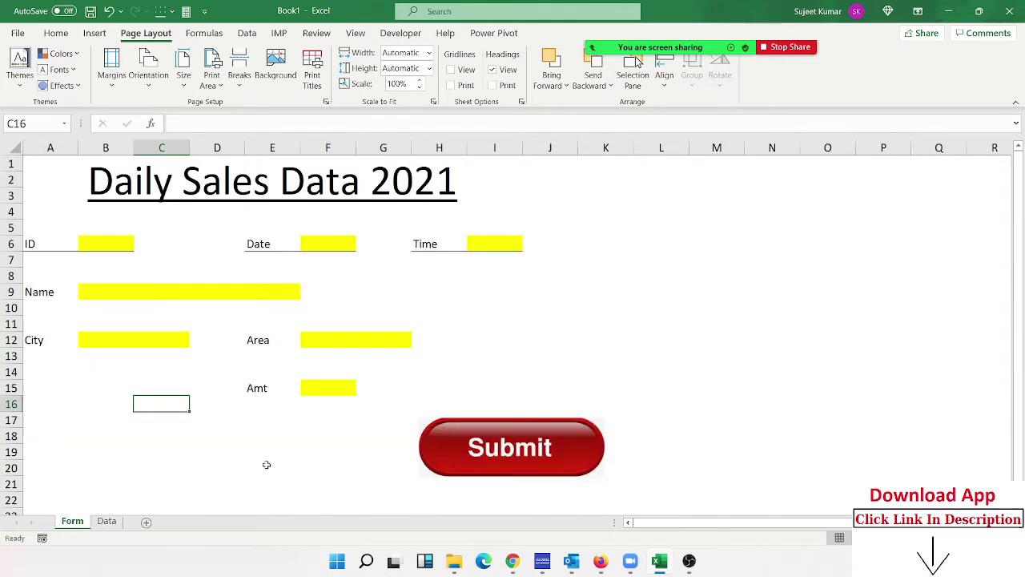
{"action": "left_click", "coordinate": [400, 33]}
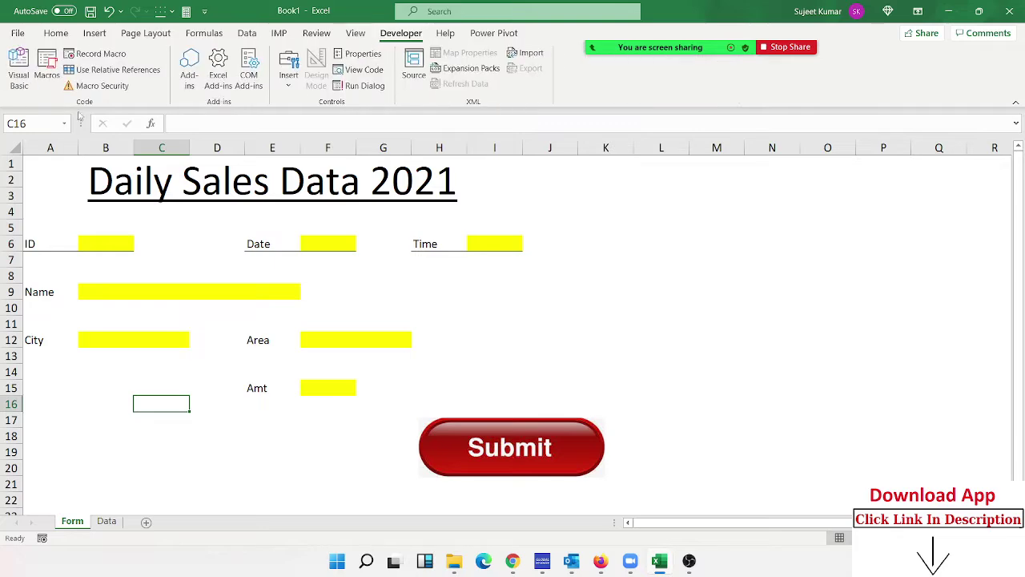
Open the Visual Basic editor and insert a new empty Module1.
{"action": "left_click", "coordinate": [19, 64]}
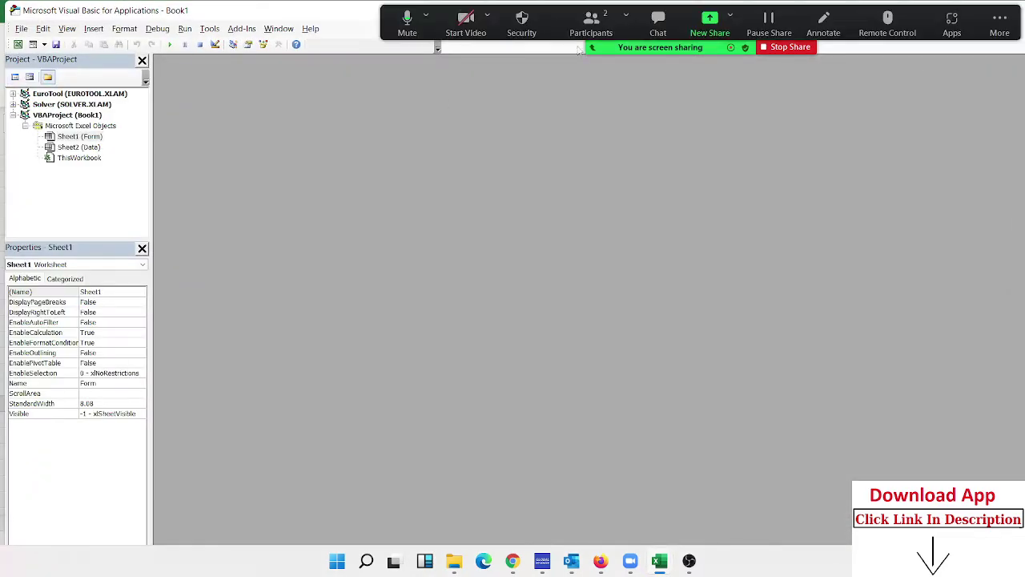
{"action": "left_click", "coordinate": [94, 29]}
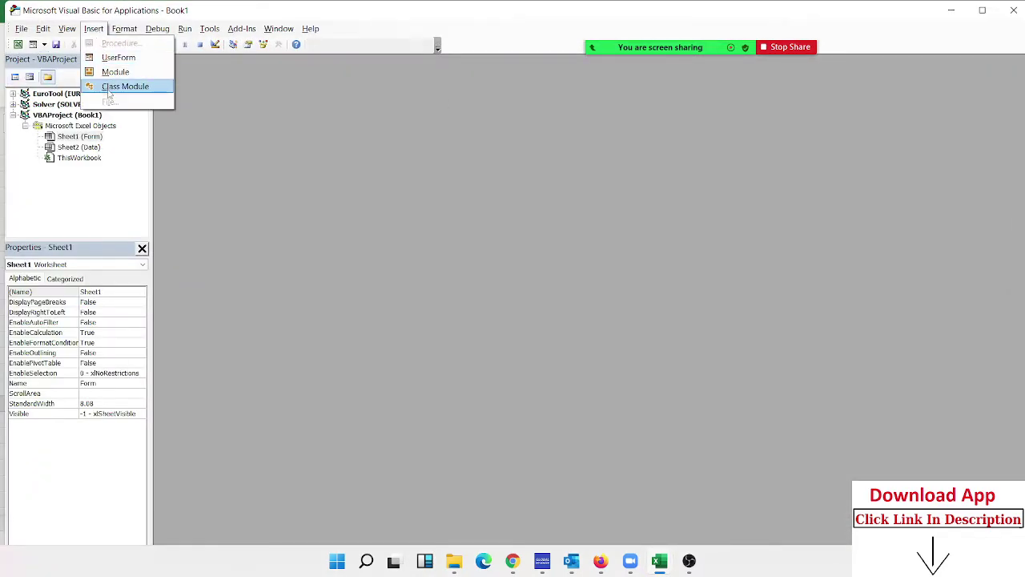
{"action": "left_click", "coordinate": [110, 72]}
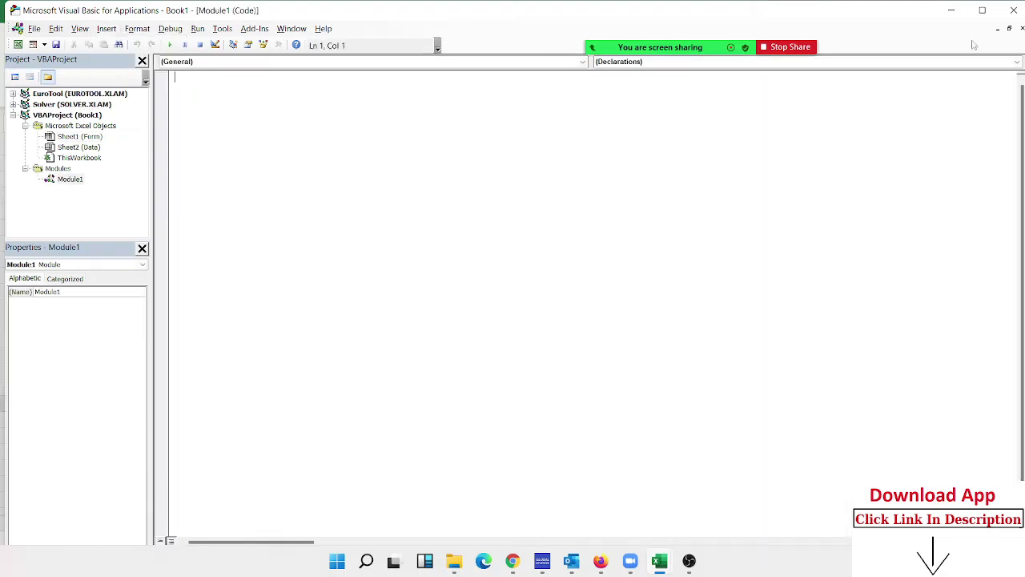
Arrange the VBA editor on the left and the Excel Form sheet on the right, adjusting the divider.
{"action": "left_click", "coordinate": [892, 50]}
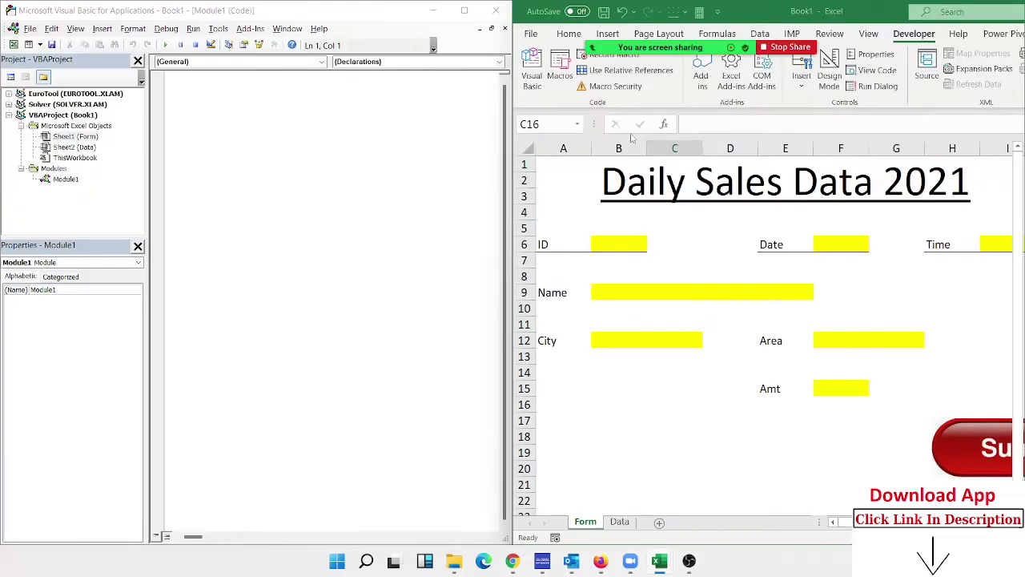
{"action": "left_click", "coordinate": [606, 128]}
{"action": "left_click_drag", "start_coordinate": [503, 274], "coordinate": [509, 274]}
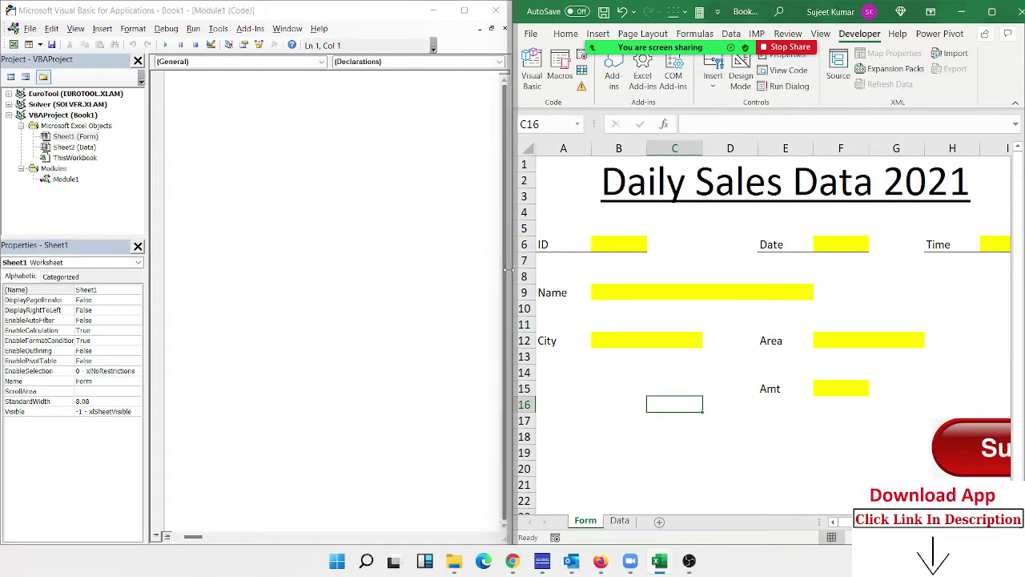
{"action": "left_click", "coordinate": [625, 521]}
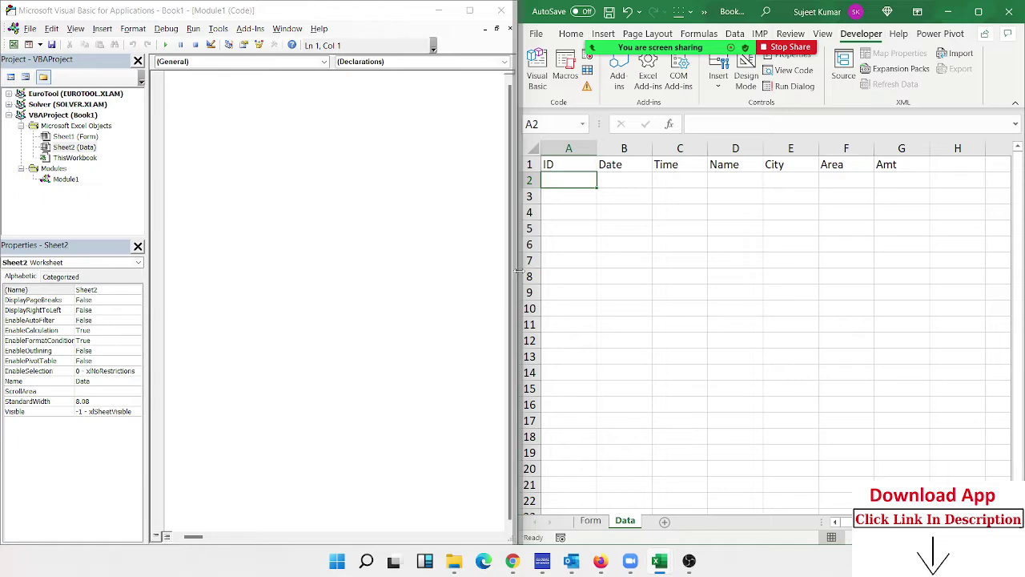
{"action": "left_click_drag", "start_coordinate": [514, 273], "coordinate": [582, 274]}
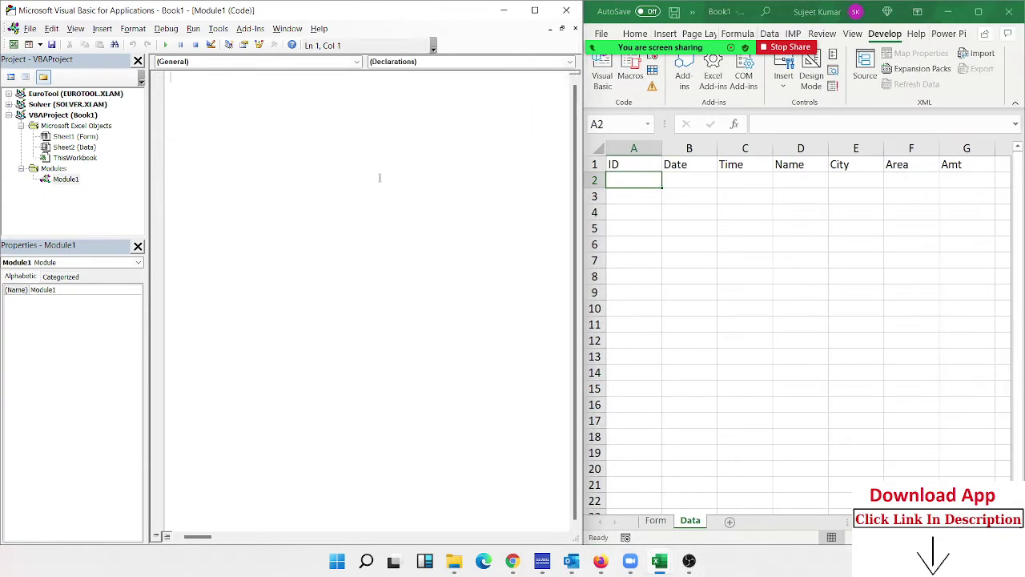
{"action": "left_click", "coordinate": [653, 521]}
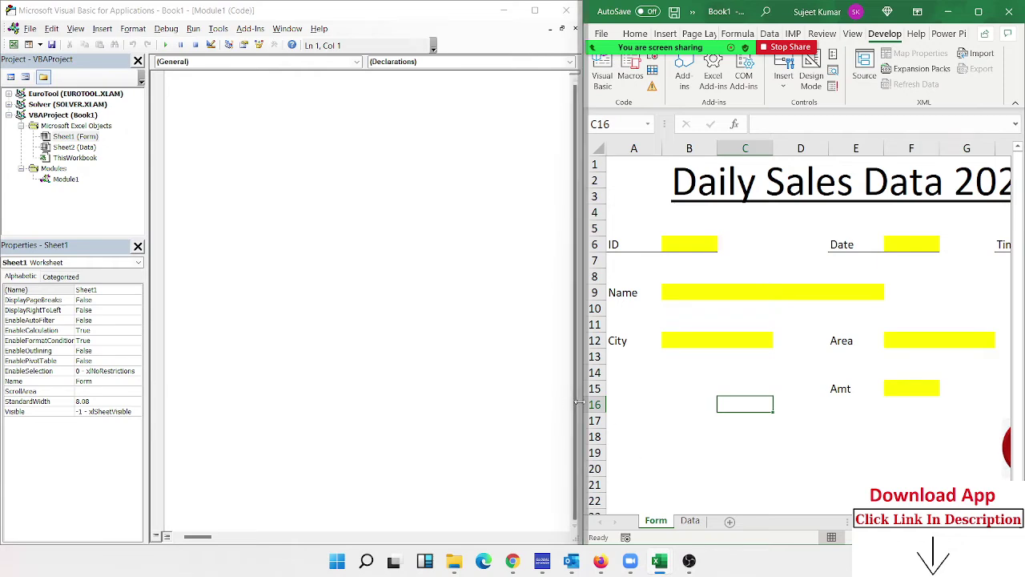
{"action": "left_click_drag", "start_coordinate": [579, 403], "coordinate": [460, 403]}
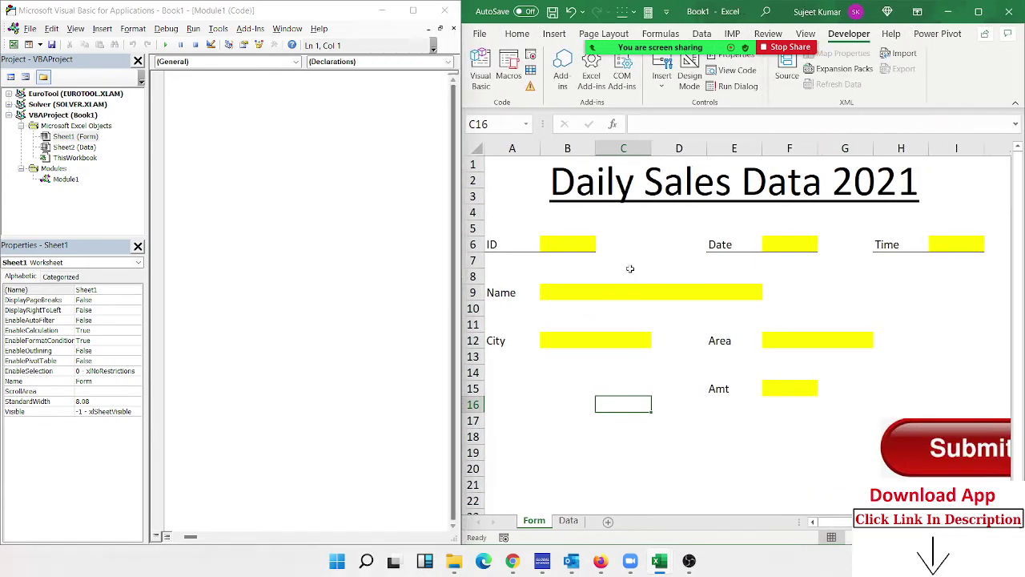
Name cells B6, F6 and I6 as ID, DT and TM through the Name Box.
{"action": "left_click", "coordinate": [579, 245]}
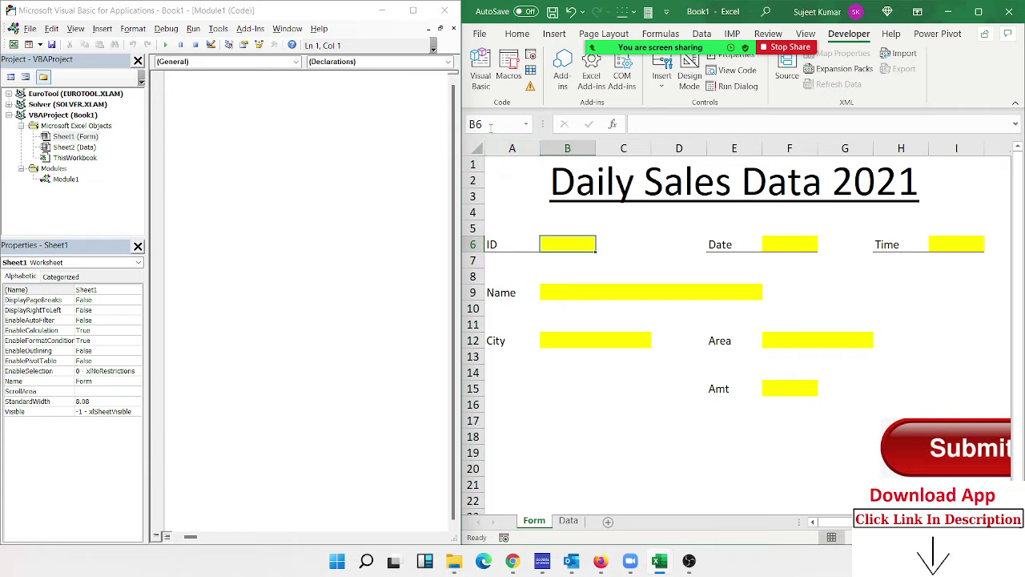
{"action": "left_click", "coordinate": [490, 125]}
{"action": "type", "text": "ID"}
{"action": "key", "text": "Return"}
{"action": "left_click", "coordinate": [805, 250]}
{"action": "left_click", "coordinate": [492, 124]}
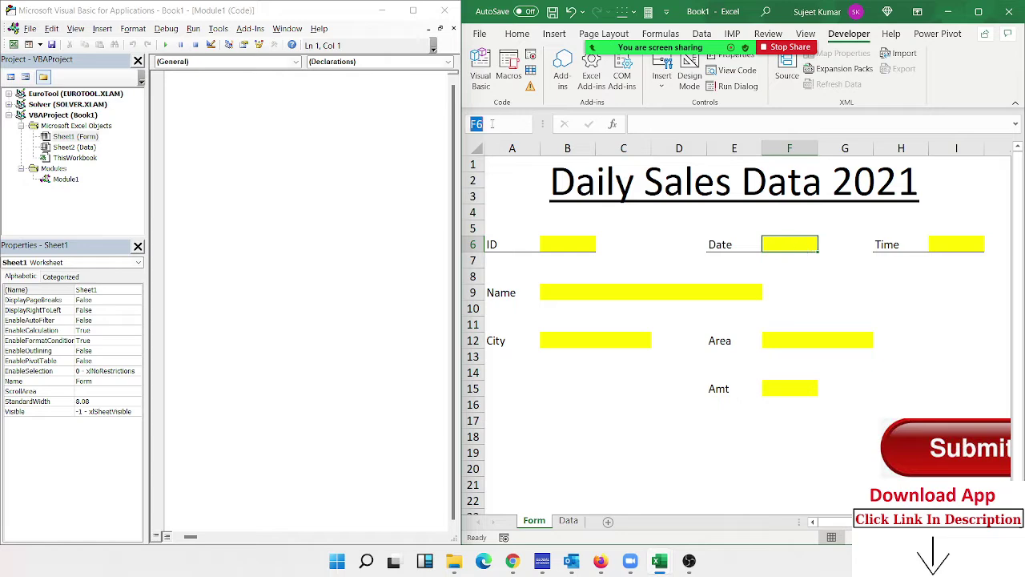
{"action": "type", "text": "DT"}
{"action": "key", "text": "Return"}
{"action": "left_click", "coordinate": [944, 245]}
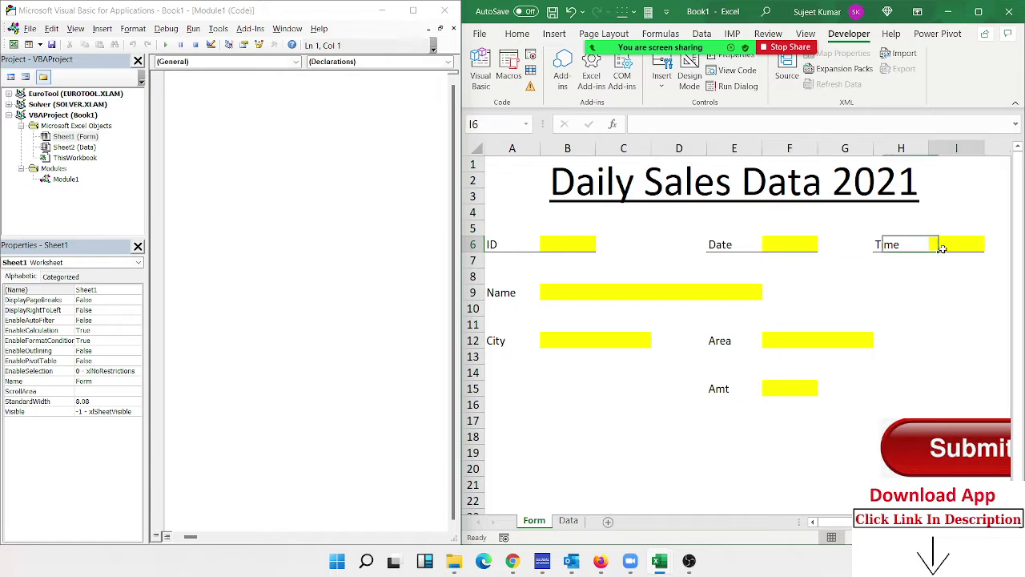
{"action": "left_click", "coordinate": [505, 126]}
{"action": "type", "text": "TM"}
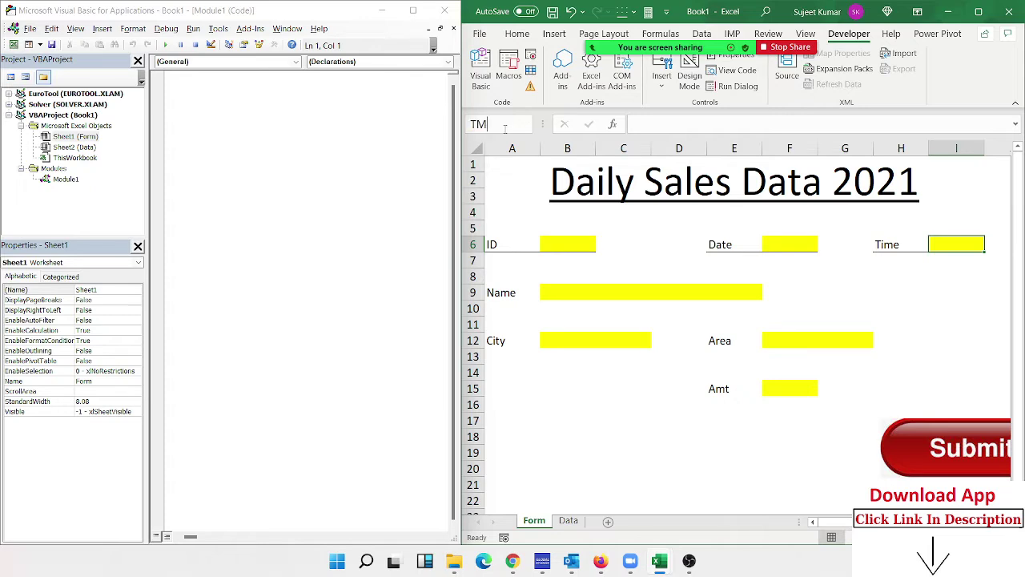
{"action": "key", "text": "Return"}
Name cells B9, B12 and F12 as NAME, City and Area.
{"action": "left_click", "coordinate": [569, 293]}
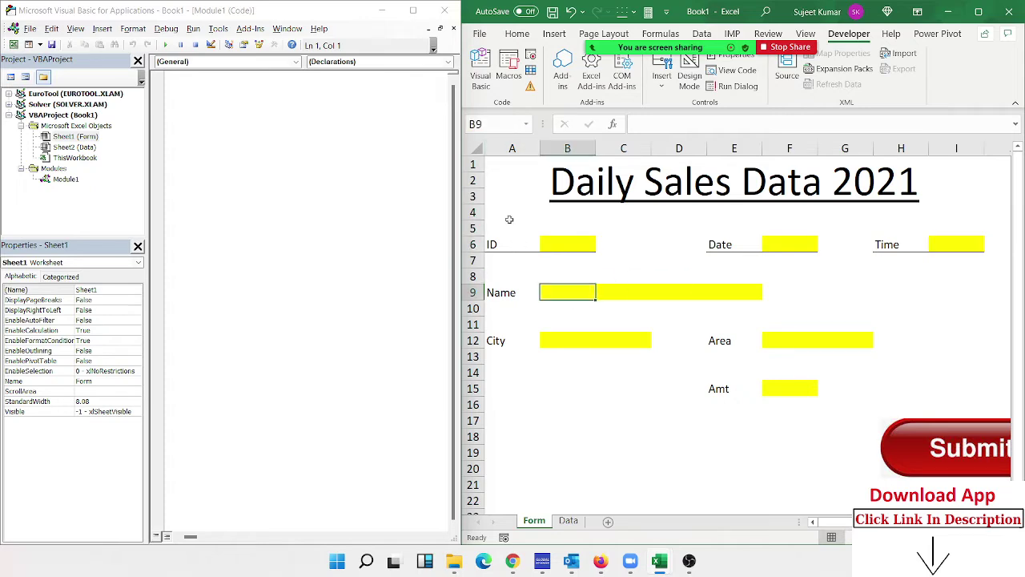
{"action": "left_click", "coordinate": [477, 124]}
{"action": "type", "text": "N"}
{"action": "type", "text": "AME"}
{"action": "key", "text": "Return"}
{"action": "left_click", "coordinate": [567, 343]}
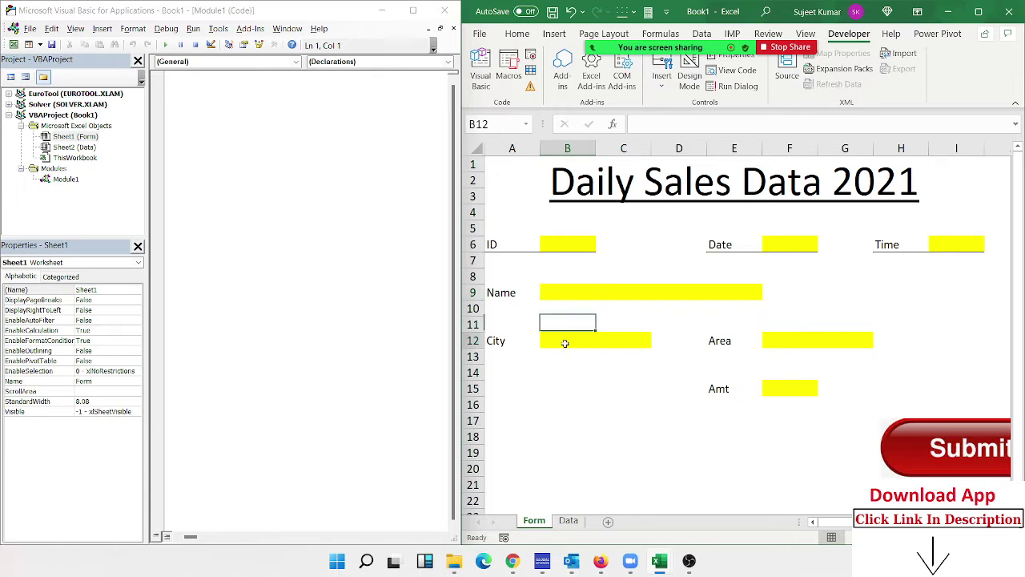
{"action": "left_click", "coordinate": [486, 124]}
{"action": "type", "text": "City"}
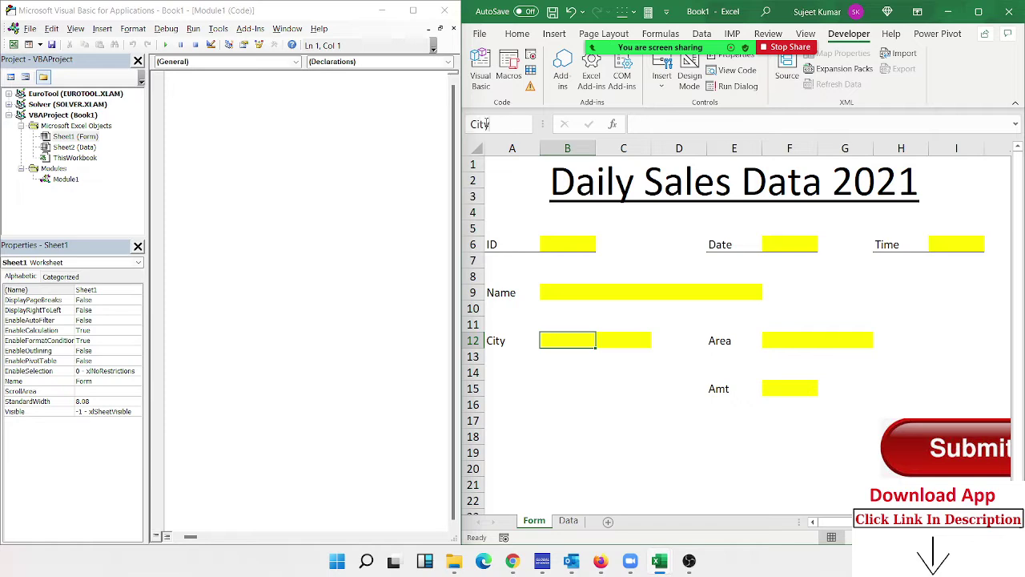
{"action": "key", "text": "Return"}
{"action": "left_click", "coordinate": [812, 340]}
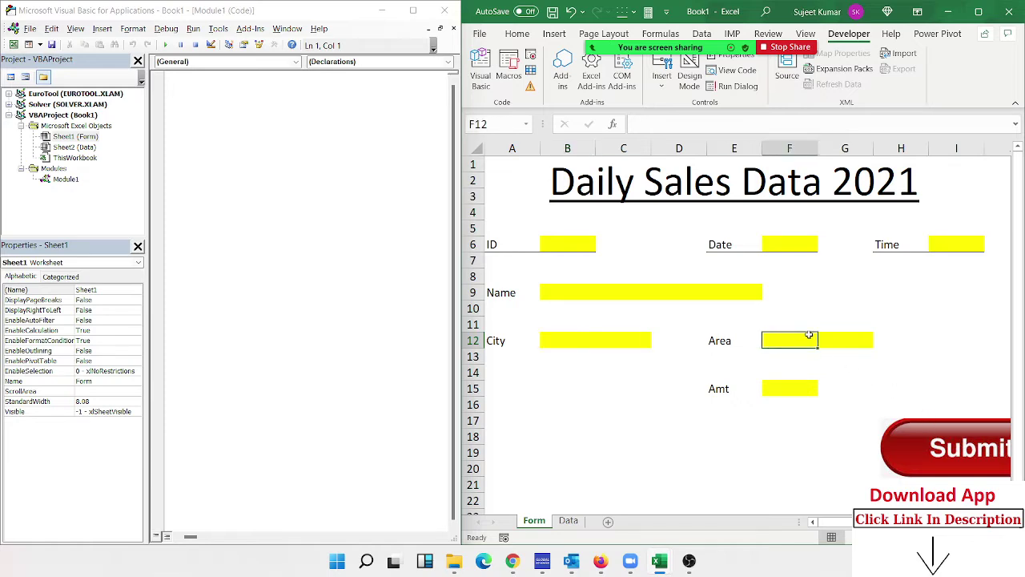
{"action": "left_click", "coordinate": [503, 124]}
{"action": "type", "text": "Area"}
{"action": "key", "text": "Return"}
Name cell F15 as Amt, then switch to the Data sheet.
{"action": "left_click", "coordinate": [786, 391]}
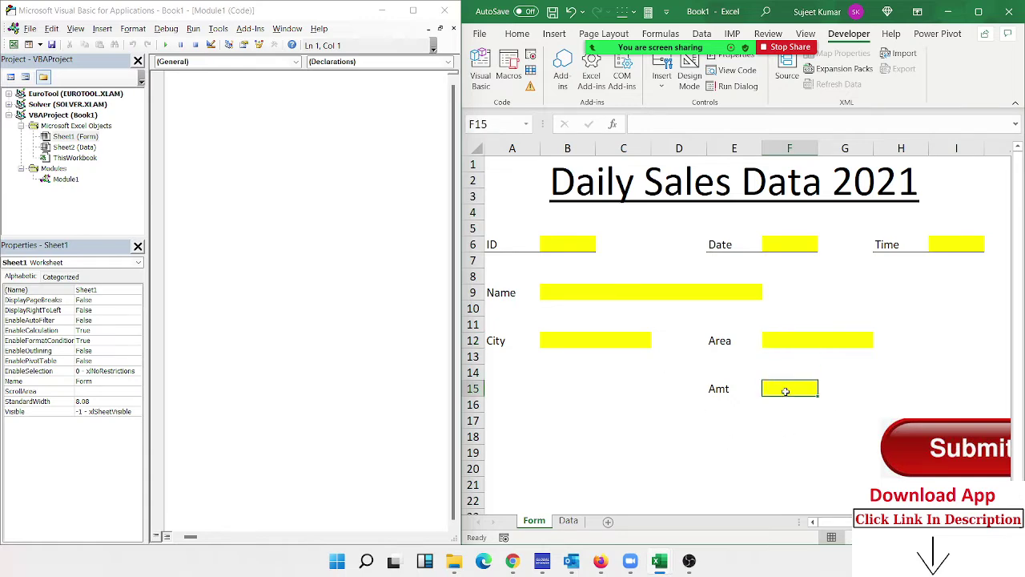
{"action": "type", "text": "Amt"}
{"action": "key", "text": "Escape"}
{"action": "left_click", "coordinate": [493, 124]}
{"action": "type", "text": "A"}
{"action": "type", "text": "mt"}
{"action": "key", "text": "Return"}
{"action": "left_click", "coordinate": [569, 521]}
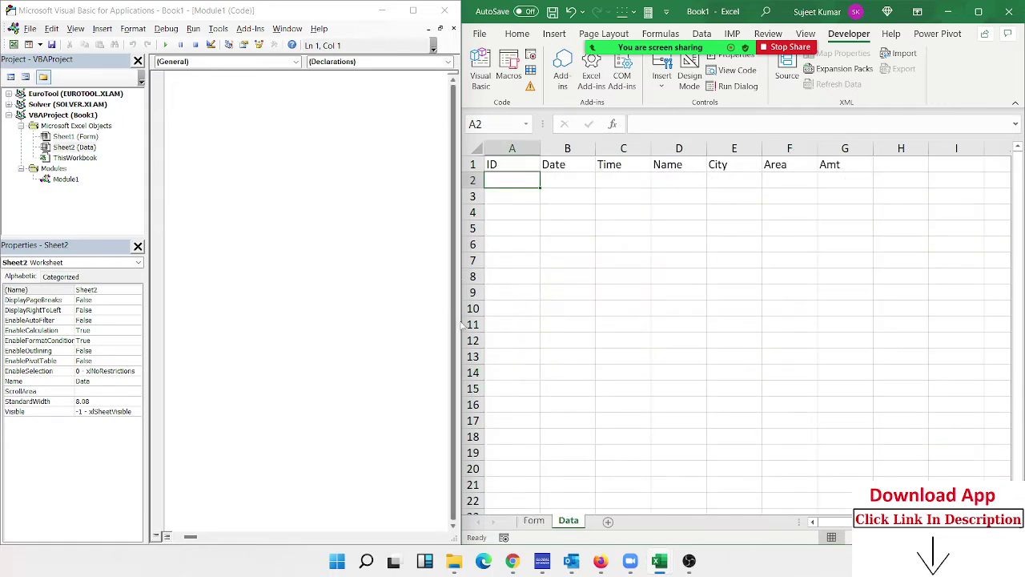
Create an empty Sub send() macro in Module1.
{"action": "left_click_drag", "start_coordinate": [460, 315], "coordinate": [619, 340]}
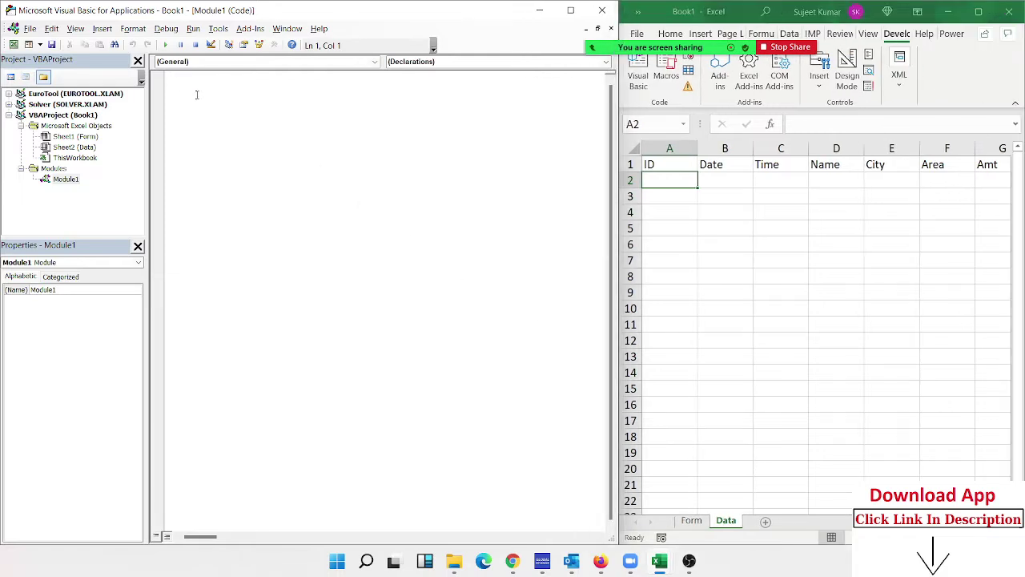
{"action": "type", "text": "sub r"}
{"action": "type", "text": "r"}
{"action": "key", "text": "BackSpace"}
{"action": "key", "text": "BackSpace"}
{"action": "type", "text": "sen"}
{"action": "type", "text": "d()"}
{"action": "key", "text": "Return"}
{"action": "key", "text": "Return"}
{"action": "key", "text": "Return"}
{"action": "key", "text": "Return"}
Add the line ID = Application.WorksheetFunction.Max(Sheets("Data").Range("A:A")).
{"action": "type", "text": "id=a"}
{"action": "type", "text": "pplica"}
{"action": "type", "text": "tion.wor"}
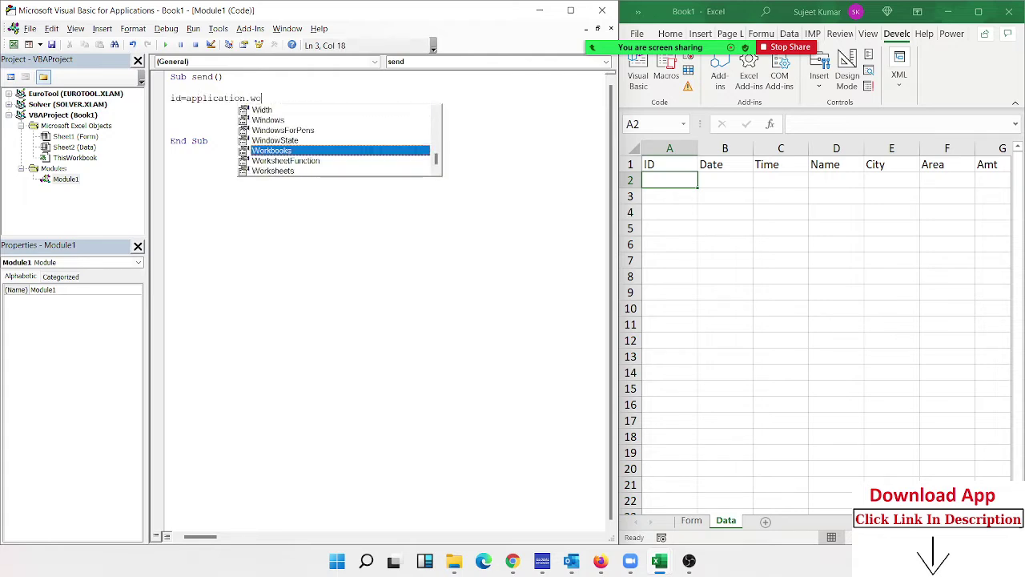
{"action": "key", "text": "Tab"}
{"action": "type", "text": "."}
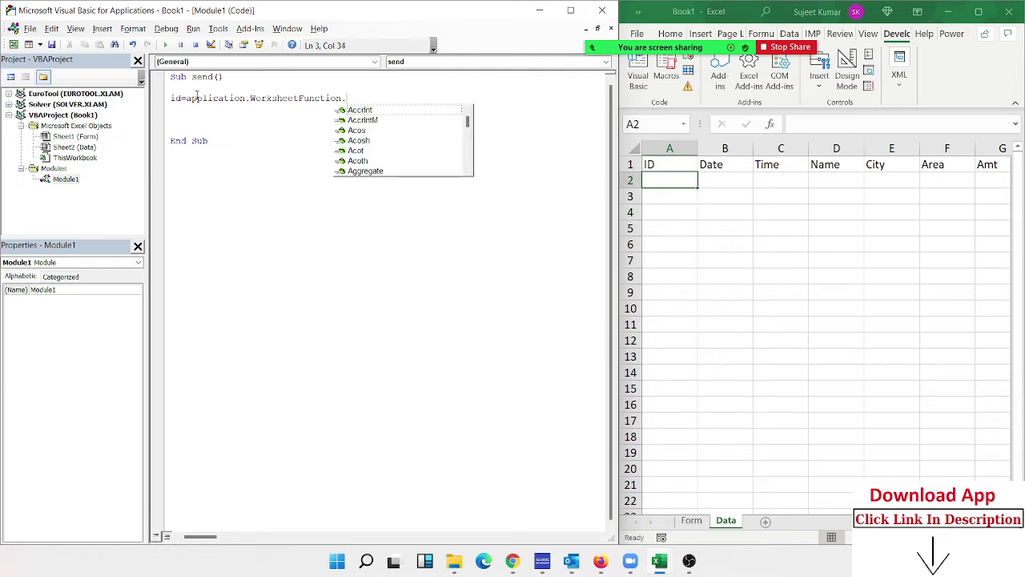
{"action": "type", "text": "max"}
{"action": "key", "text": "Tab"}
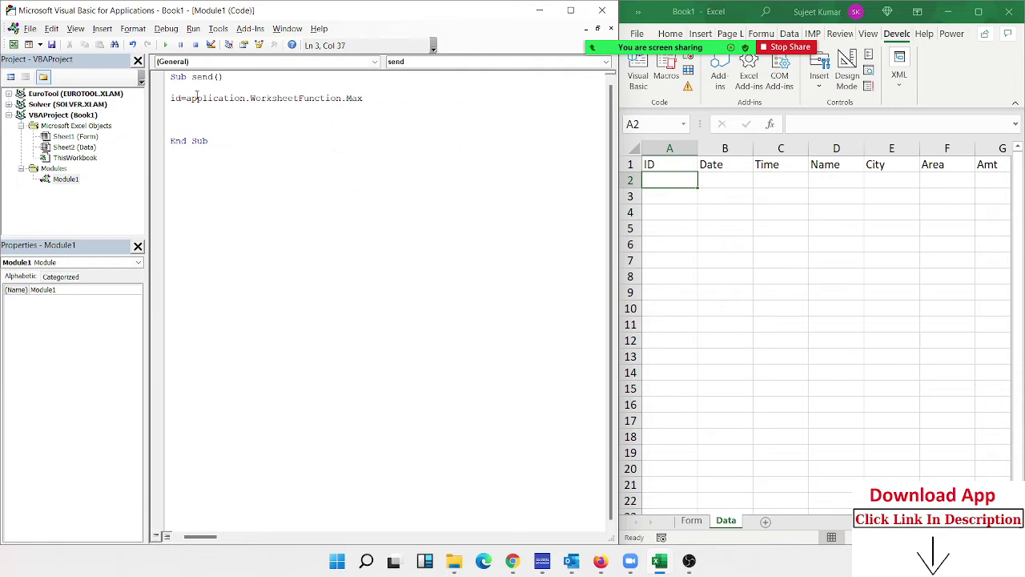
{"action": "type", "text": "("}
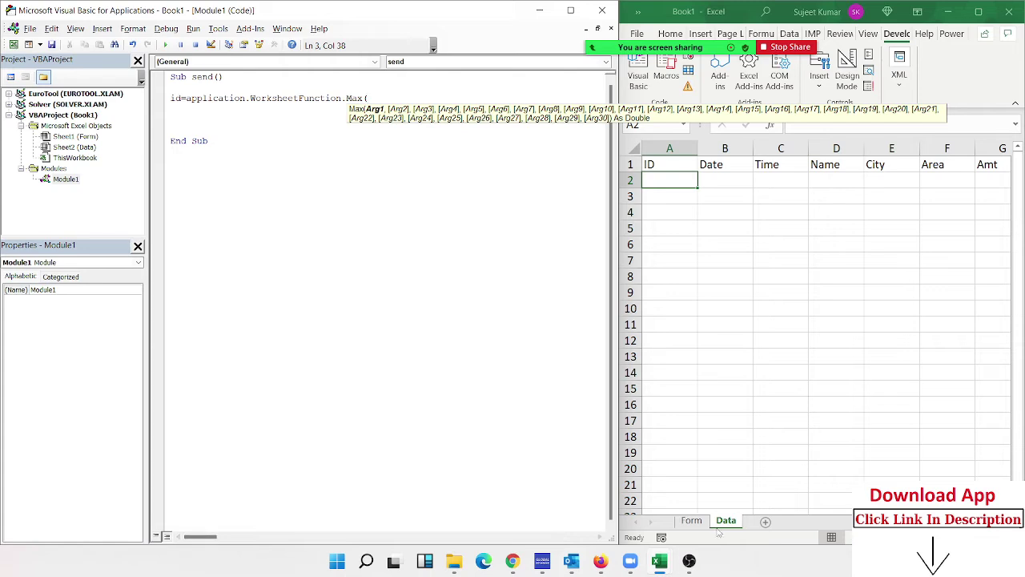
{"action": "type", "text": "s"}
{"action": "type", "text": "heets("}
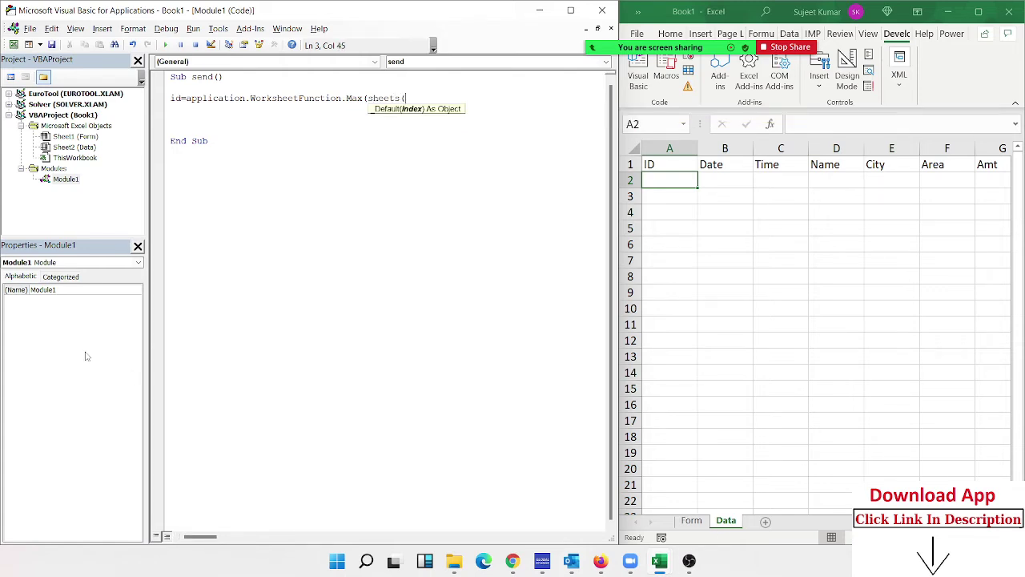
{"action": "type", "text": "\"Data\""}
{"action": "type", "text": ")."}
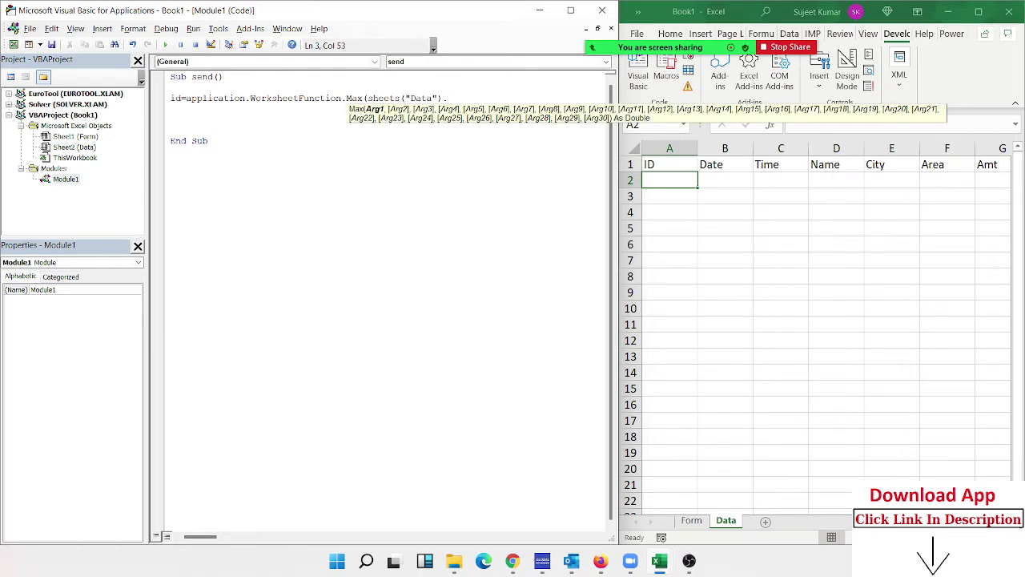
{"action": "type", "text": "range"}
{"action": "type", "text": "(\"A"}
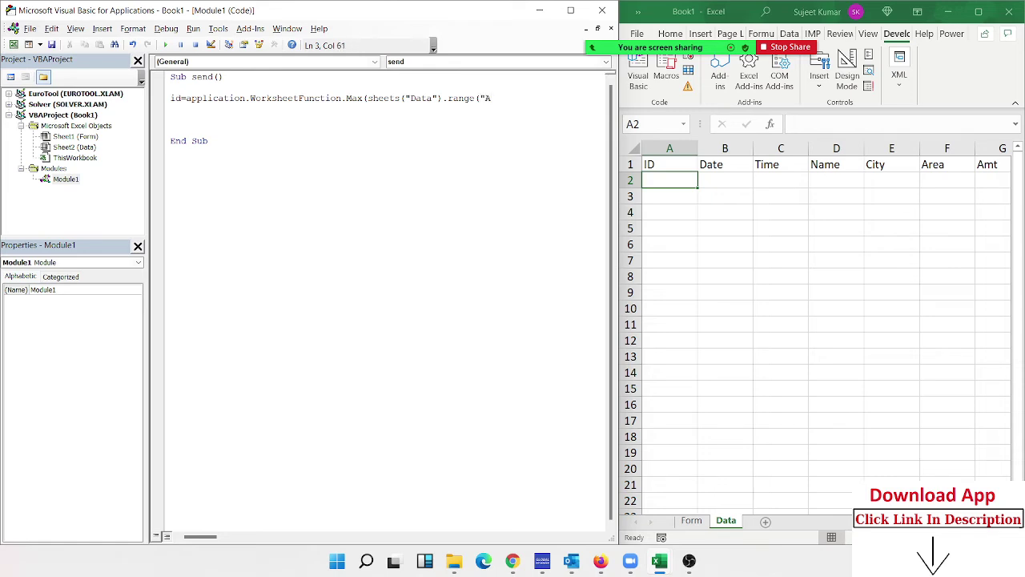
{"action": "type", "text": ":A\""}
{"action": "type", "text": "))"}
{"action": "key", "text": "Return"}
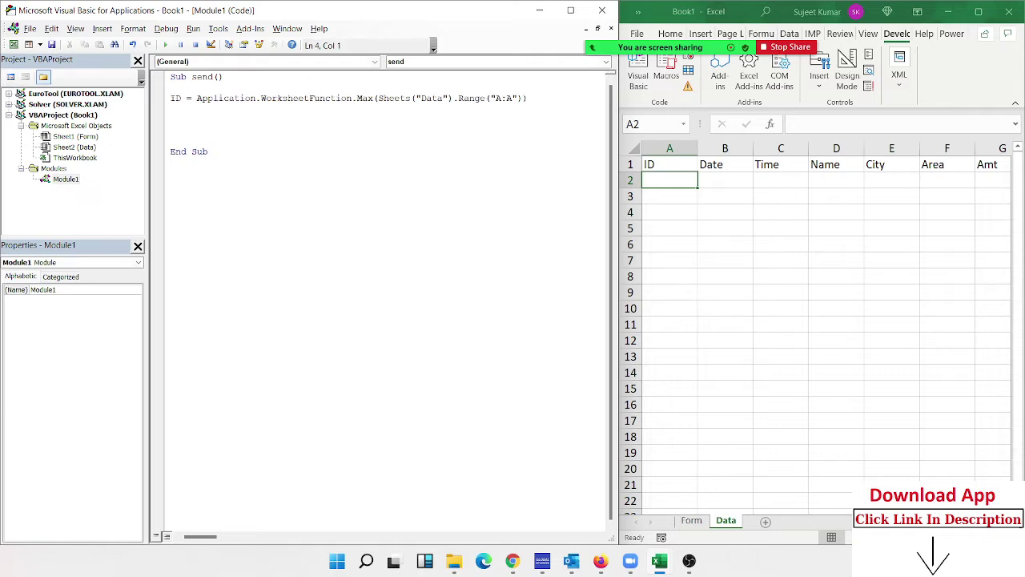
Add the line Range("A65000").End(xlUp).Offset(1, 0).Value = ID + 1.
{"action": "key", "text": "Return"}
{"action": "type", "text": "range("}
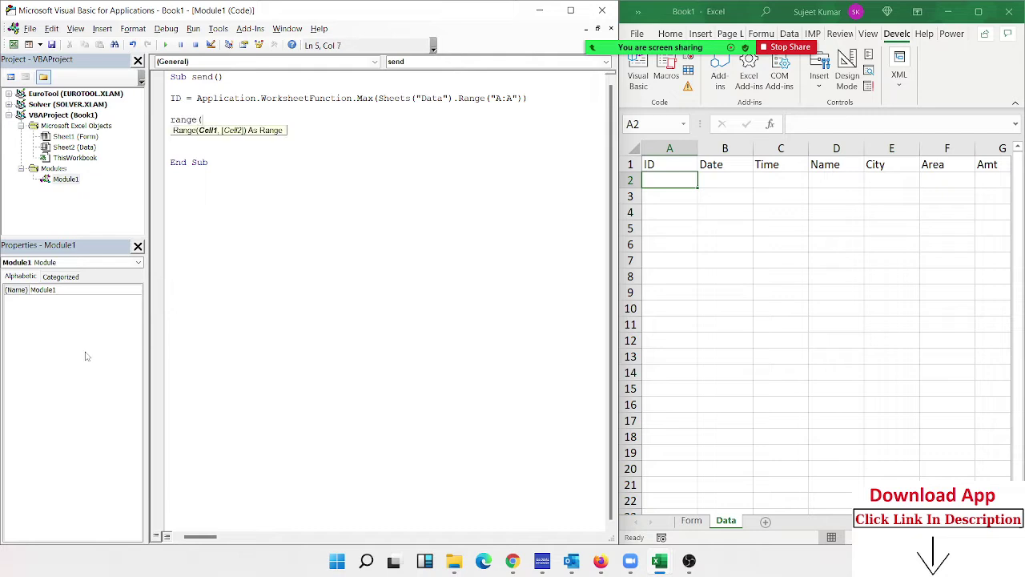
{"action": "type", "text": "\""}
{"action": "right_click", "coordinate": [86, 355]}
{"action": "key", "text": "Escape"}
{"action": "type", "text": "A65000"}
{"action": "type", "text": "\").n"}
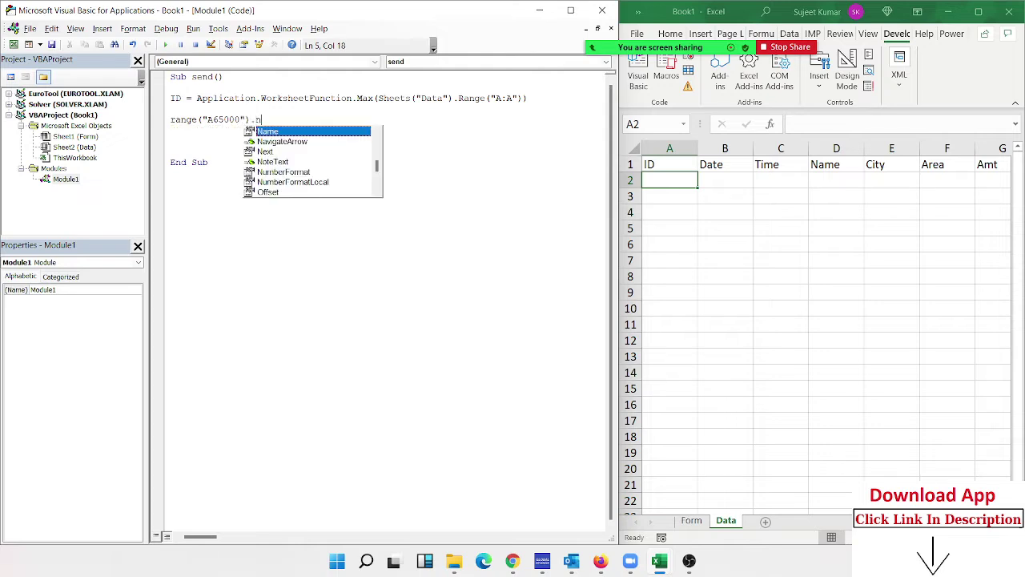
{"action": "key", "text": "BackSpace"}
{"action": "type", "text": "en"}
{"action": "key", "text": "Tab"}
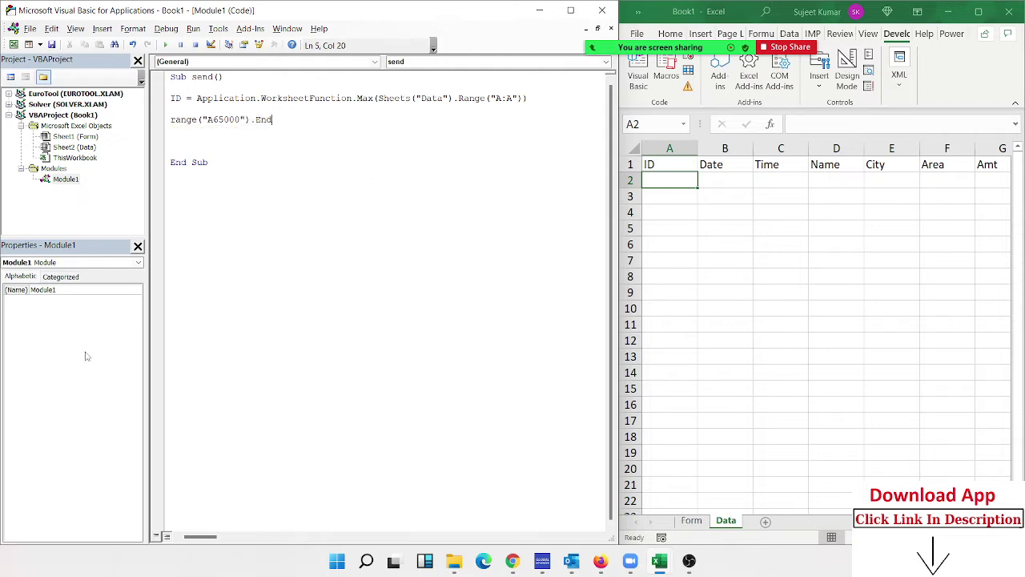
{"action": "type", "text": "(xlu"}
{"action": "key", "text": "Tab"}
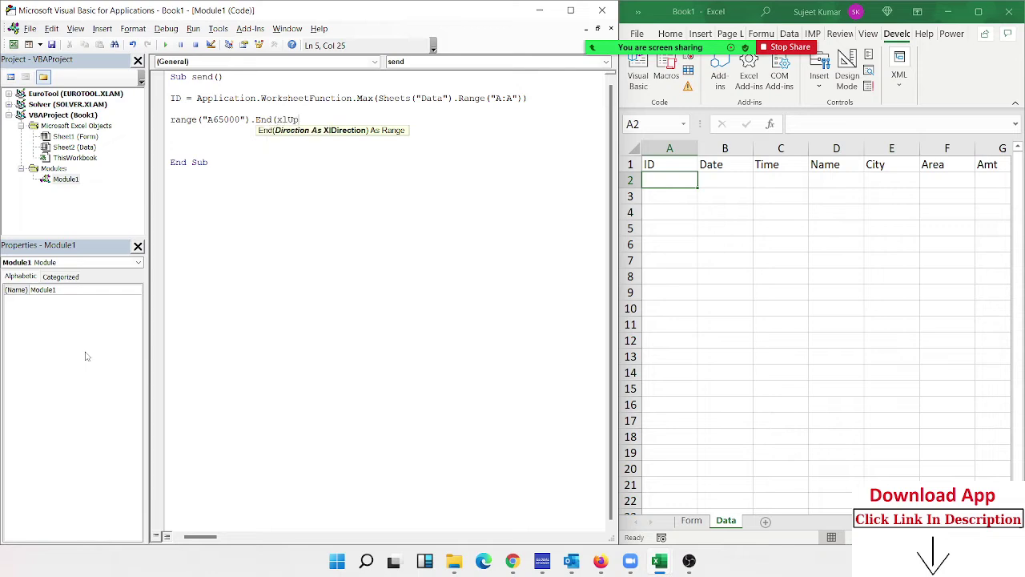
{"action": "type", "text": ")"}
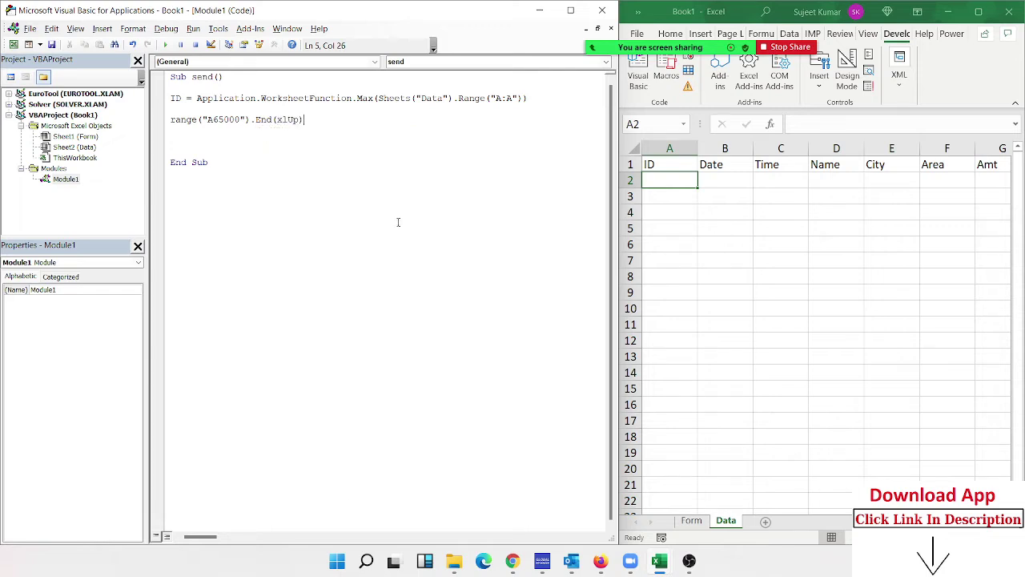
{"action": "type", "text": ".of"}
{"action": "key", "text": "Tab"}
{"action": "type", "text": "(0"}
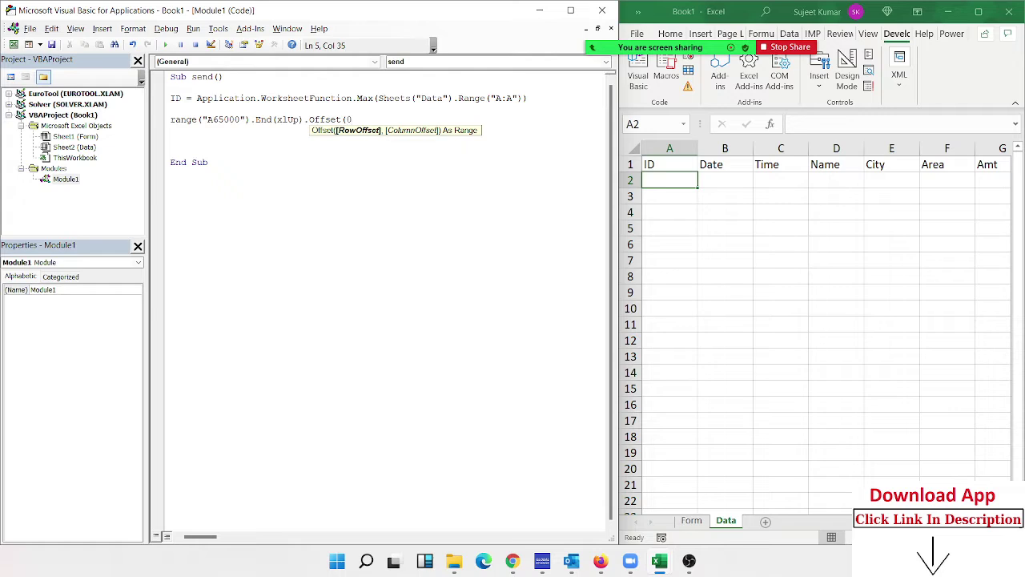
{"action": "key", "text": "BackSpace"}
{"action": "type", "text": "1,0"}
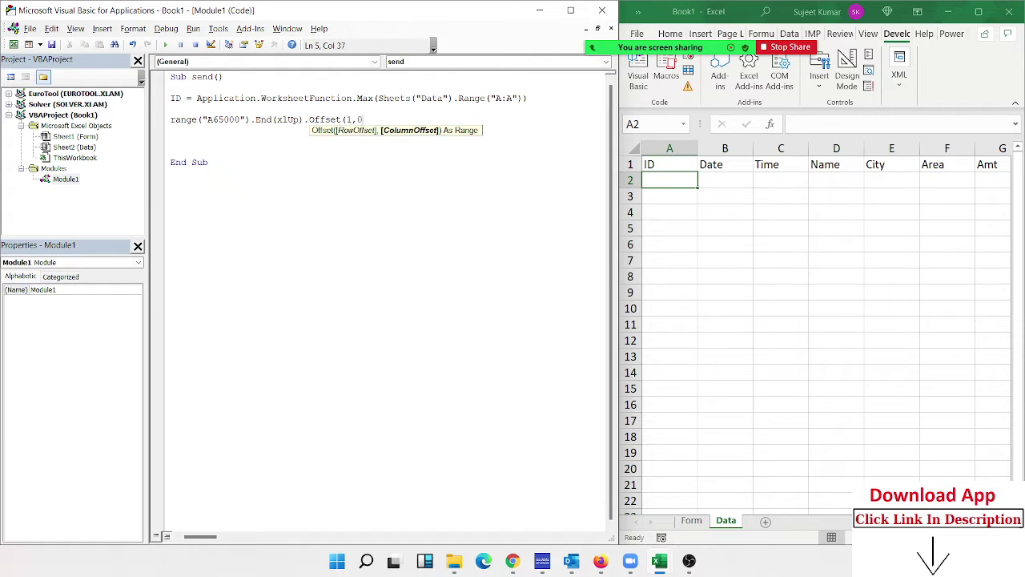
{"action": "type", "text": ")."}
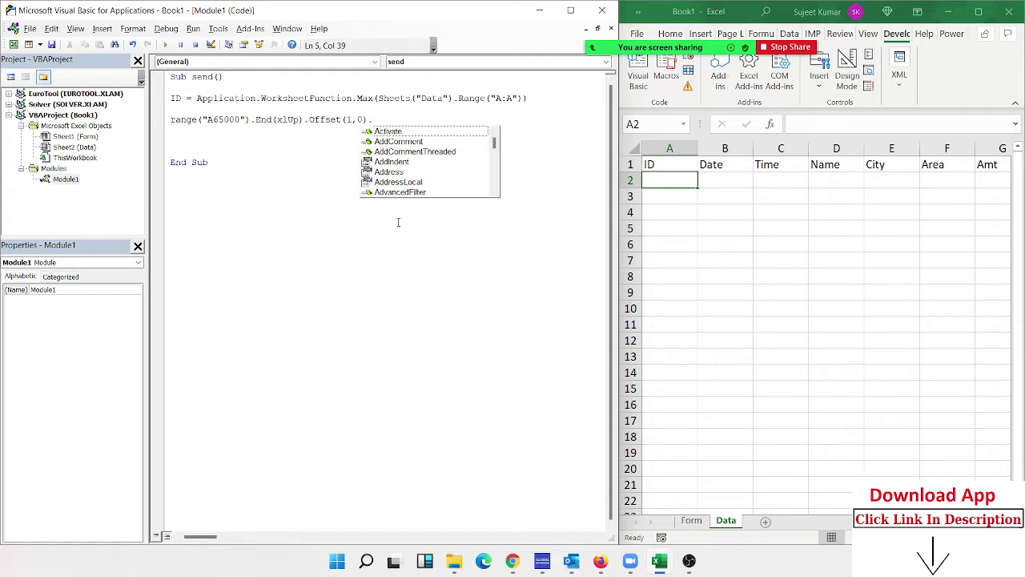
{"action": "type", "text": "Value "}
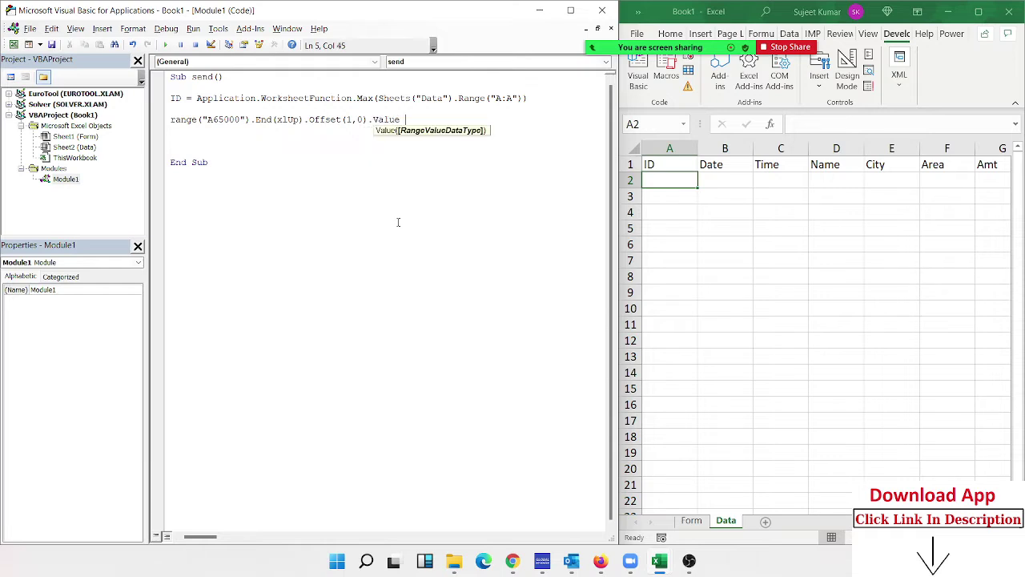
{"action": "type", "text": "= "}
{"action": "type", "text": "ID"}
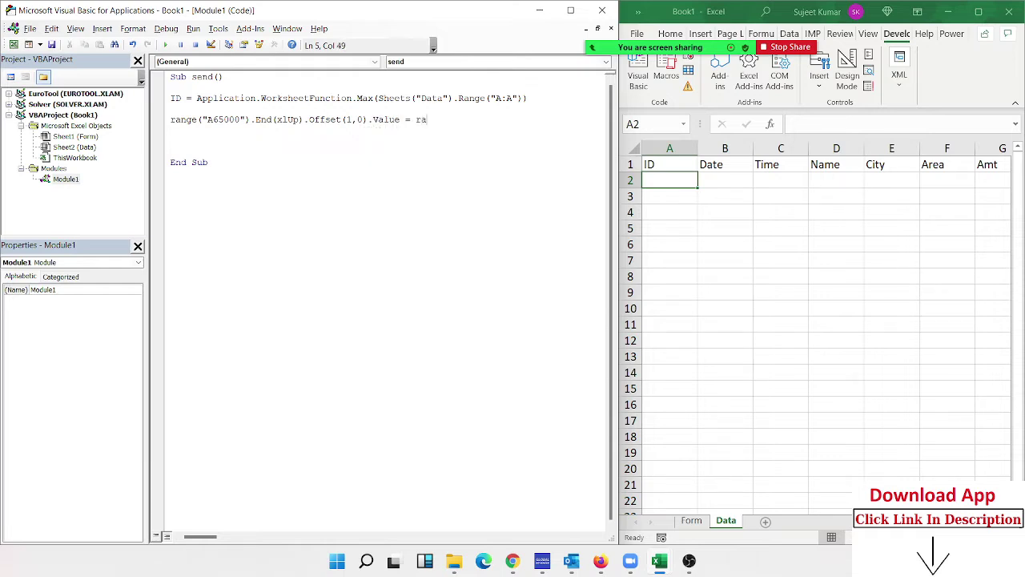
{"action": "key", "text": "BackSpace"}
{"action": "key", "text": "BackSpace"}
{"action": "type", "text": "ID+"}
{"action": "key", "text": "BackSpace"}
{"action": "key", "text": "BackSpace"}
{"action": "type", "text": "+1"}
{"action": "key", "text": "Return"}
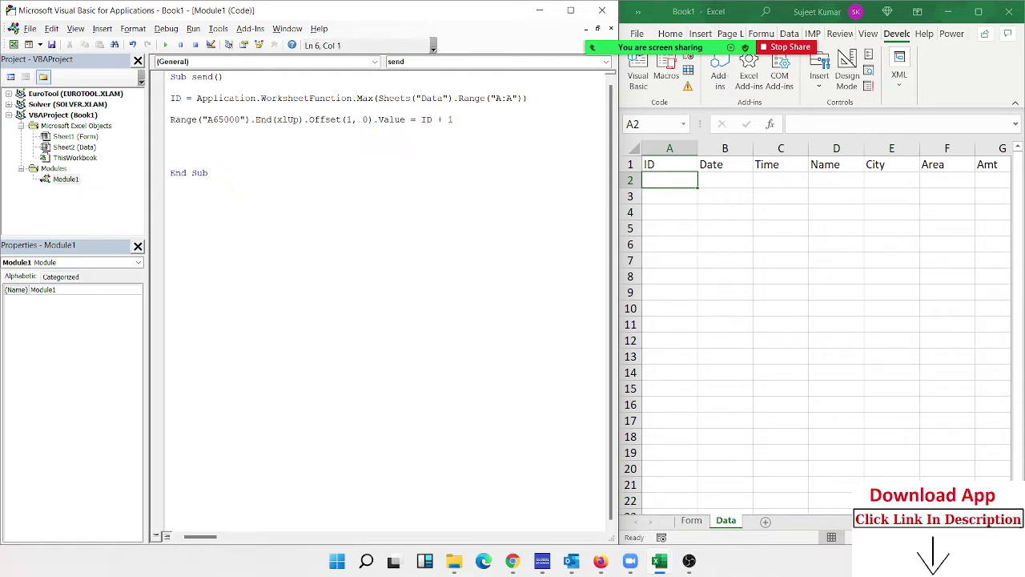
Duplicate the ID + 1 line and change the copy to Offset(0, 1) = Date.
{"action": "key", "text": "Up"}
{"action": "key", "text": "shift+Down"}
{"action": "key", "text": "ctrl+c"}
{"action": "key", "text": "ctrl+v"}
{"action": "key", "text": "ctrl+v"}
{"action": "double_click", "coordinate": [348, 131]}
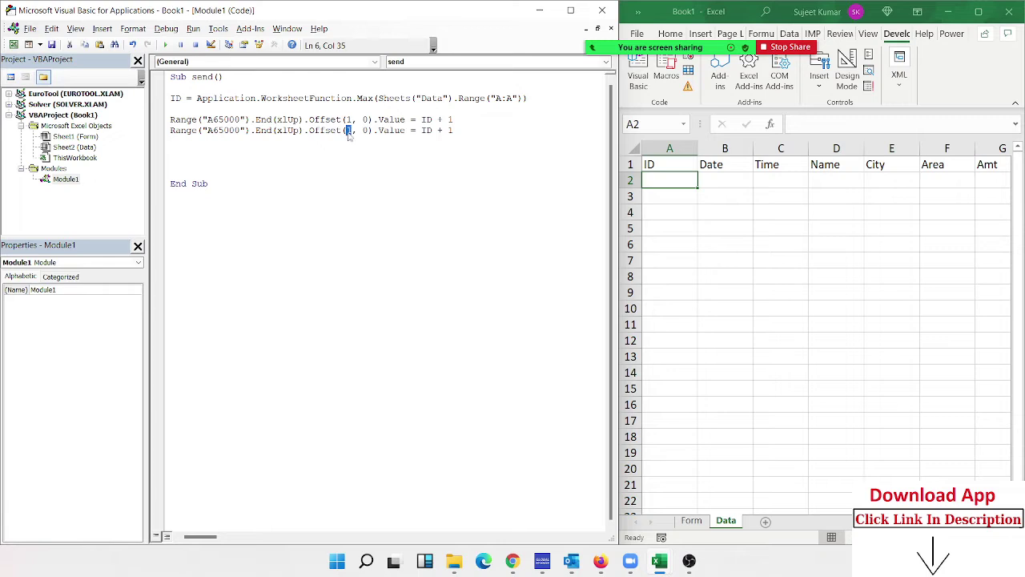
{"action": "type", "text": "0, "}
{"action": "type", "text": "1"}
{"action": "left_click_drag", "start_coordinate": [421, 131], "coordinate": [454, 131]}
{"action": "type", "text": "date"}
{"action": "key", "text": "Down"}
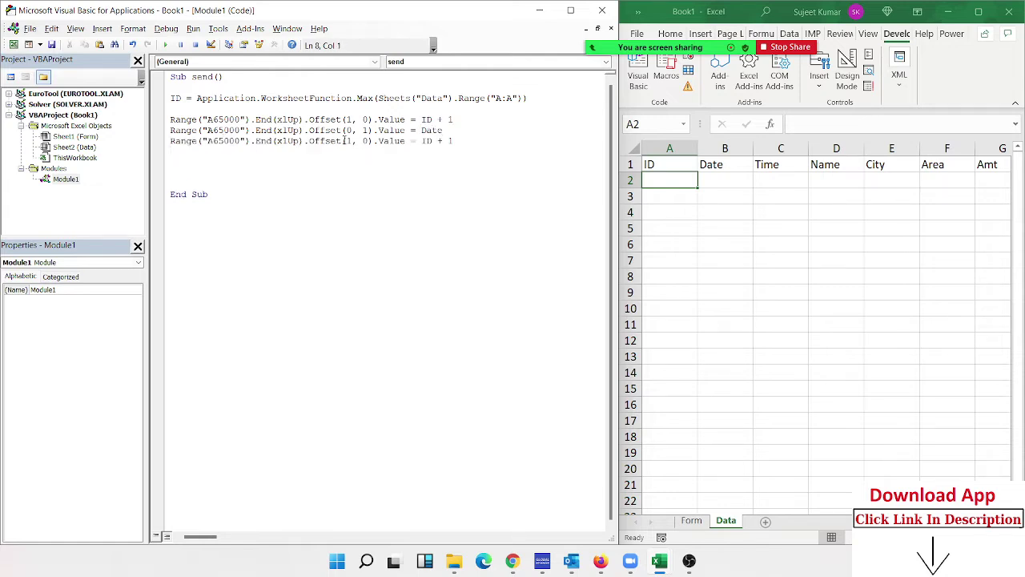
Edit the third line to Offset(0, 2) with the value Time.
{"action": "left_click_drag", "start_coordinate": [345, 140], "coordinate": [348, 141]}
{"action": "type", "text": "0"}
{"action": "mouse_move", "coordinate": [362, 141]}
{"action": "left_mouse_down"}
{"action": "mouse_move", "coordinate": [458, 141]}
{"action": "mouse_move", "coordinate": [421, 141]}
{"action": "left_mouse_up"}
{"action": "type", "text": "2tim"}
{"action": "type", "text": "e"}
Duplicate the Time line and change the copy to Offset(0, 3) = Range("NAME").Value.
{"action": "left_click", "coordinate": [194, 149]}
{"action": "left_click", "coordinate": [171, 141]}
{"action": "key", "text": "shift+Down"}
{"action": "key", "text": "ctrl+c"}
{"action": "key", "text": "ctrl+v"}
{"action": "key", "text": "ctrl+v"}
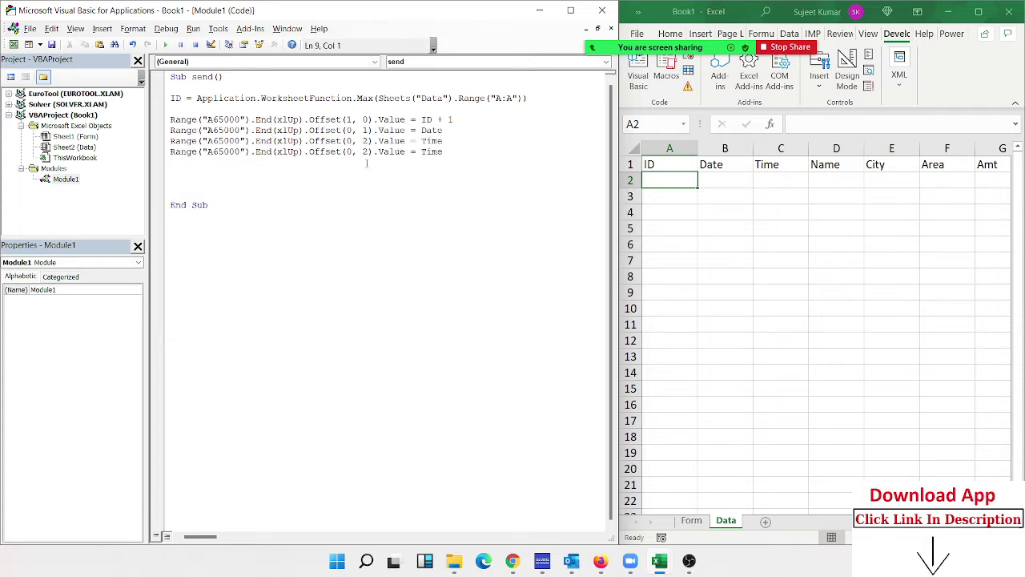
{"action": "double_click", "coordinate": [366, 151]}
{"action": "type", "text": "3"}
{"action": "left_click_drag", "start_coordinate": [419, 151], "coordinate": [444, 151]}
{"action": "type", "text": "range"}
{"action": "type", "text": "(\""}
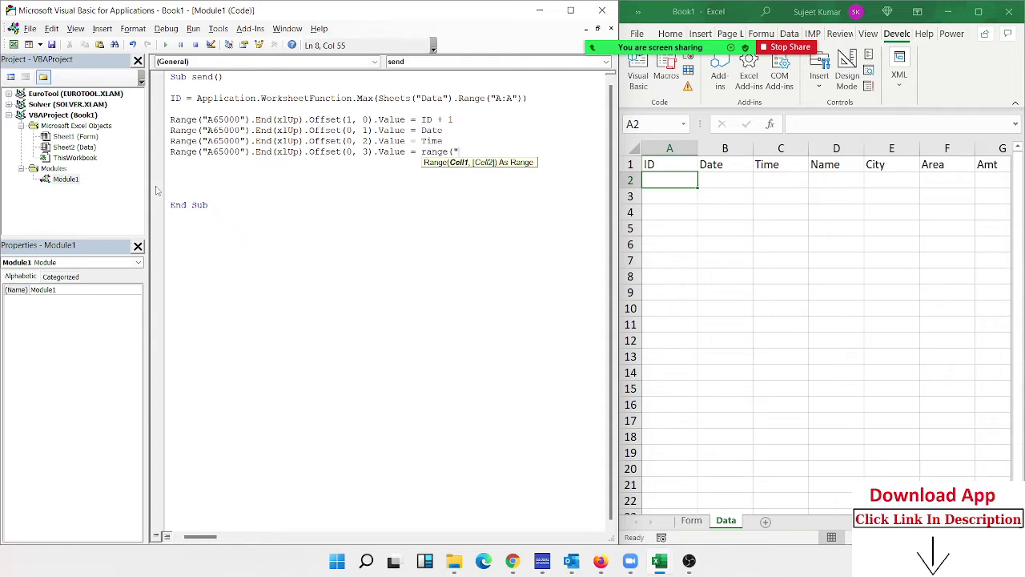
{"action": "type", "text": "NAME"}
{"action": "type", "text": "\").value"}
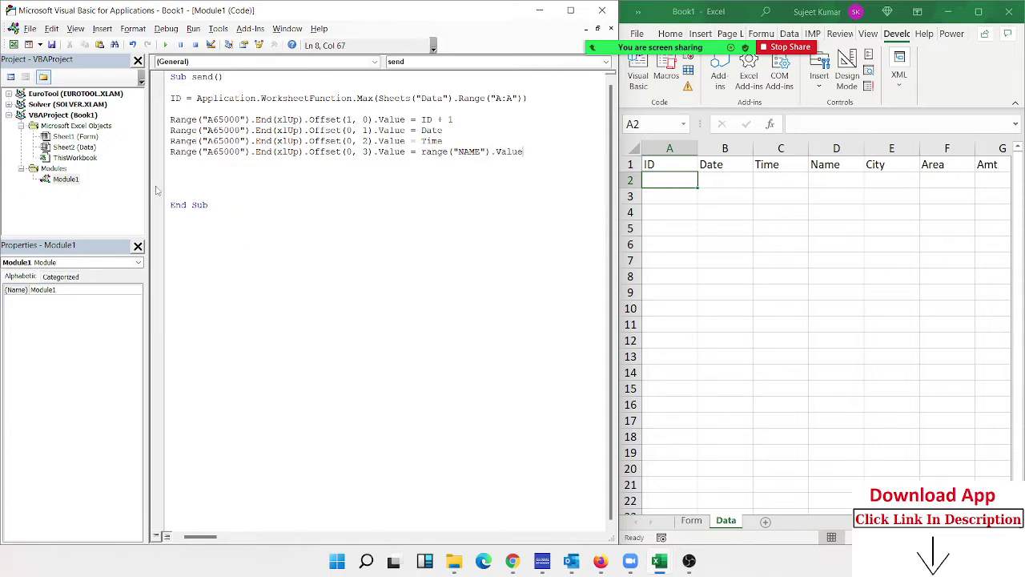
{"action": "key", "text": "Return"}
Prefix the ID + 1 line with Sheets("Data"). and select that reference for reuse.
{"action": "left_click", "coordinate": [165, 156]}
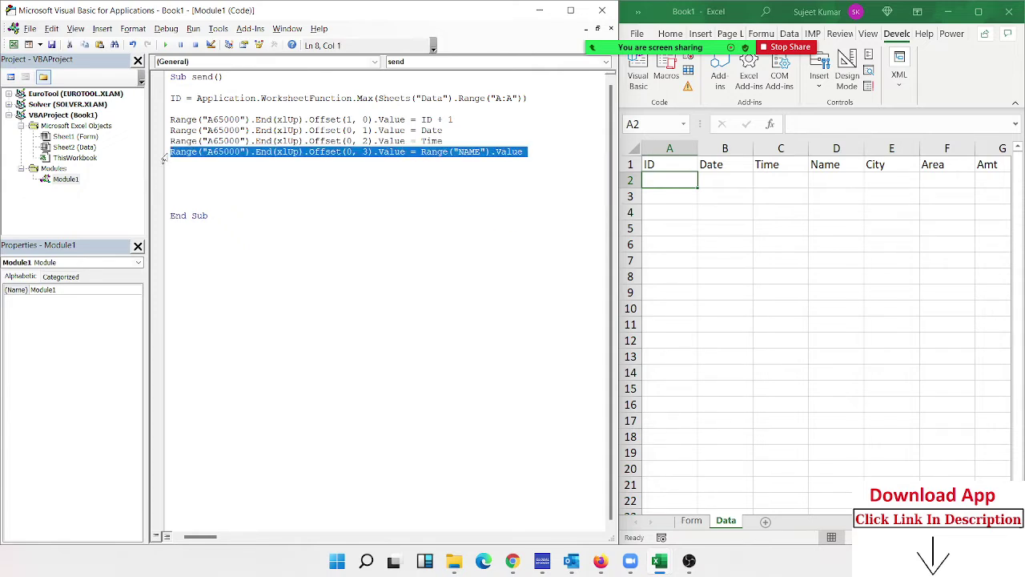
{"action": "left_click", "coordinate": [163, 120]}
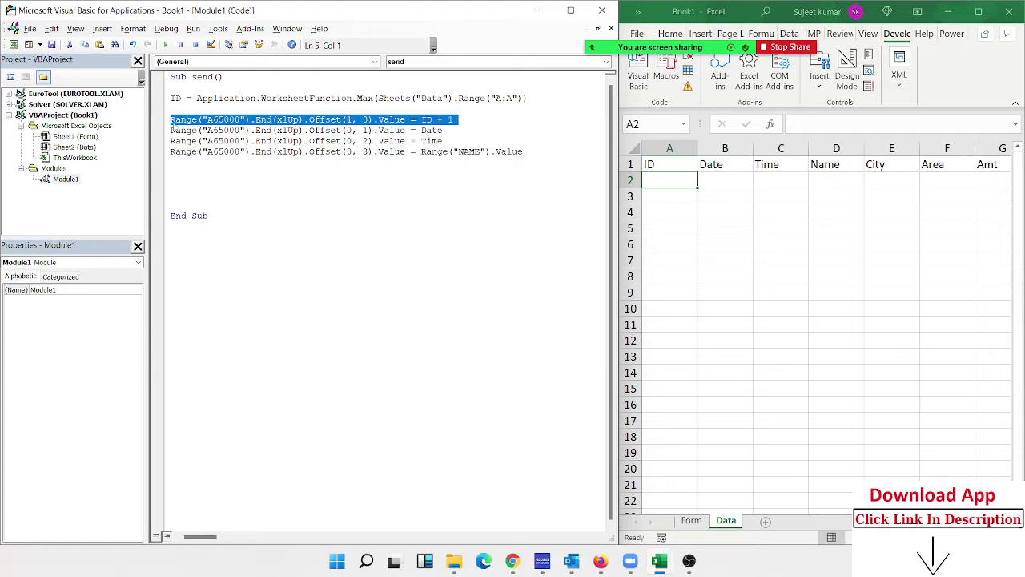
{"action": "left_click", "coordinate": [175, 122]}
{"action": "key", "text": "Left"}
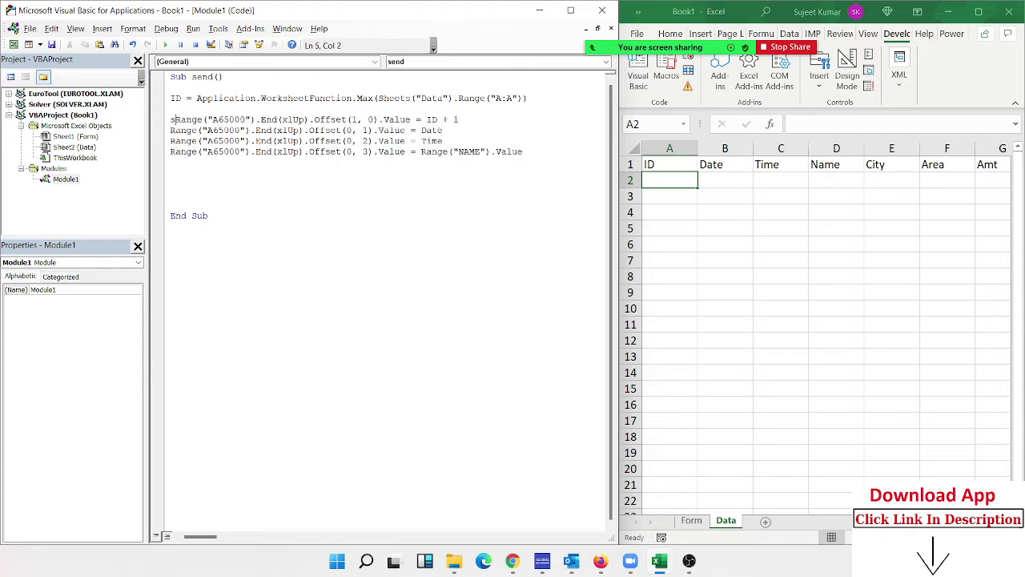
{"action": "type", "text": "sheets("}
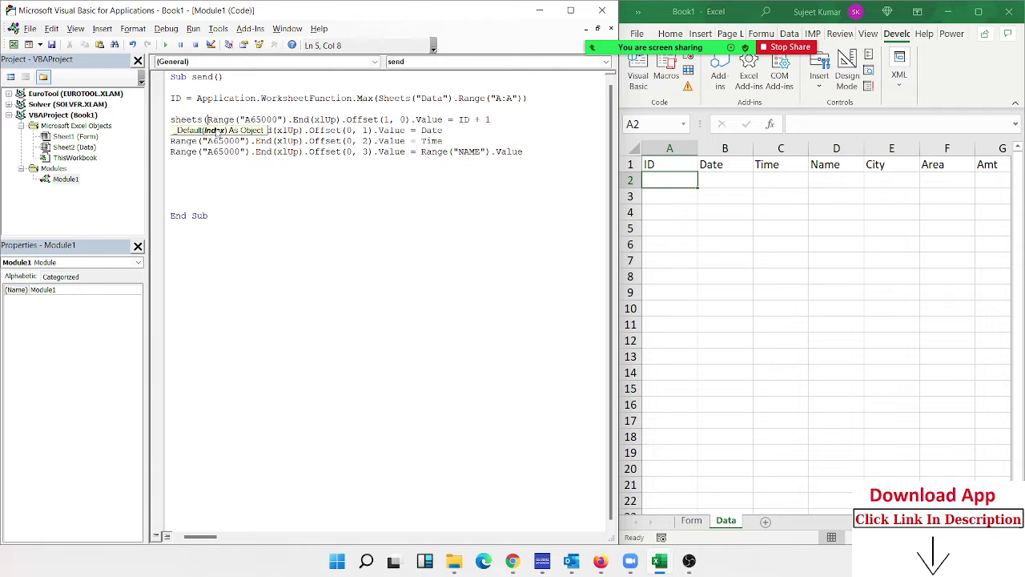
{"action": "type", "text": "\"Data"}
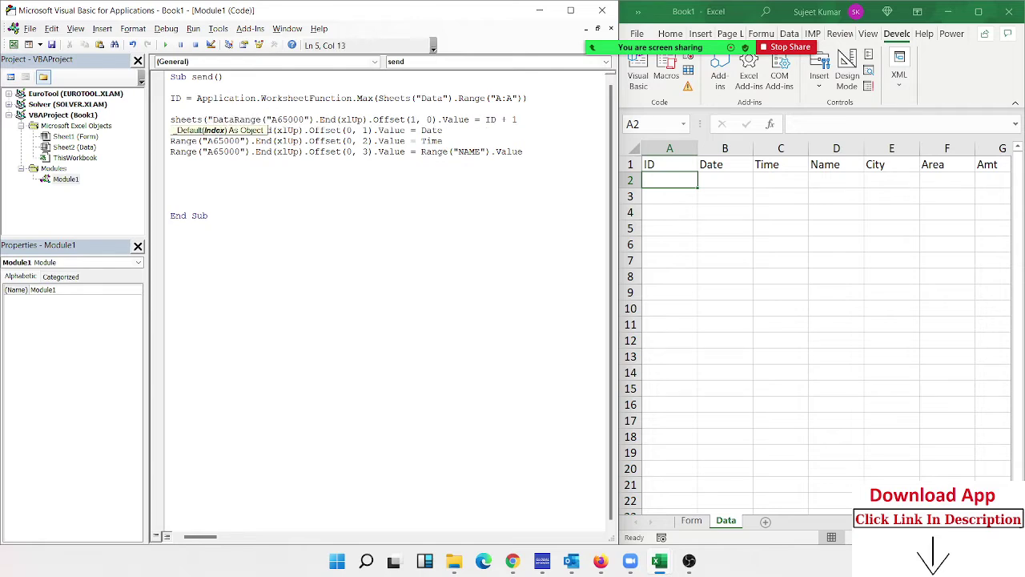
{"action": "type", "text": "\")."}
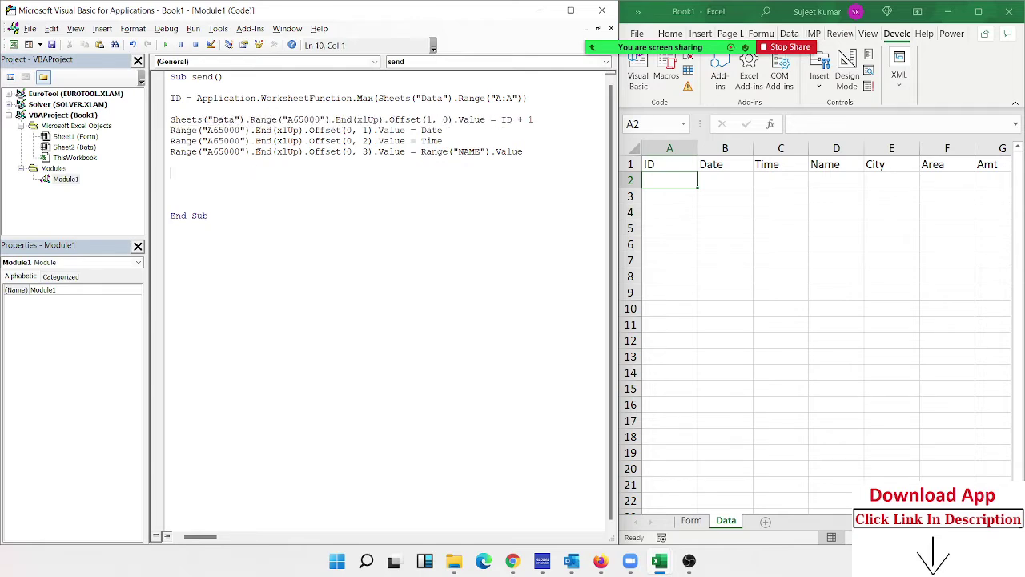
{"action": "left_click_drag", "start_coordinate": [249, 119], "coordinate": [170, 119]}
Paste the Sheets("Data"). prefix at the start of the Date, Time and NAME lines.
{"action": "left_click", "coordinate": [162, 133]}
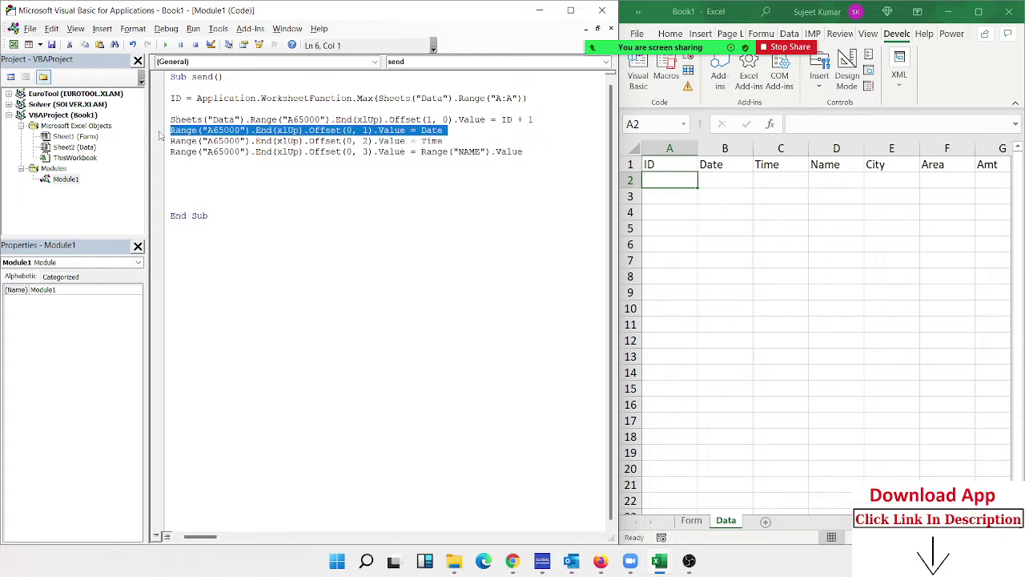
{"action": "left_click", "coordinate": [172, 131]}
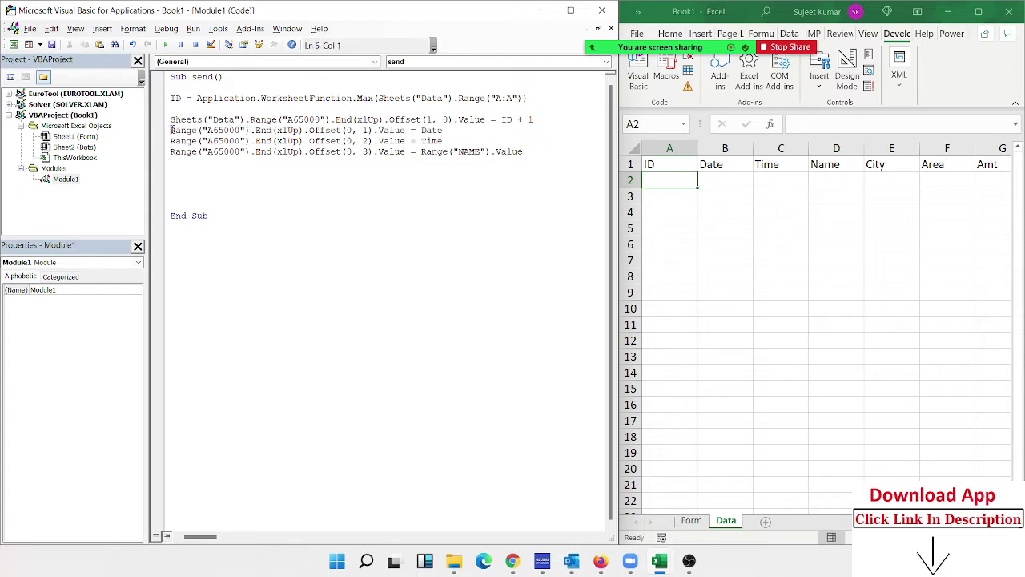
{"action": "key", "text": "ctrl+v"}
{"action": "left_click", "coordinate": [164, 141]}
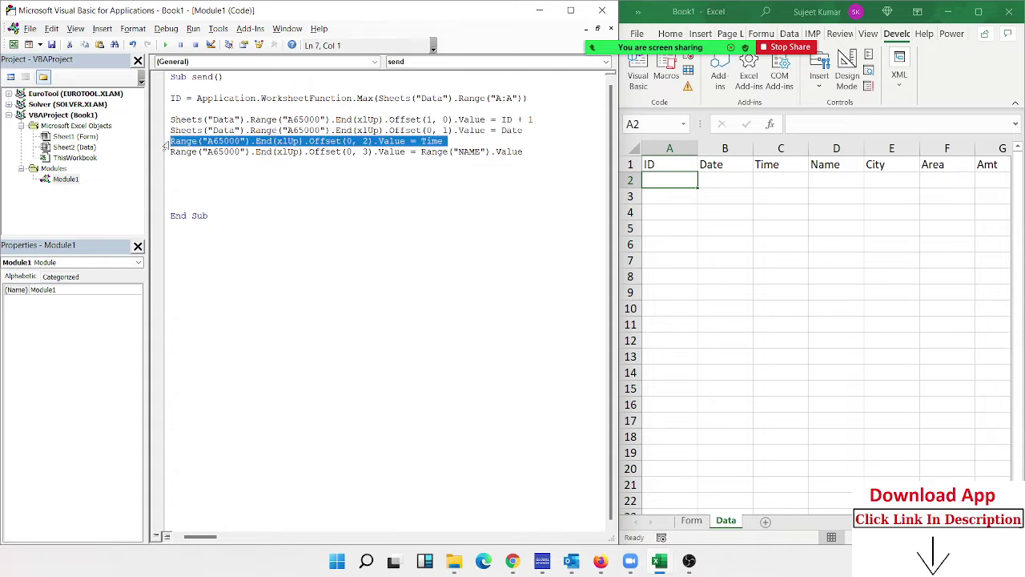
{"action": "left_click", "coordinate": [172, 141]}
{"action": "key", "text": "ctrl+v"}
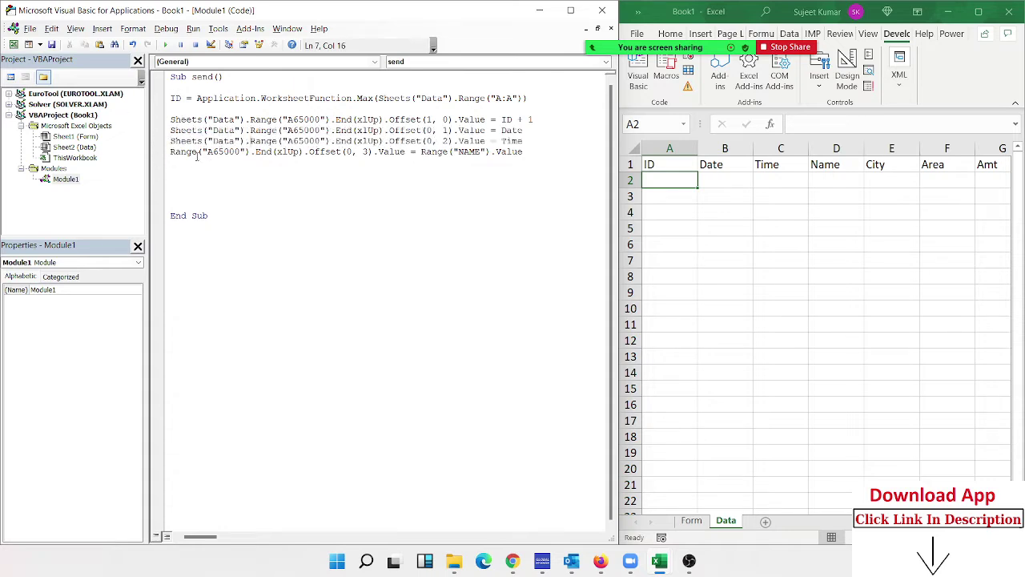
{"action": "left_click", "coordinate": [172, 151]}
{"action": "key", "text": "ctrl+v"}
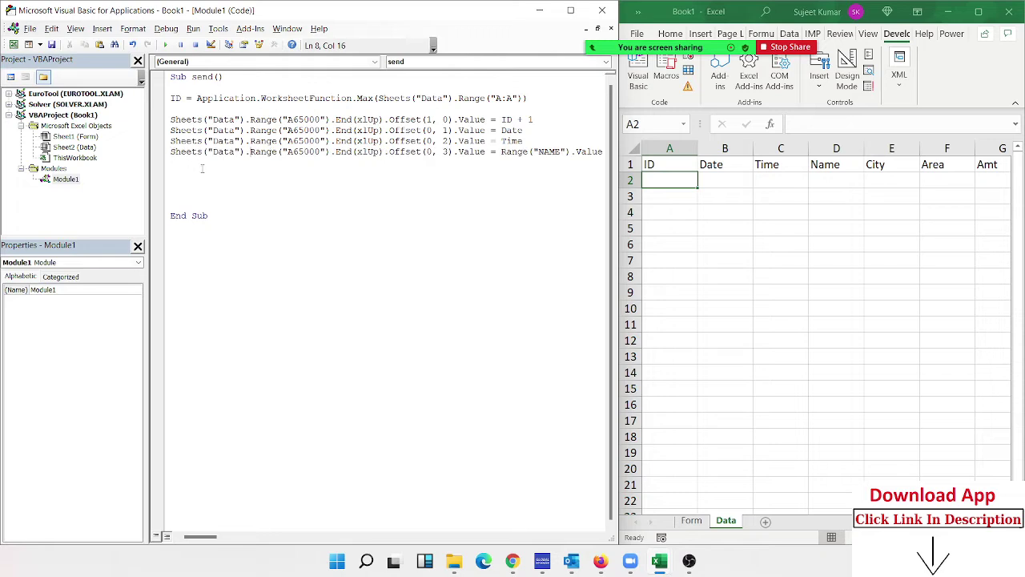
{"action": "left_click", "coordinate": [211, 171]}
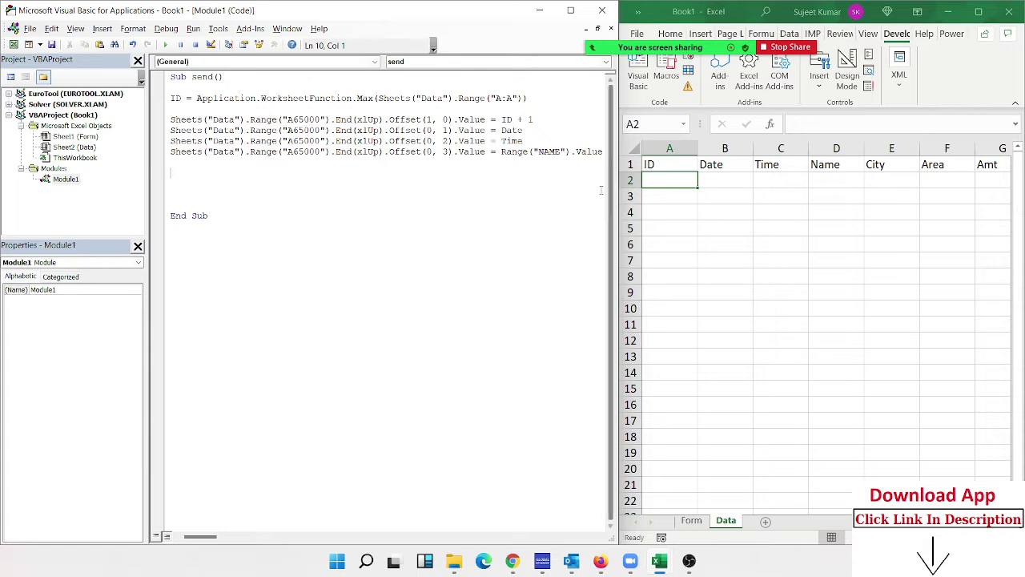
Duplicate the NAME logging line and change it to write City at Offset 4.
{"action": "left_click_drag", "start_coordinate": [618, 196], "coordinate": [652, 196]}
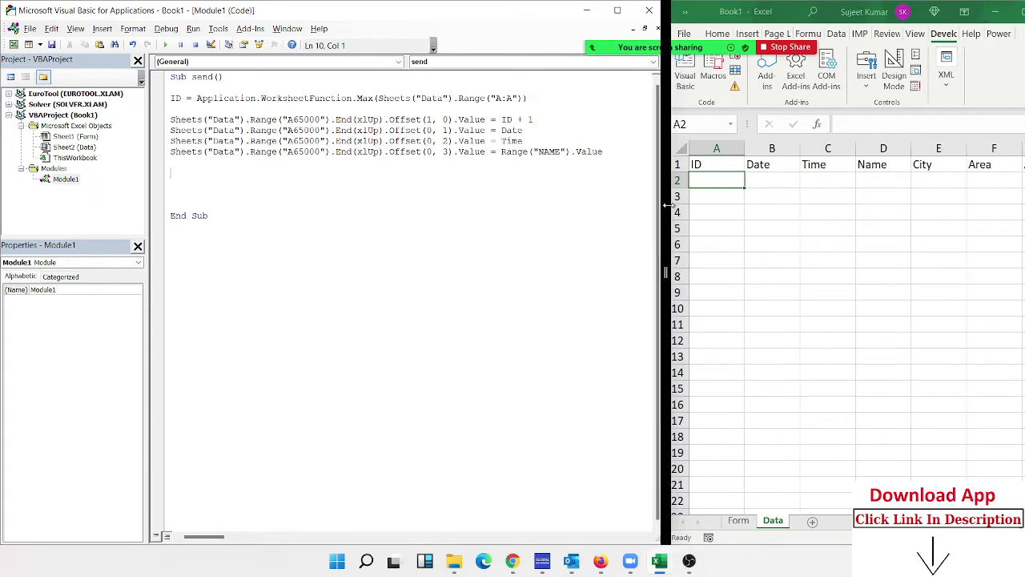
{"action": "left_click", "coordinate": [205, 171]}
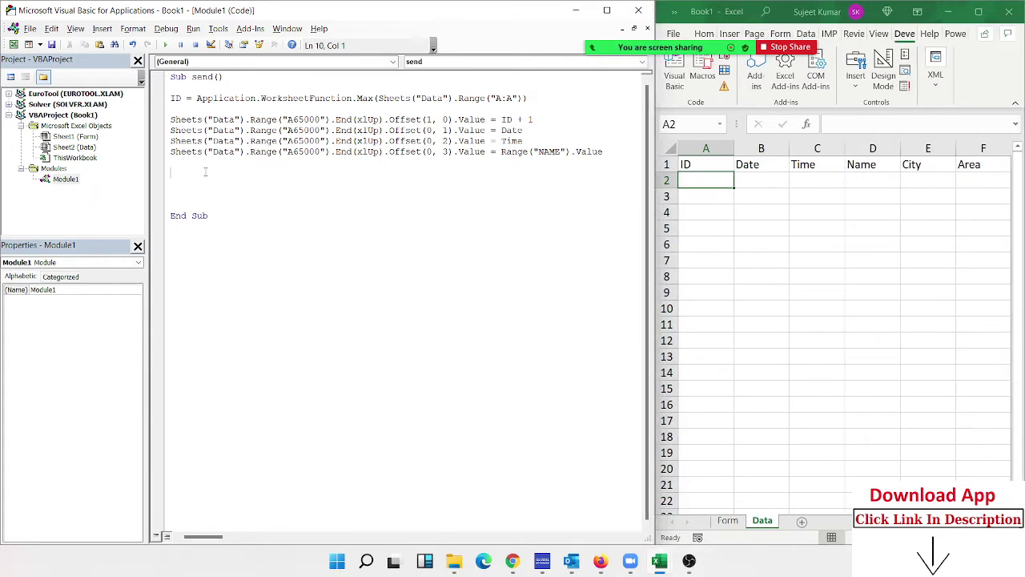
{"action": "type", "text": "rang"}
{"action": "key", "text": "BackSpace"}
{"action": "key", "text": "BackSpace"}
{"action": "key", "text": "BackSpace"}
{"action": "key", "text": "shift+Up"}
{"action": "key", "text": "ctrl+c"}
{"action": "key", "text": "ctrl+v"}
{"action": "key", "text": "ctrl+v"}
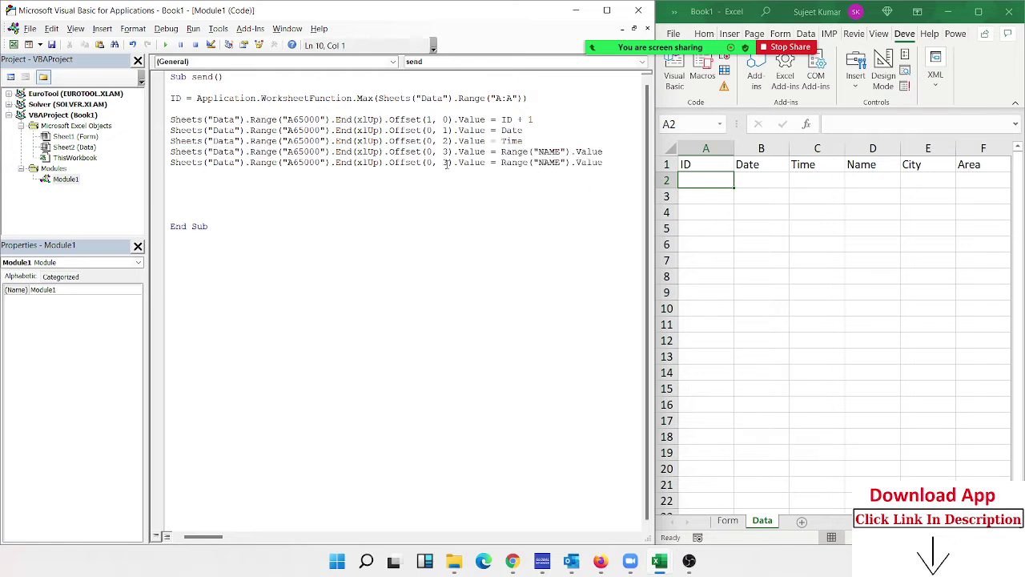
{"action": "double_click", "coordinate": [445, 162]}
{"action": "type", "text": "4"}
{"action": "double_click", "coordinate": [549, 162]}
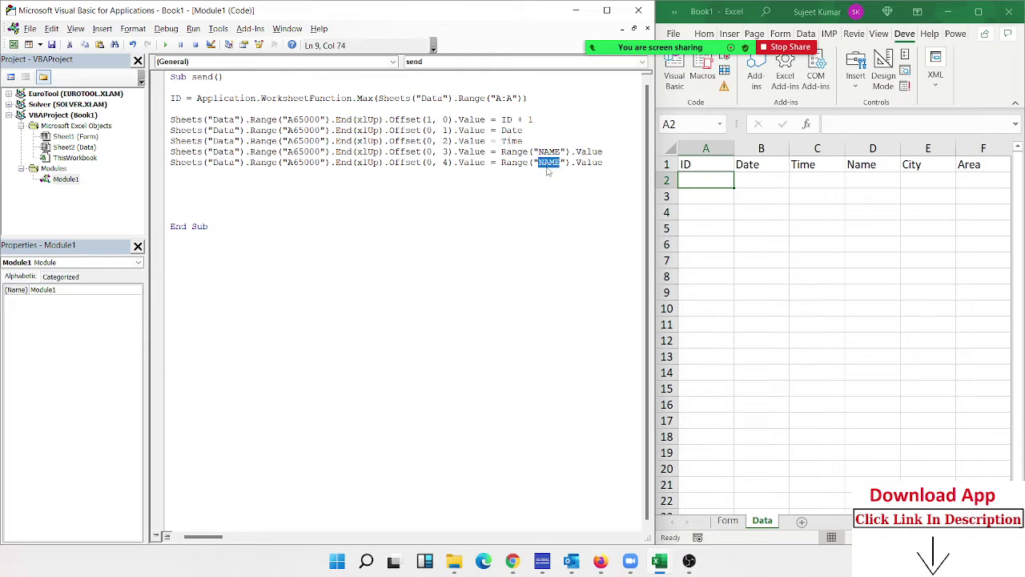
{"action": "type", "text": "City"}
Add copies logging Area at Offset 5 and Amt at Offset 6, then begin a msgbox line.
{"action": "left_click", "coordinate": [232, 182]}
{"action": "key", "text": "ctrl+v"}
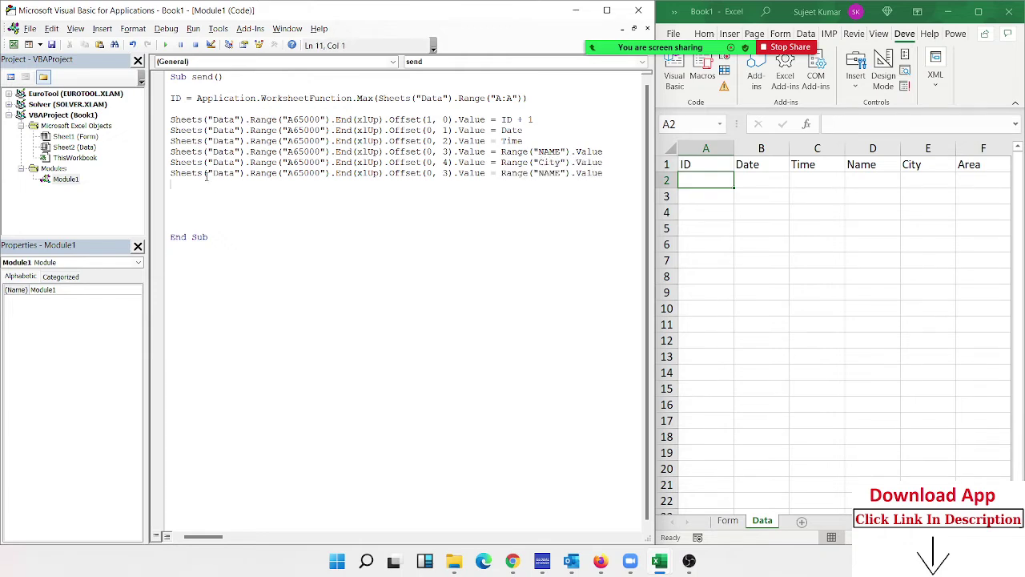
{"action": "double_click", "coordinate": [446, 172]}
{"action": "type", "text": "5"}
{"action": "double_click", "coordinate": [549, 172]}
{"action": "type", "text": "Area"}
{"action": "left_click", "coordinate": [199, 188]}
{"action": "key", "text": "ctrl+v"}
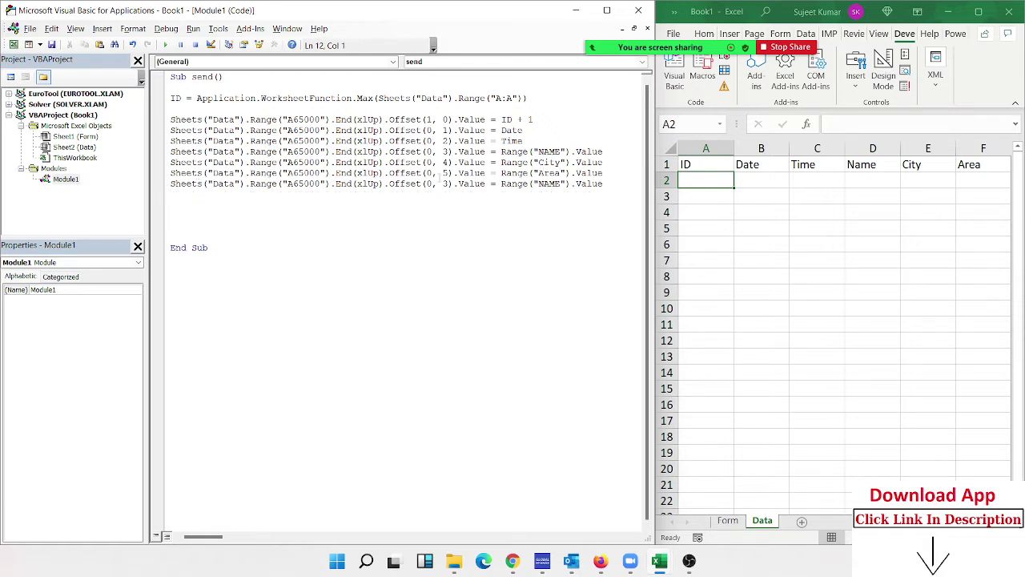
{"action": "double_click", "coordinate": [447, 184]}
{"action": "type", "text": "6"}
{"action": "double_click", "coordinate": [551, 185]}
{"action": "type", "text": "Amt"}
{"action": "left_click", "coordinate": [244, 209]}
{"action": "type", "text": "msgbox"}
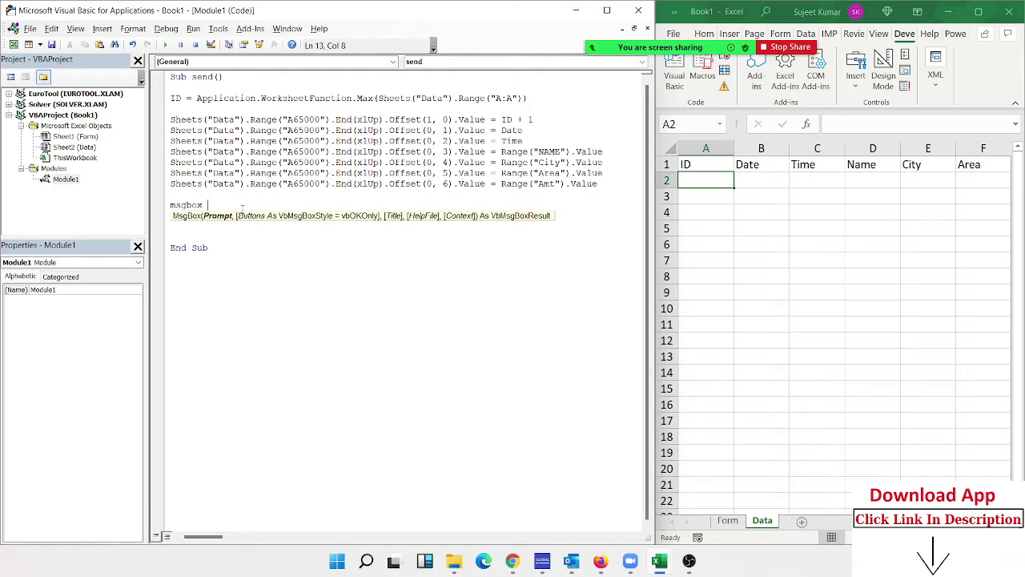
Complete the MsgBox line with the quoted message "Data Have Seve".
{"action": "type", "text": "\""}
{"action": "type", "text": "Data H"}
{"action": "type", "text": "ave "}
{"action": "type", "text": "Sen"}
{"action": "type", "text": "ve"}
{"action": "type", "text": "\""}
{"action": "key", "text": "Return"}
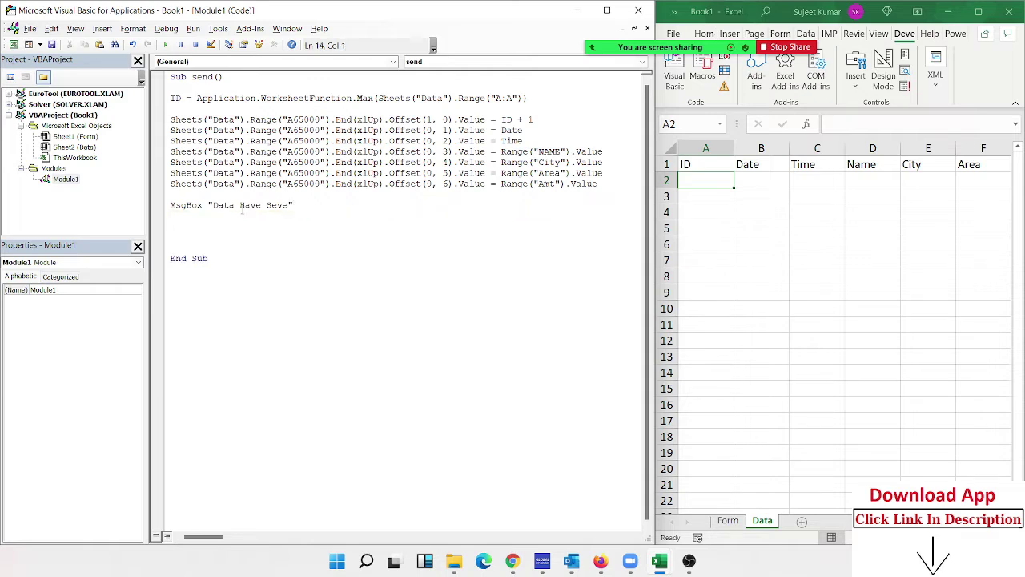
Check the name of the ID input cell on the Form sheet.
{"action": "left_click", "coordinate": [725, 521]}
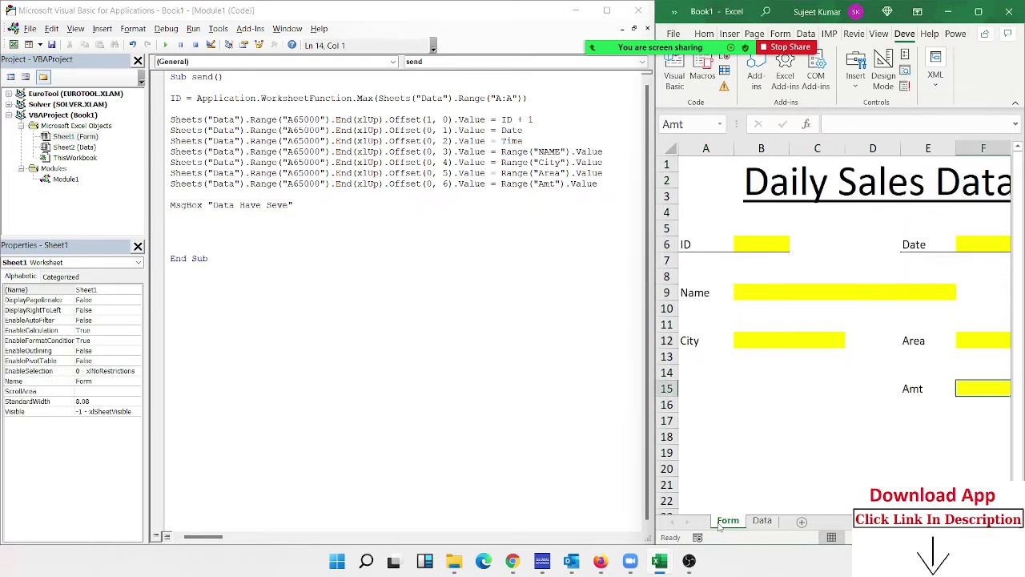
{"action": "left_click", "coordinate": [745, 232]}
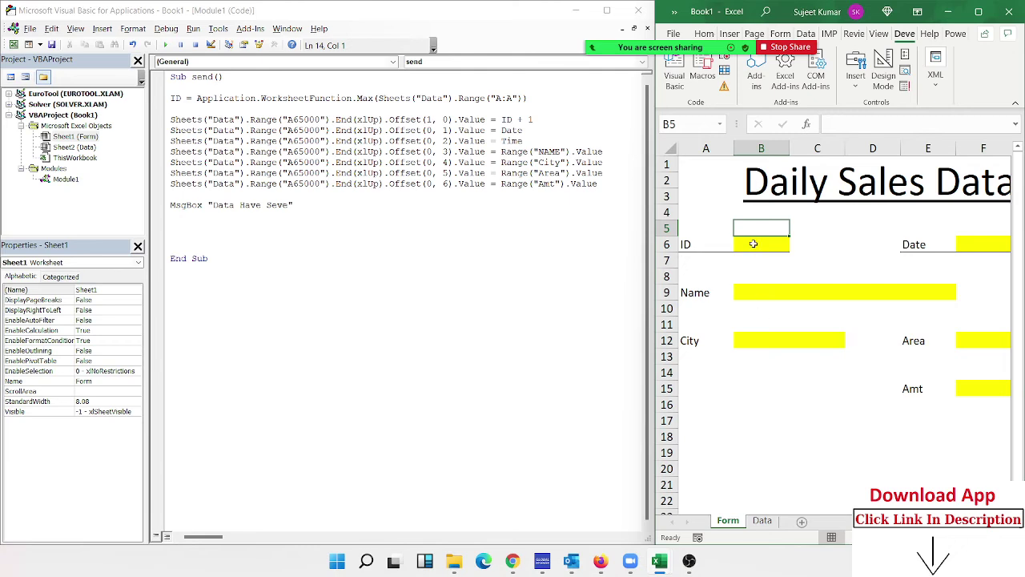
{"action": "left_click", "coordinate": [753, 243]}
{"action": "scroll", "coordinate": [845, 320], "scroll_direction": "right", "scroll_amount": 2}
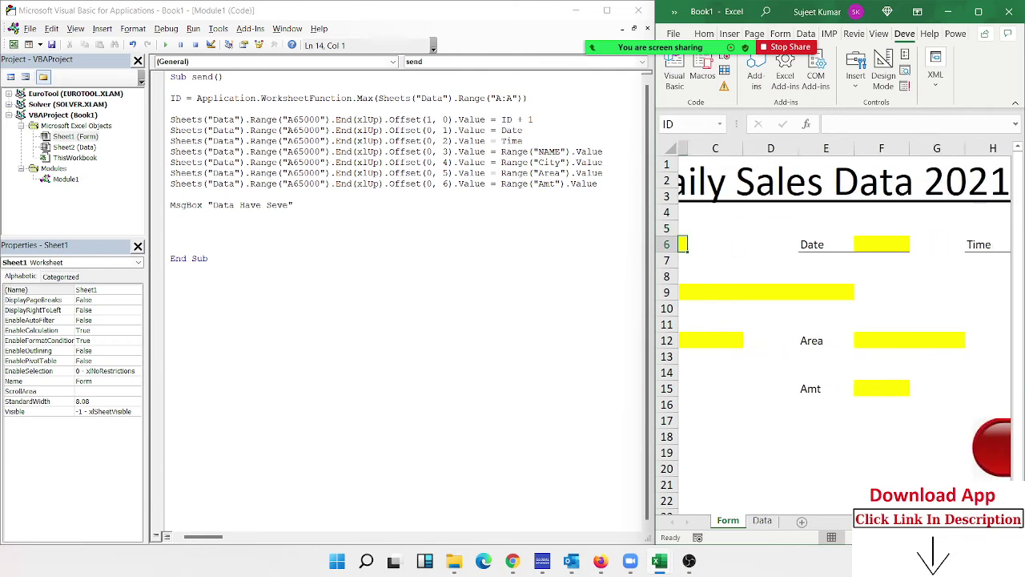
{"action": "scroll", "coordinate": [845, 320], "scroll_direction": "right", "scroll_amount": 1}
{"action": "scroll", "coordinate": [845, 321], "scroll_direction": "left", "scroll_amount": 3}
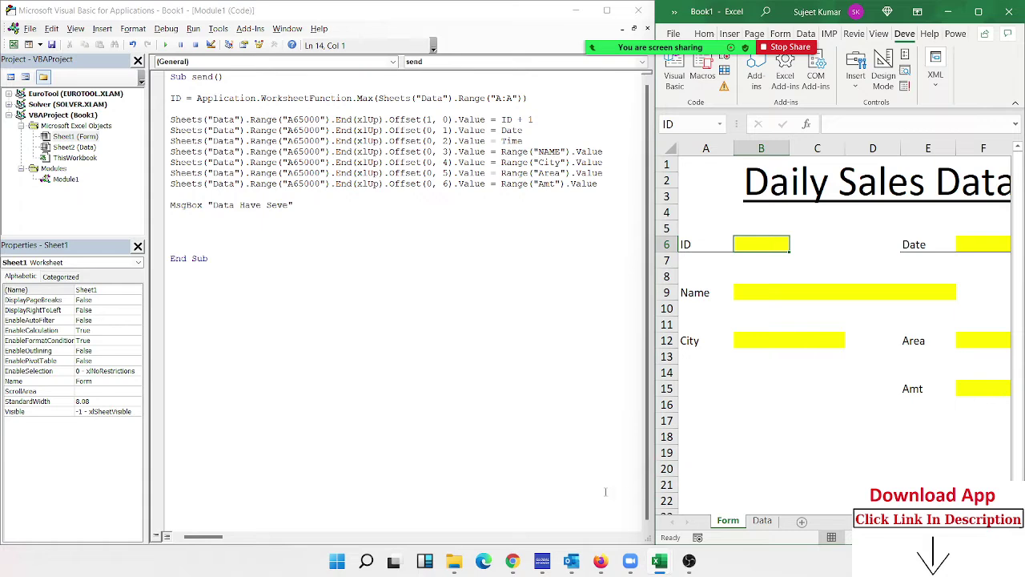
Add lines setting ID to ID+1, DT to Date and TM to Time.
{"action": "left_click", "coordinate": [209, 238]}
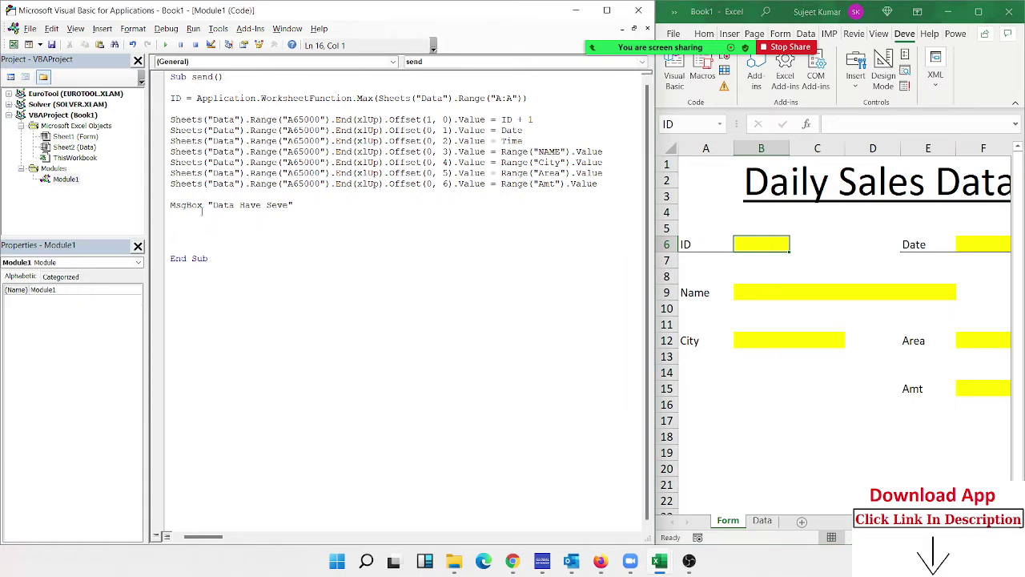
{"action": "left_click", "coordinate": [199, 224]}
{"action": "type", "text": "r"}
{"action": "type", "text": "ange("}
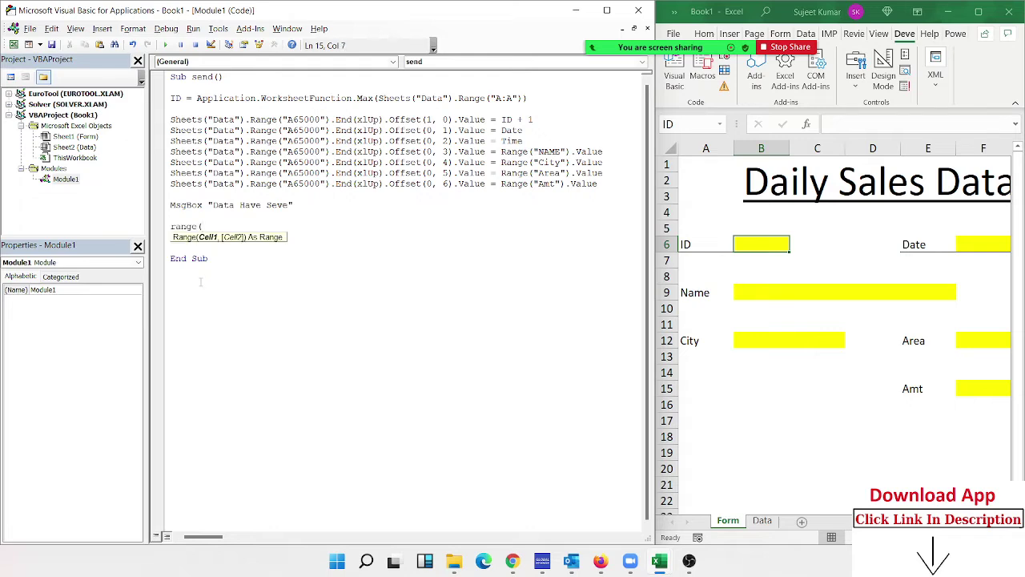
{"action": "type", "text": "ID"}
{"action": "type", "text": ")."}
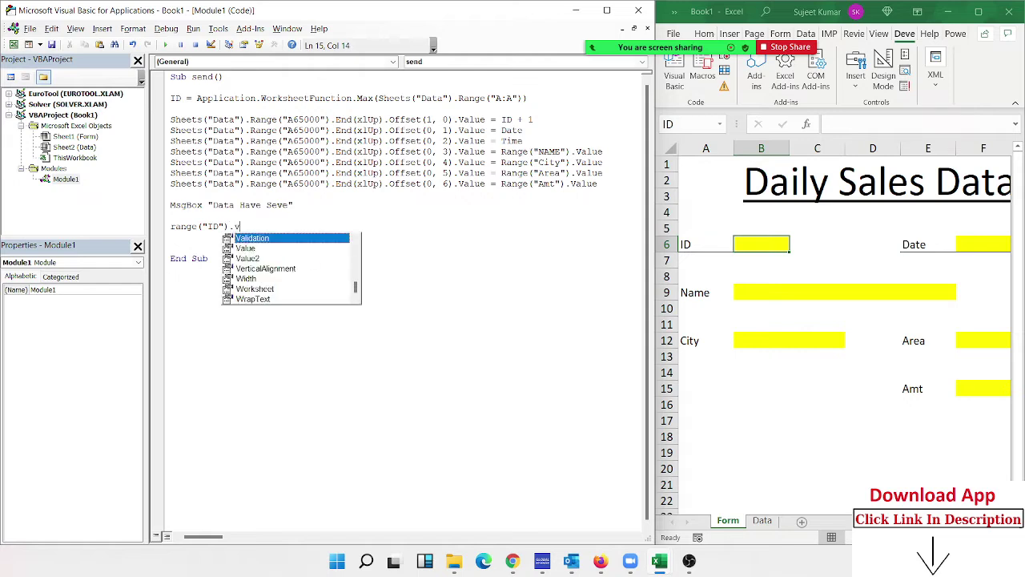
{"action": "type", "text": "Value ="}
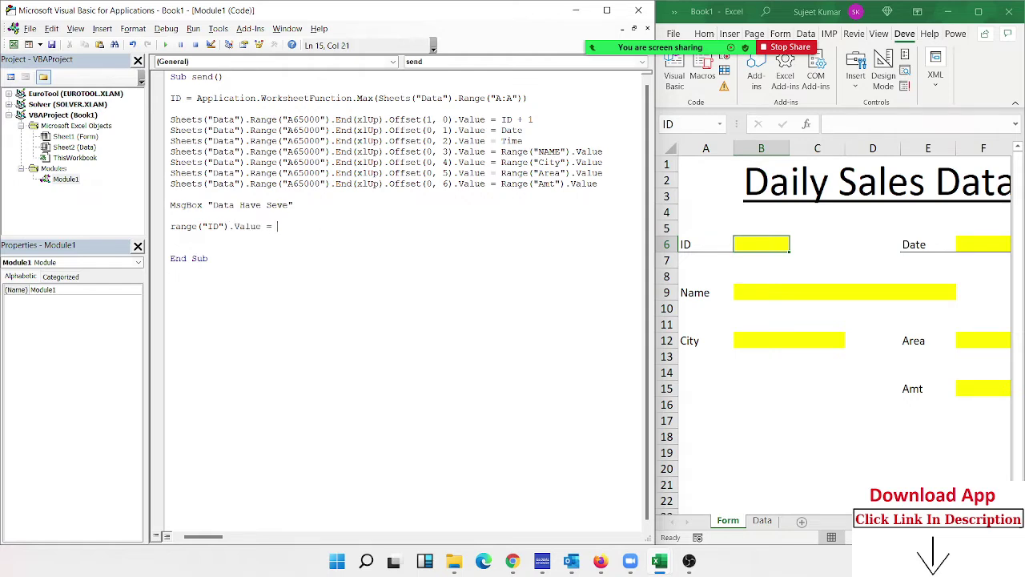
{"action": "type", "text": "id"}
{"action": "type", "text": "+1"}
{"action": "key", "text": "Return"}
{"action": "type", "text": "range("}
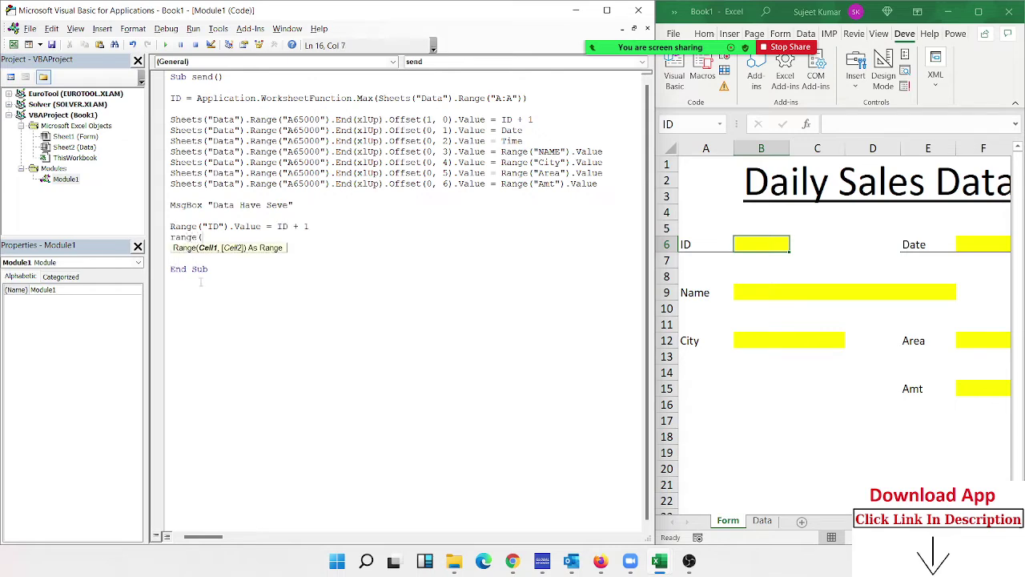
{"action": "type", "text": "\"DT"}
{"action": "type", "text": "\")"}
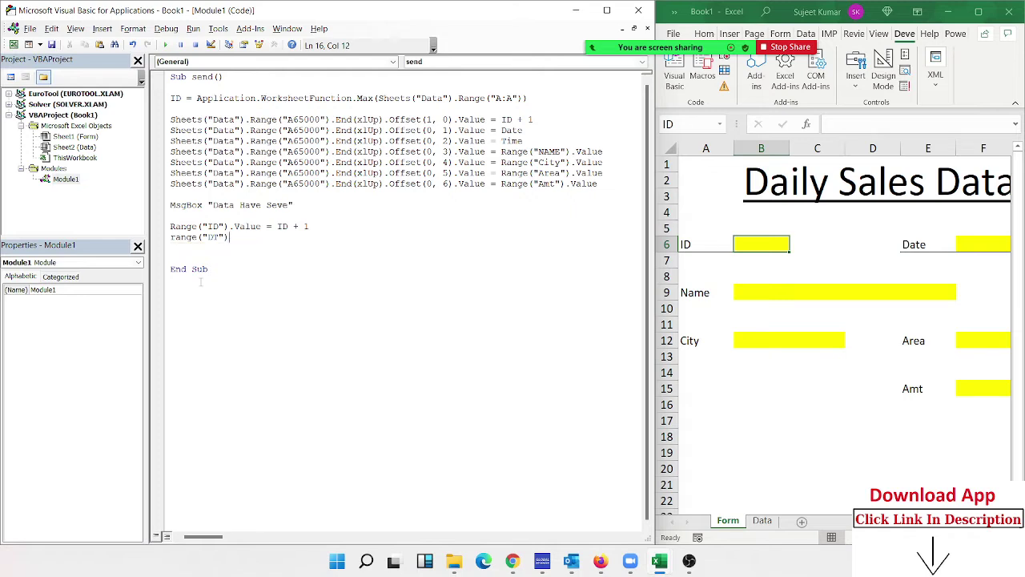
{"action": "type", "text": ".Value ="}
{"action": "type", "text": " Date"}
{"action": "key", "text": "Return"}
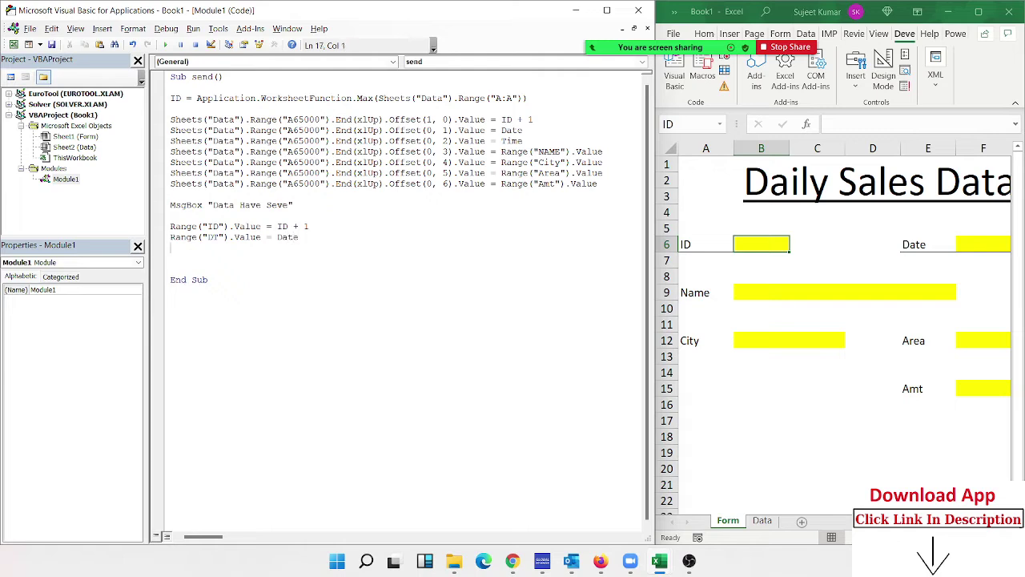
{"action": "type", "text": "rang"}
{"action": "type", "text": "e(\""}
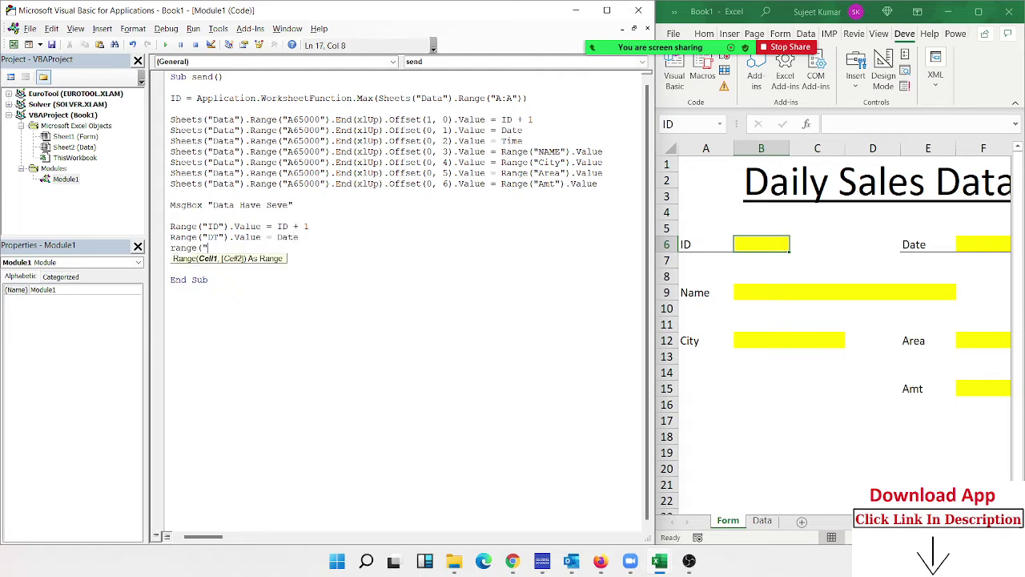
{"action": "type", "text": "TM"}
{"action": "type", "text": "\").Value "}
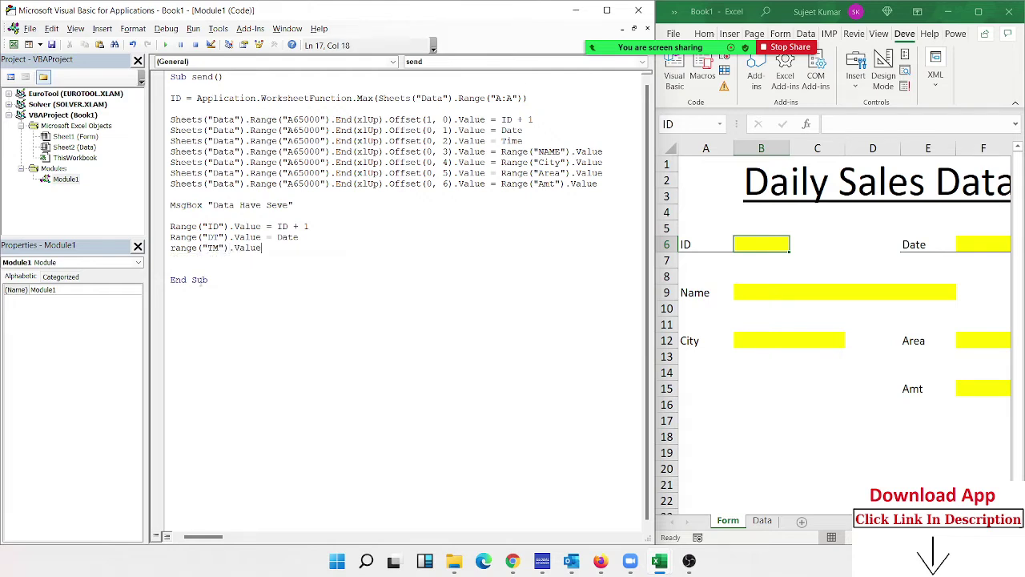
{"action": "type", "text": "= "}
{"action": "type", "text": "Time"}
{"action": "key", "text": "Return"}
{"action": "key", "text": "Return"}
Write a Range("Name").ClearContents line using IntelliSense.
{"action": "type", "text": "rang"}
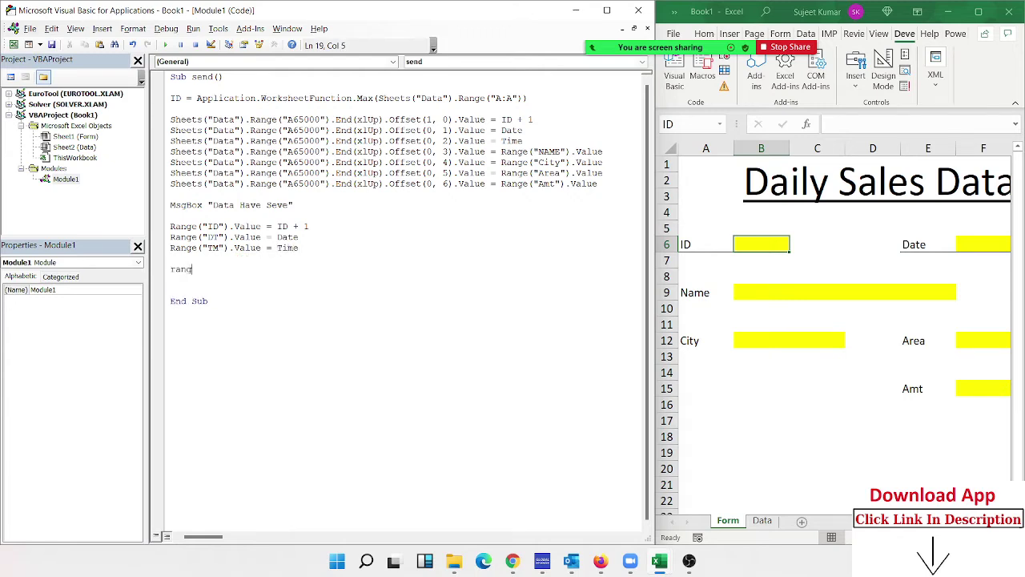
{"action": "type", "text": "e("}
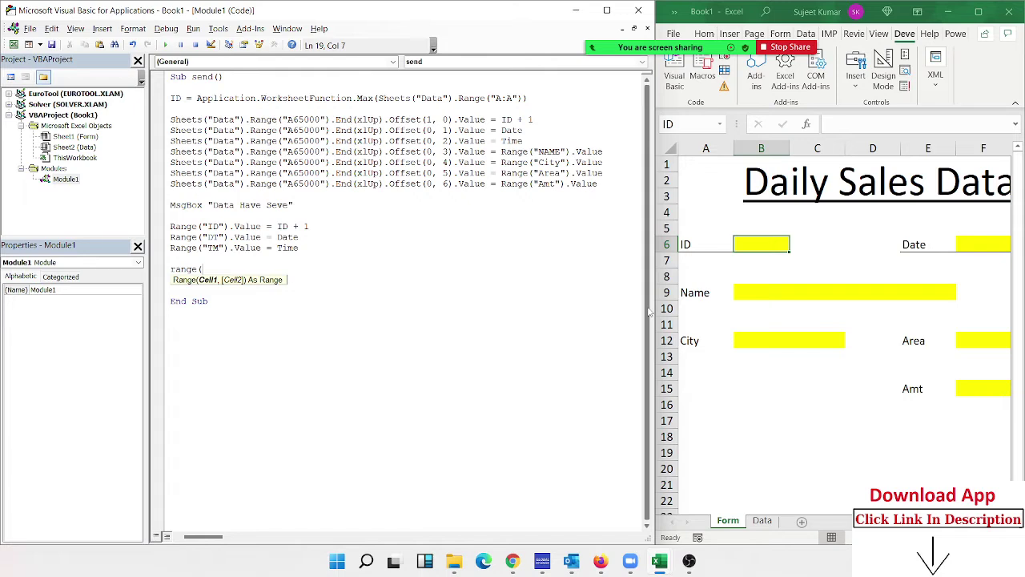
{"action": "type", "text": "\"Name\""}
{"action": "key", "text": "BackSpace"}
{"action": "key", "text": "BackSpace"}
{"action": "key", "text": "BackSpace"}
{"action": "key", "text": "BackSpace"}
{"action": "type", "text": "Name\")"}
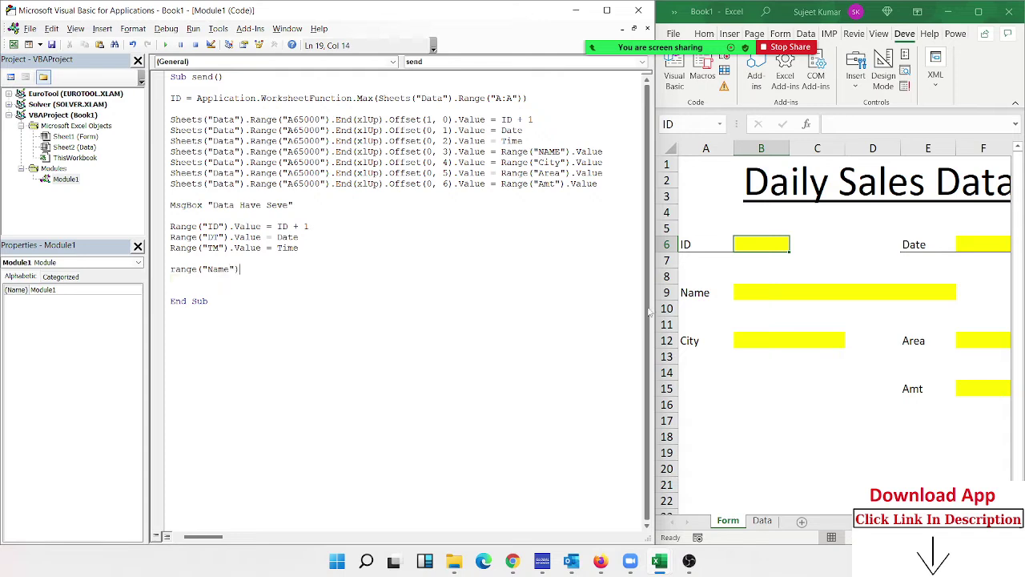
{"action": "type", "text": ".cl"}
{"action": "key", "text": "Down"}
{"action": "key", "text": "Down"}
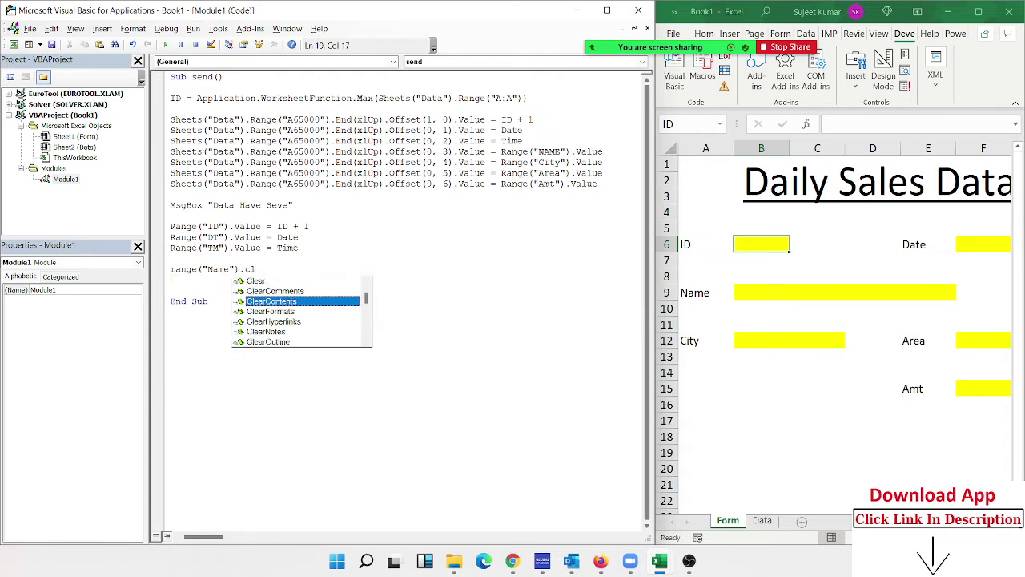
{"action": "key", "text": "Return"}
Delete the duplicate clearing line and extend the range to Name,City,Area,Amt.
{"action": "key", "text": "shift+Up"}
{"action": "key", "text": "ctrl+c"}
{"action": "key", "text": "shift+Down"}
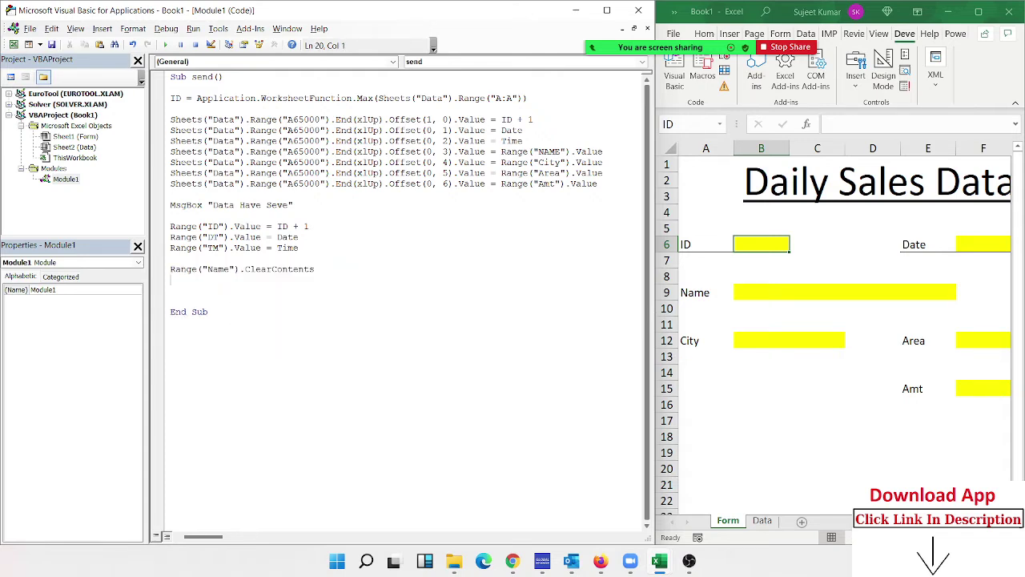
{"action": "key", "text": "ctrl+v"}
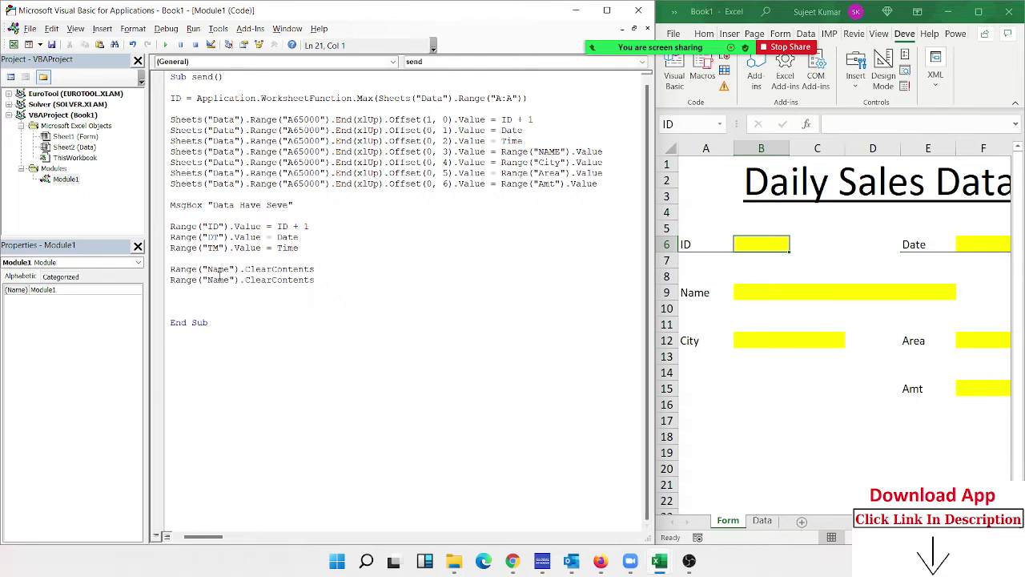
{"action": "double_click", "coordinate": [219, 280]}
{"action": "left_click", "coordinate": [164, 271]}
{"action": "key", "text": "Home"}
{"action": "key", "text": "shift+Down"}
{"action": "key", "text": "Delete"}
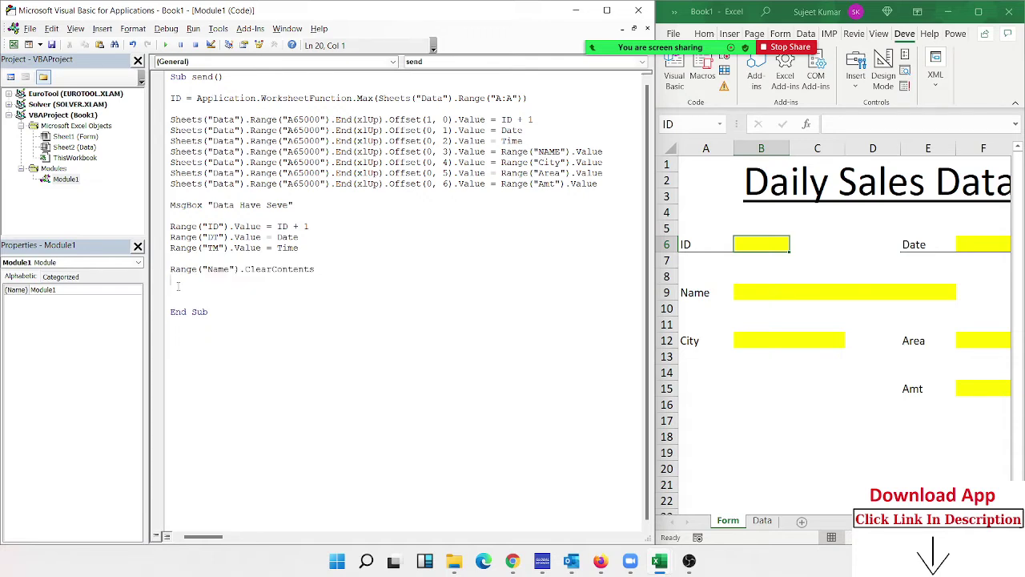
{"action": "left_click", "coordinate": [232, 268]}
{"action": "type", "text": ","}
{"action": "type", "text": "Cit"}
{"action": "type", "text": "y,Are"}
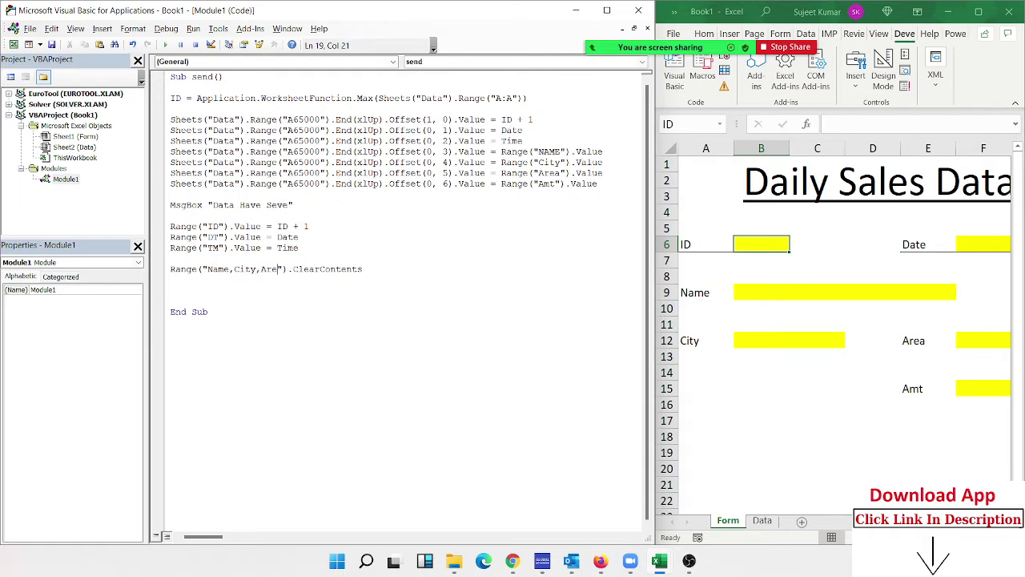
{"action": "type", "text": "a,Am"}
{"action": "type", "text": "t"}
{"action": "left_click", "coordinate": [237, 283]}
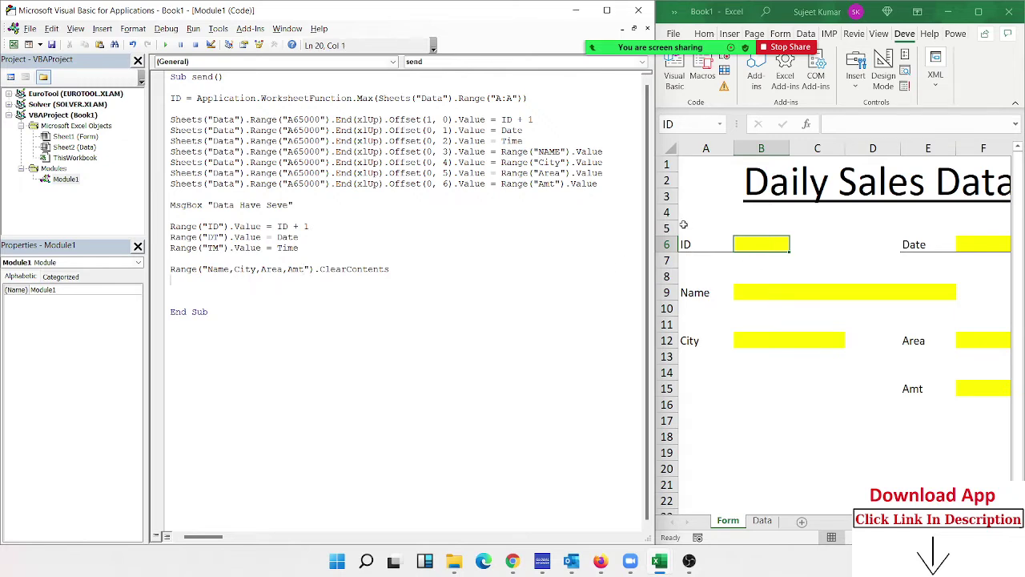
Widen Excel and enter a sample name, City Delhi, Area North and Amt 600.
{"action": "left_click_drag", "start_coordinate": [655, 224], "coordinate": [308, 234]}
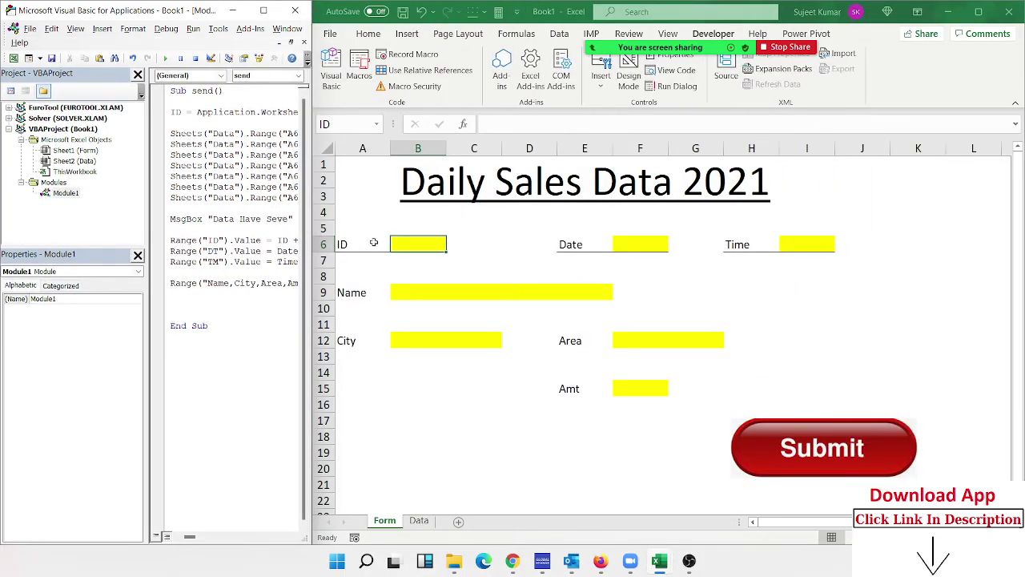
{"action": "left_click_drag", "start_coordinate": [418, 308], "coordinate": [418, 292]}
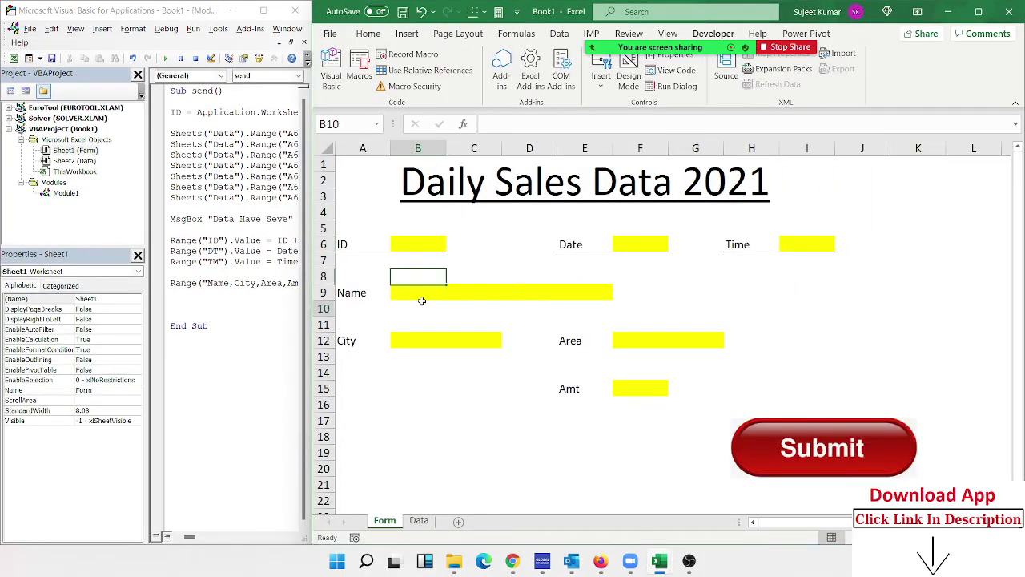
{"action": "left_click", "coordinate": [416, 245]}
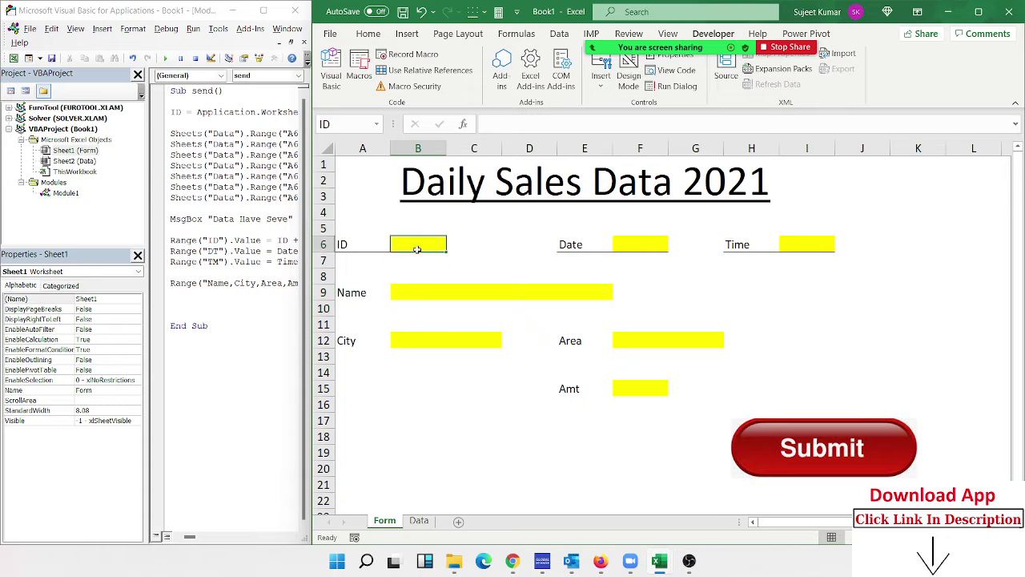
{"action": "left_click", "coordinate": [418, 291]}
{"action": "type", "text": "Puj"}
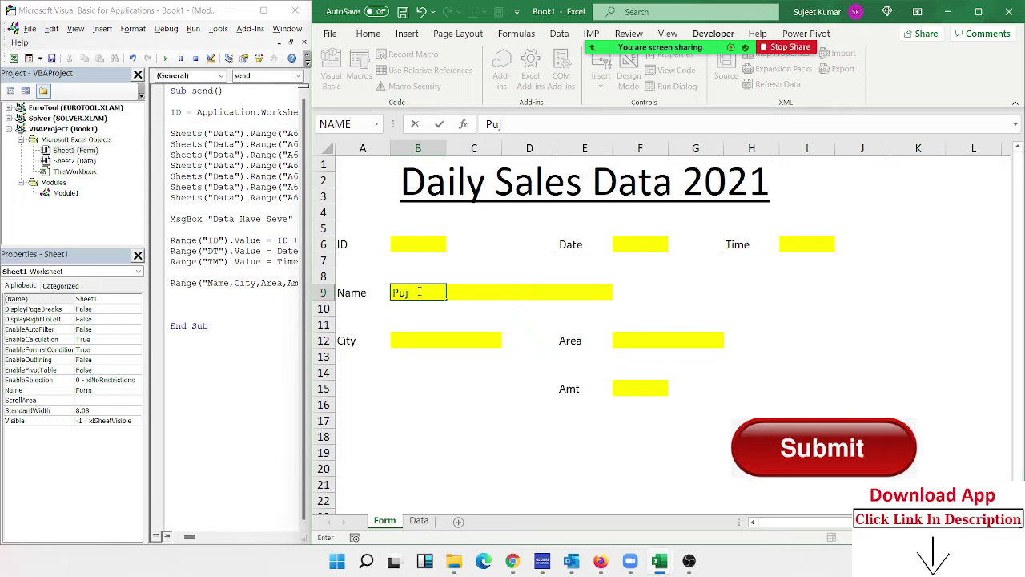
{"action": "type", "text": "a"}
{"action": "left_click", "coordinate": [420, 339]}
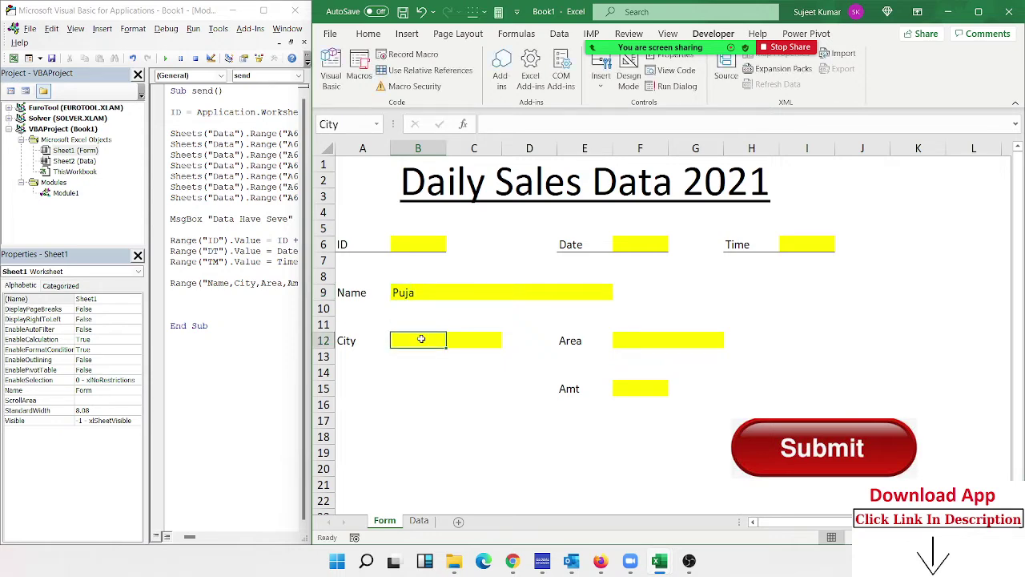
{"action": "type", "text": "Delhi"}
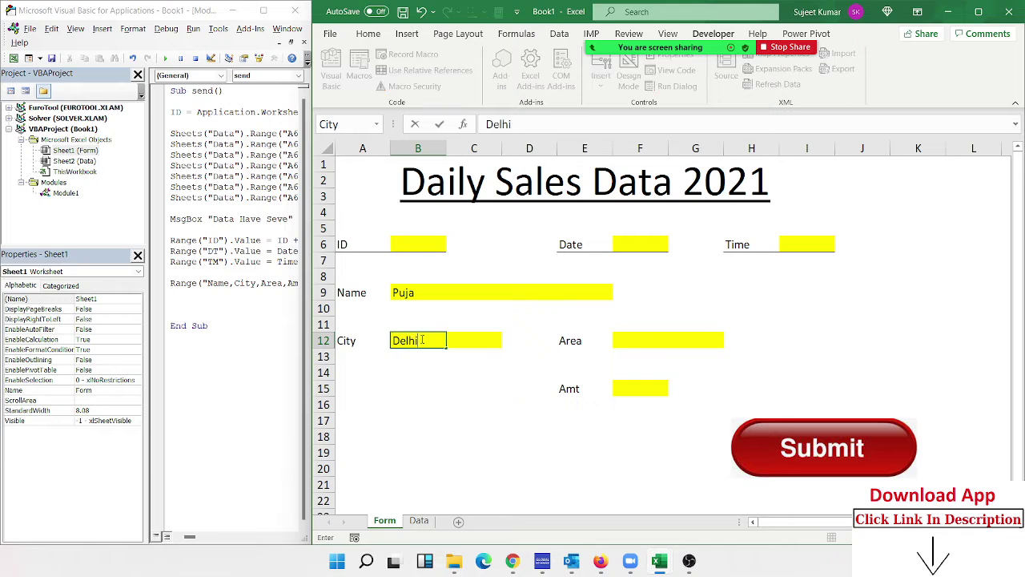
{"action": "left_click", "coordinate": [641, 343]}
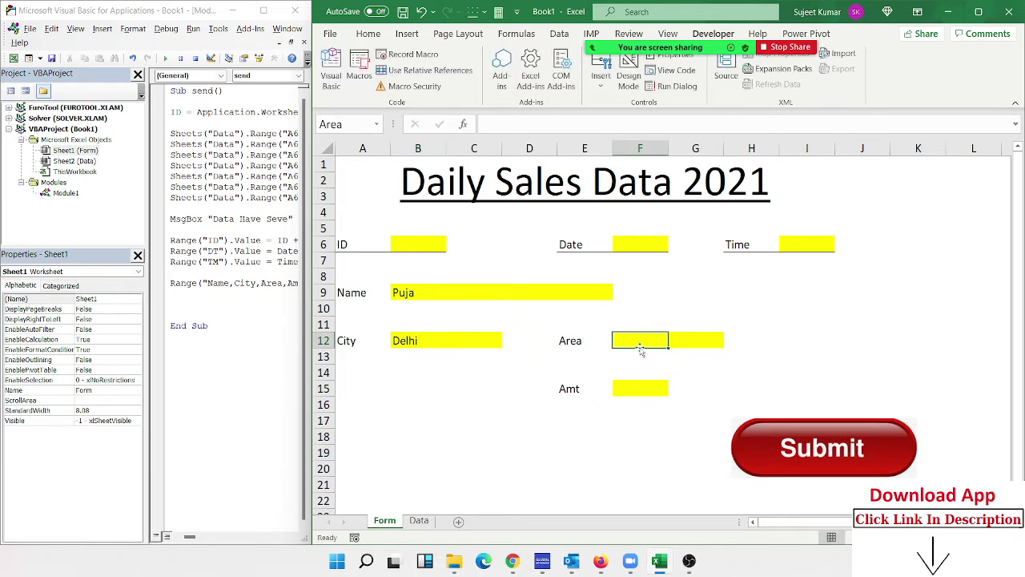
{"action": "type", "text": "Nor"}
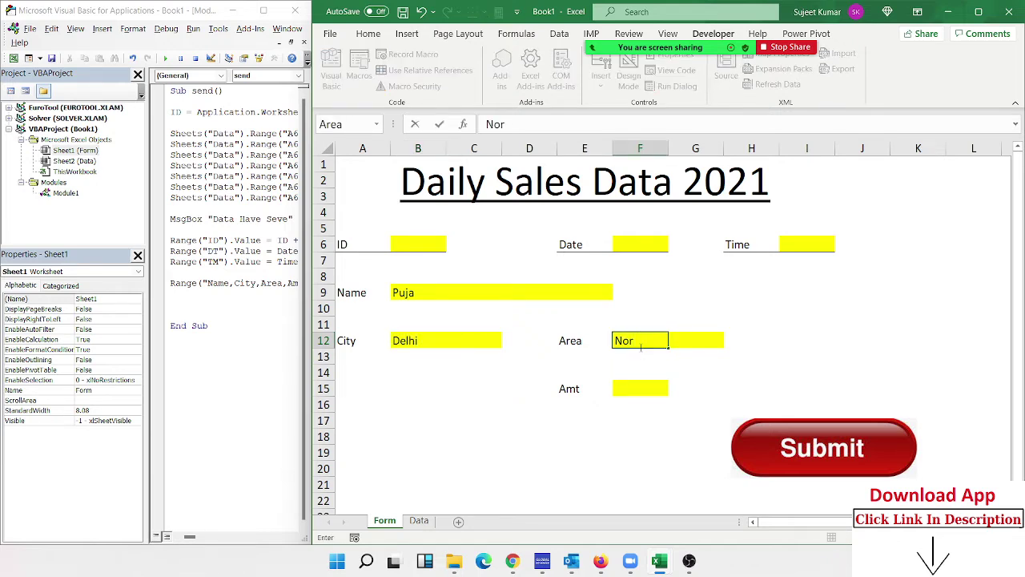
{"action": "type", "text": "th"}
{"action": "left_click", "coordinate": [636, 383]}
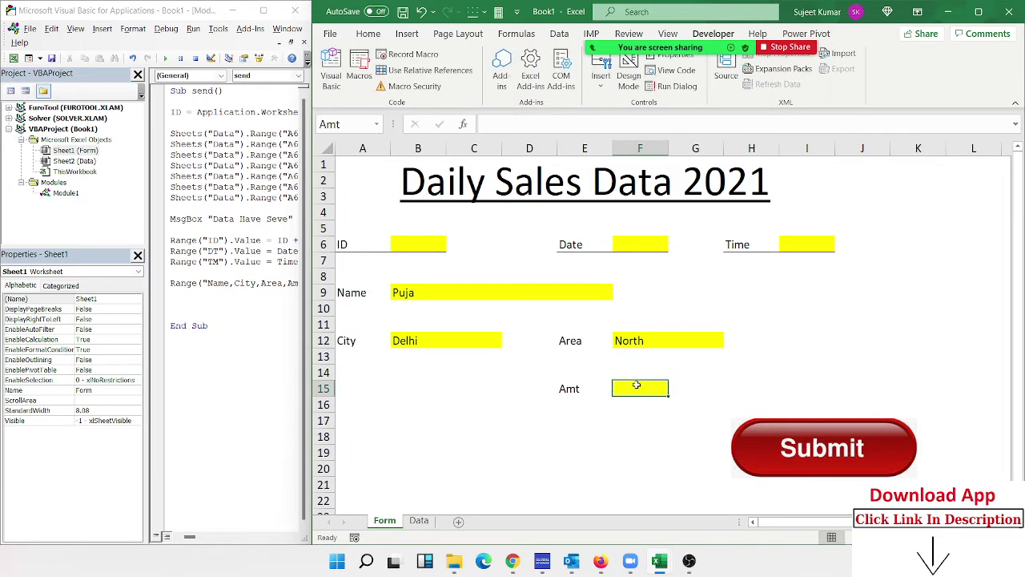
{"action": "type", "text": "600"}
{"action": "left_click", "coordinate": [664, 432]}
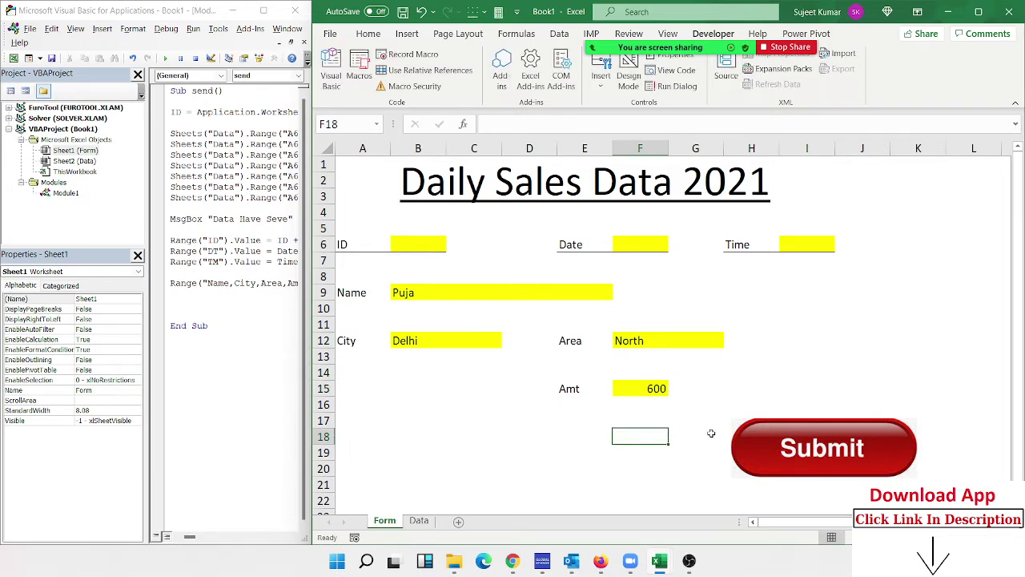
Assign the send macro to the Submit picture.
{"action": "right_click", "coordinate": [748, 446]}
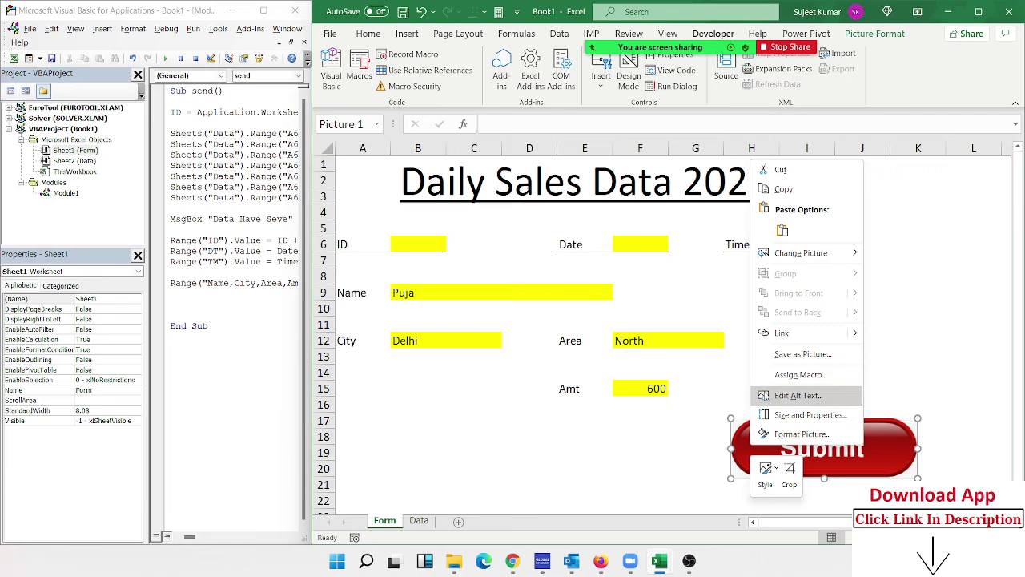
{"action": "left_click", "coordinate": [774, 377]}
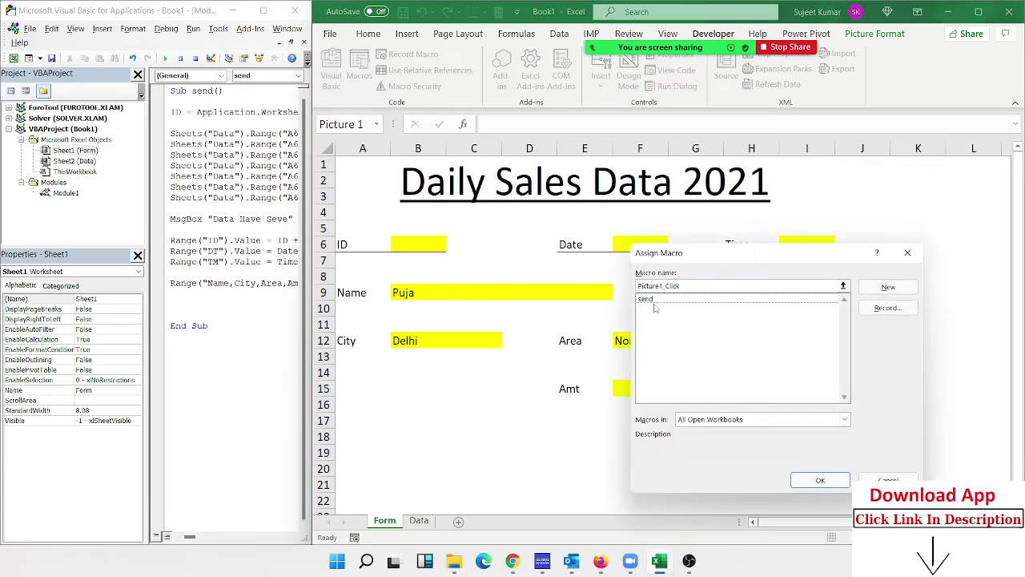
{"action": "left_click", "coordinate": [655, 301]}
{"action": "left_click", "coordinate": [820, 479]}
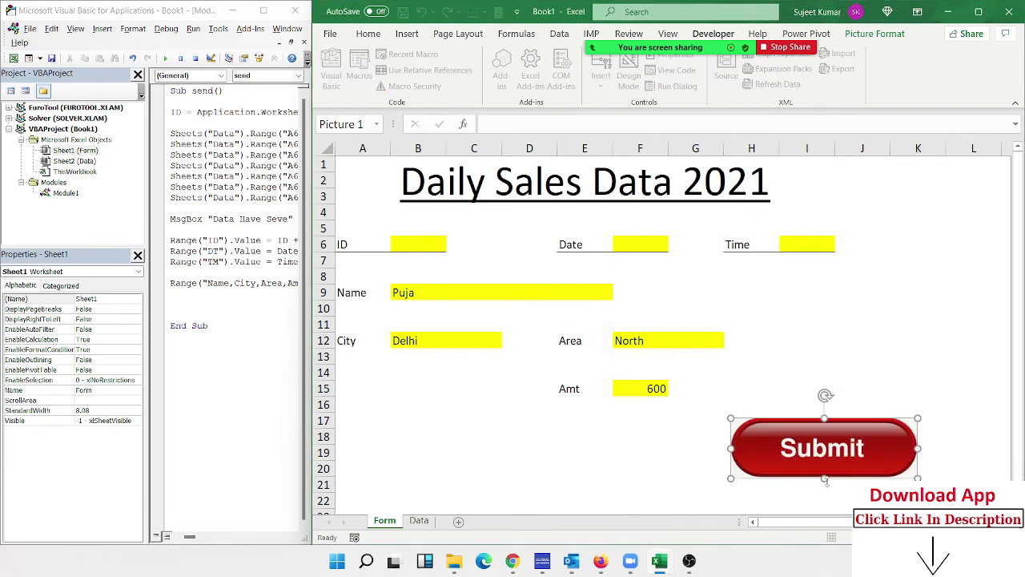
Submit the form, dismiss the message, and check the new ID, date and time.
{"action": "left_click", "coordinate": [641, 484]}
{"action": "left_click", "coordinate": [771, 466]}
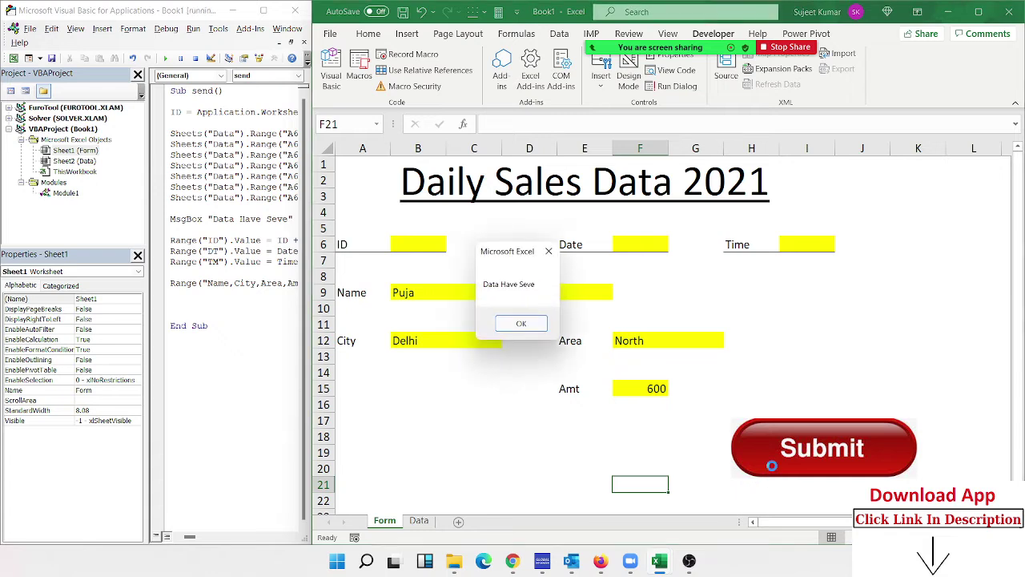
{"action": "left_click", "coordinate": [521, 323]}
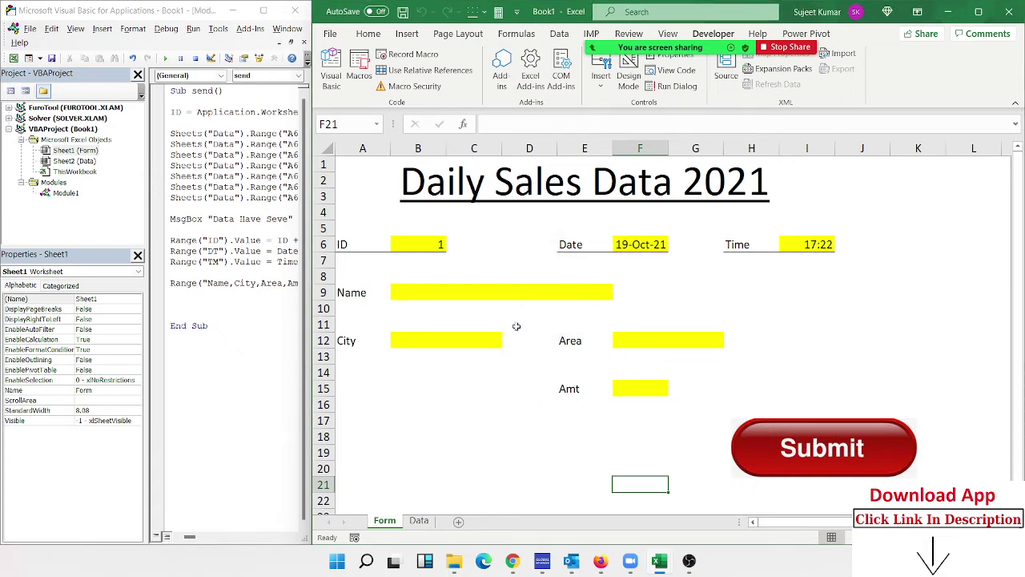
{"action": "left_click", "coordinate": [427, 241]}
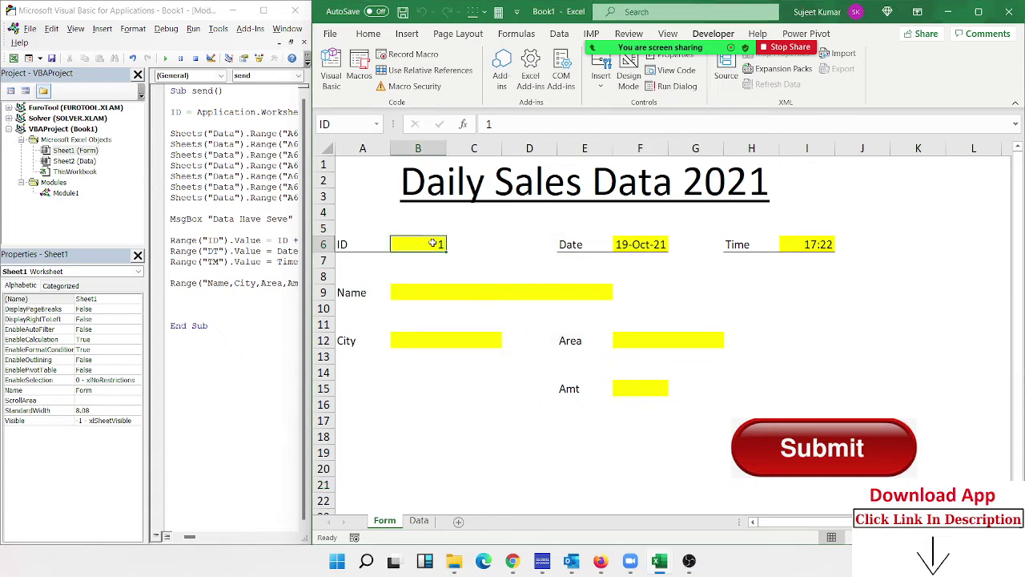
{"action": "left_click", "coordinate": [639, 244]}
{"action": "left_click", "coordinate": [798, 248]}
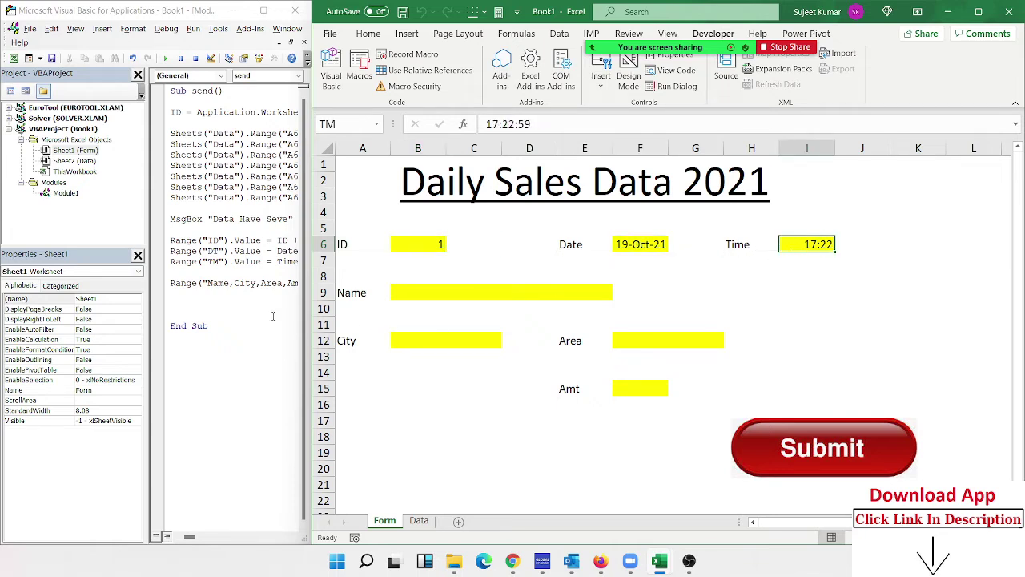
{"action": "left_click", "coordinate": [431, 246]}
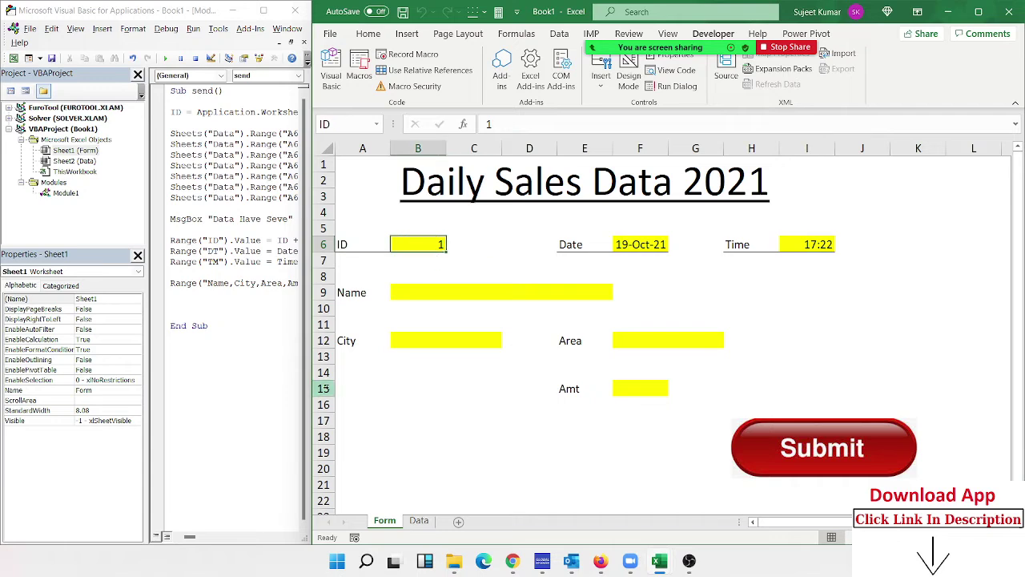
AutoFit the Date and Time columns on the Data sheet and widen the code editor.
{"action": "left_click", "coordinate": [419, 521]}
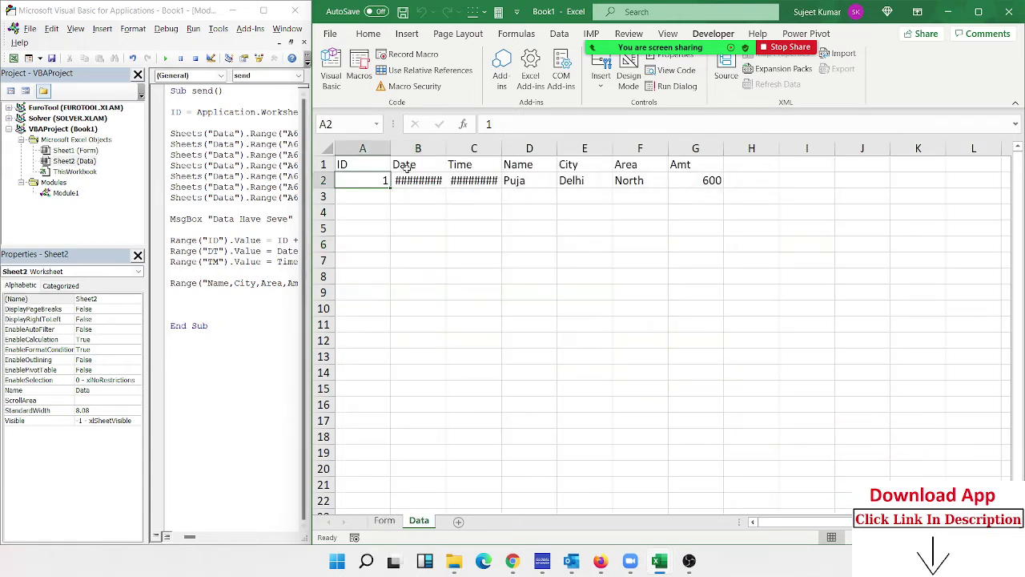
{"action": "double_click", "coordinate": [446, 148]}
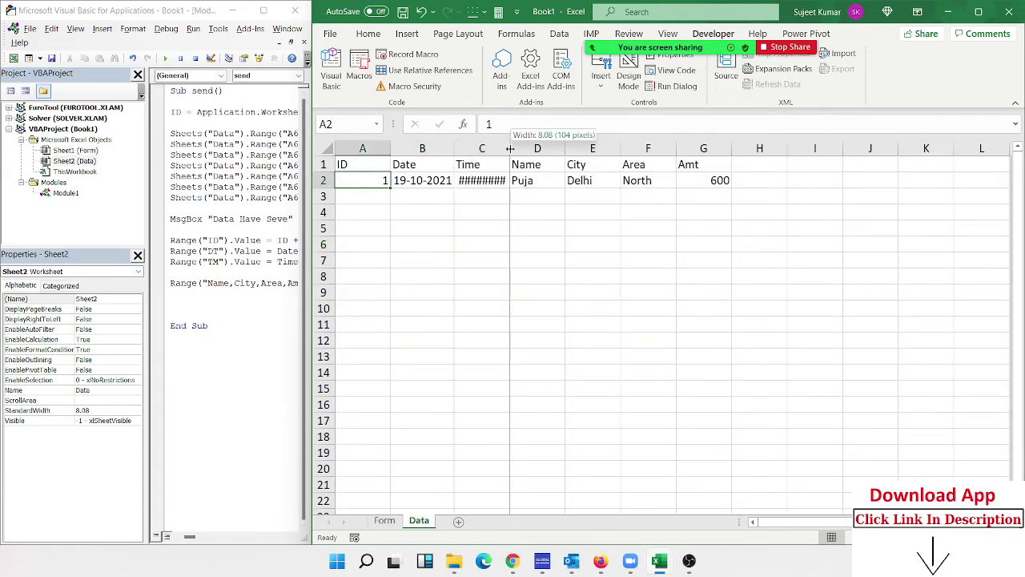
{"action": "double_click", "coordinate": [510, 148]}
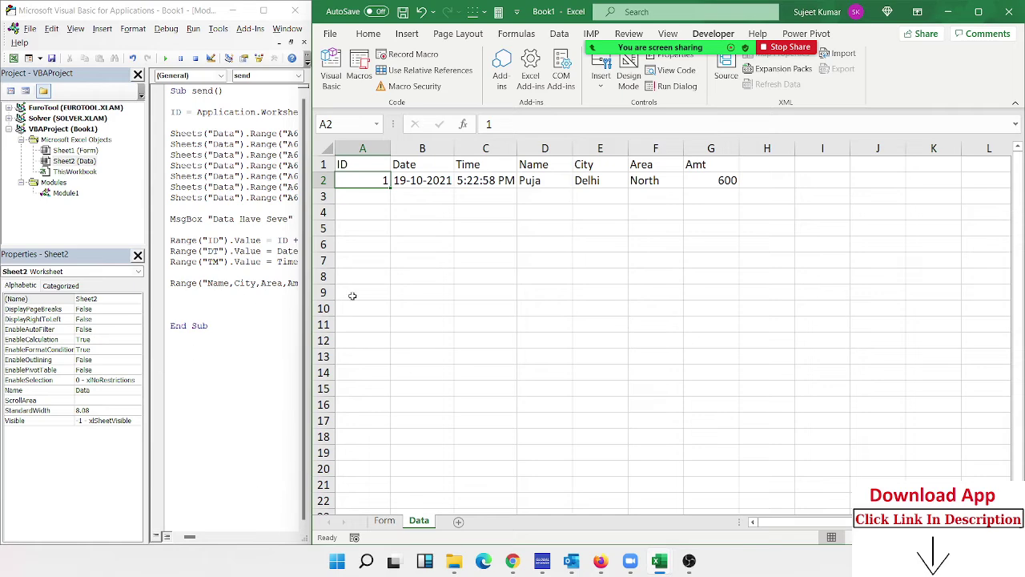
{"action": "left_click_drag", "start_coordinate": [311, 320], "coordinate": [526, 323]}
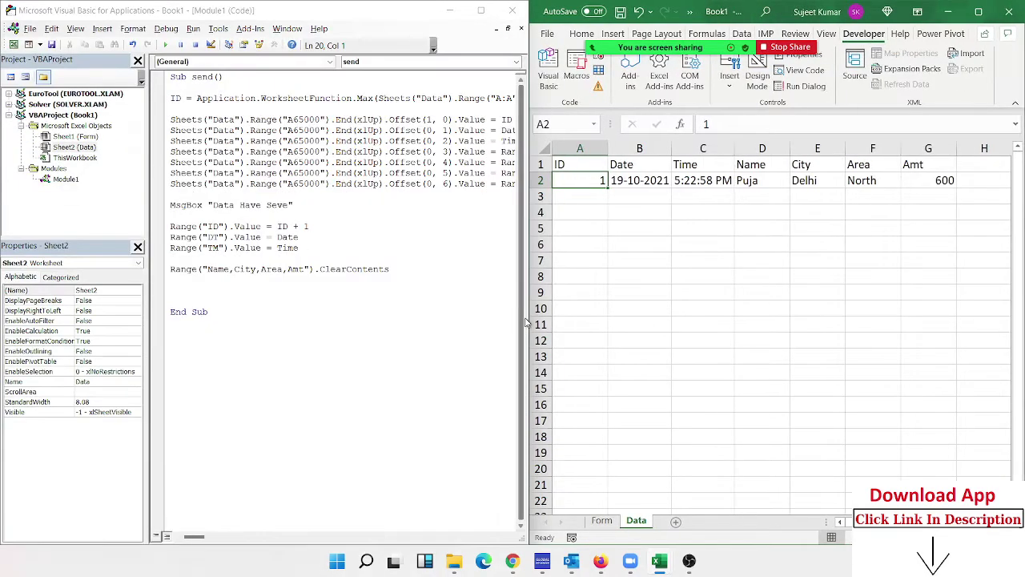
Change the ID update to ID + 2 and return to the Form sheet.
{"action": "double_click", "coordinate": [305, 227]}
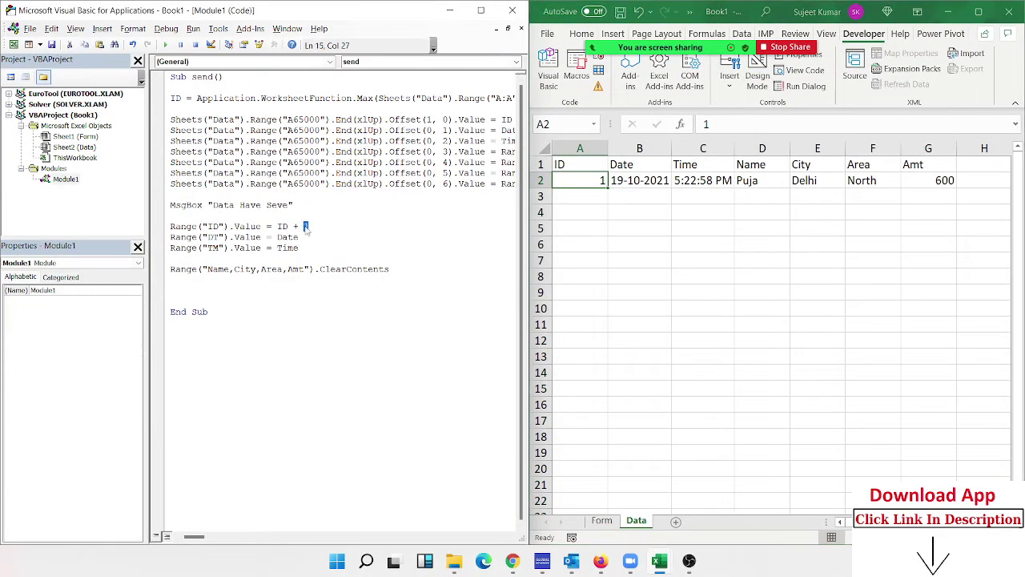
{"action": "type", "text": "2"}
{"action": "left_click", "coordinate": [349, 288]}
{"action": "left_click", "coordinate": [610, 522]}
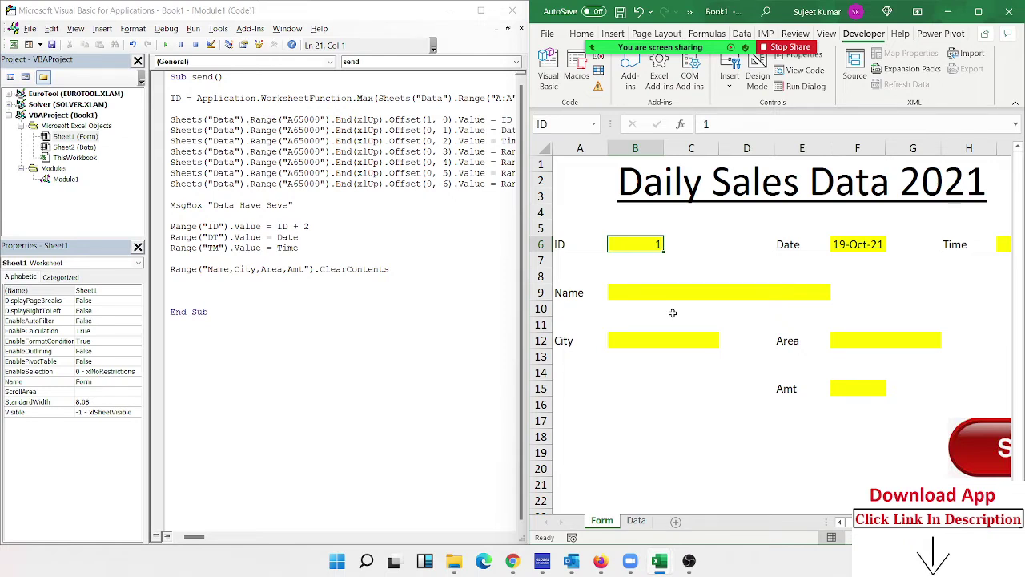
{"action": "left_click", "coordinate": [633, 298]}
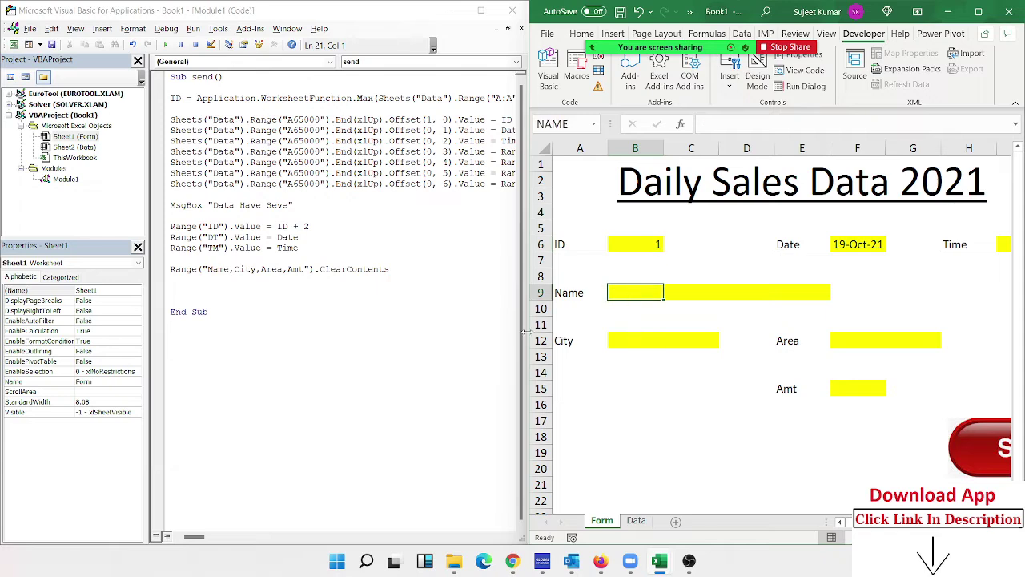
{"action": "left_click", "coordinate": [220, 330]}
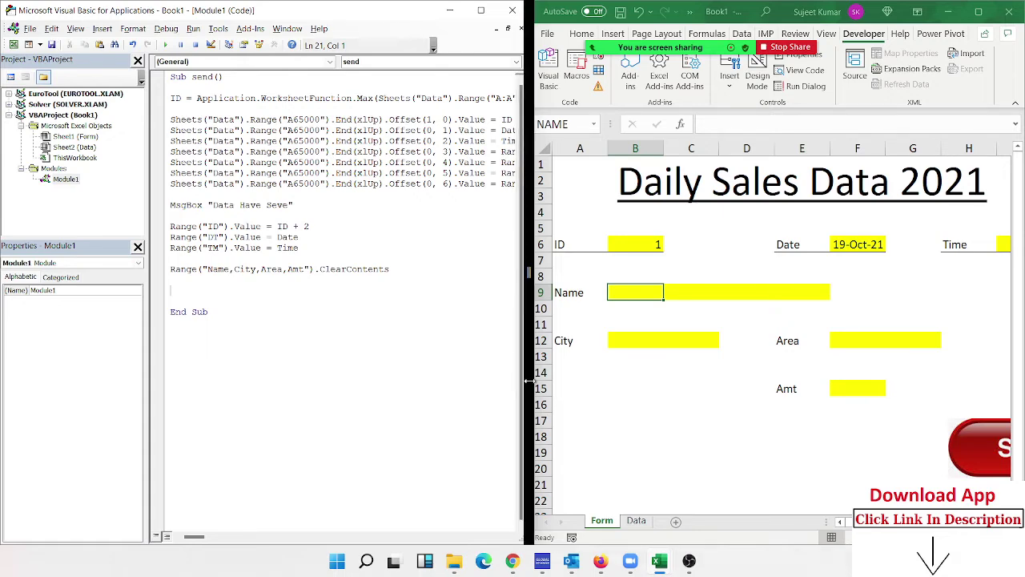
Enter a sample name, City Noida, Area Cetra and Amt 850, then submit the form.
{"action": "left_click_drag", "start_coordinate": [528, 382], "coordinate": [385, 371]}
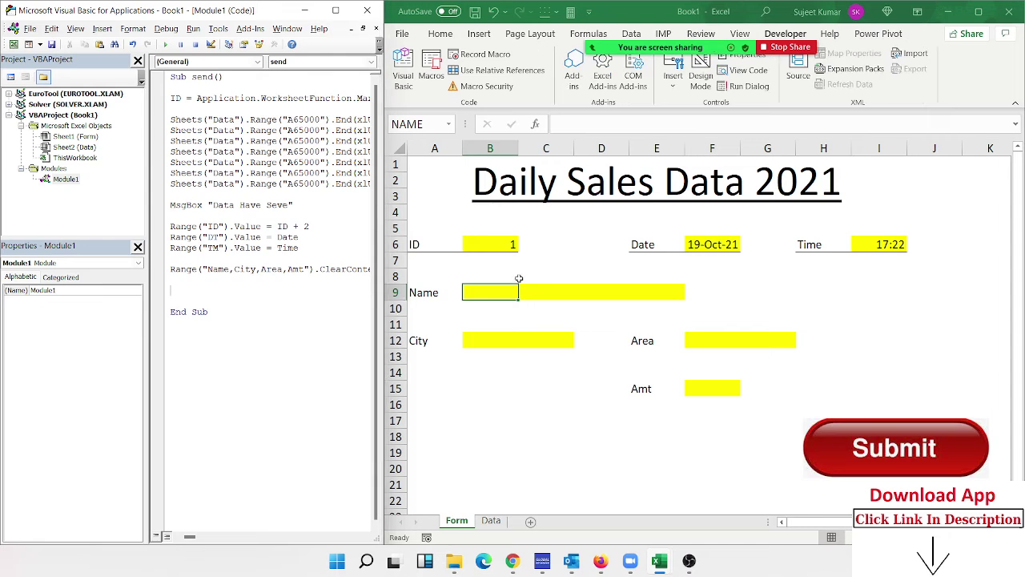
{"action": "type", "text": "D"}
{"action": "key", "text": "BackSpace"}
{"action": "left_click", "coordinate": [490, 293]}
{"action": "type", "text": "P"}
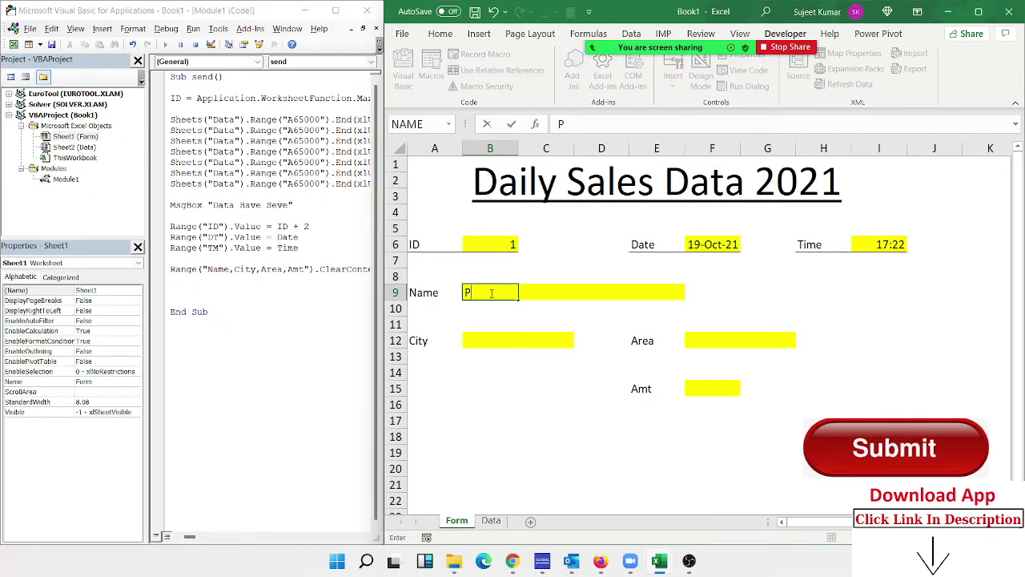
{"action": "type", "text": "unam"}
{"action": "left_click", "coordinate": [483, 341]}
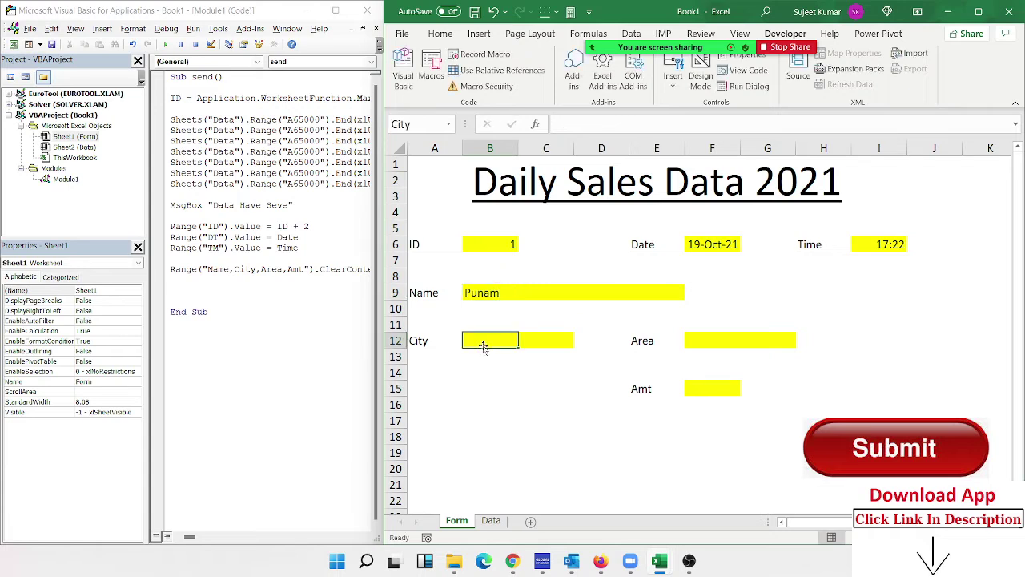
{"action": "type", "text": "Noida"}
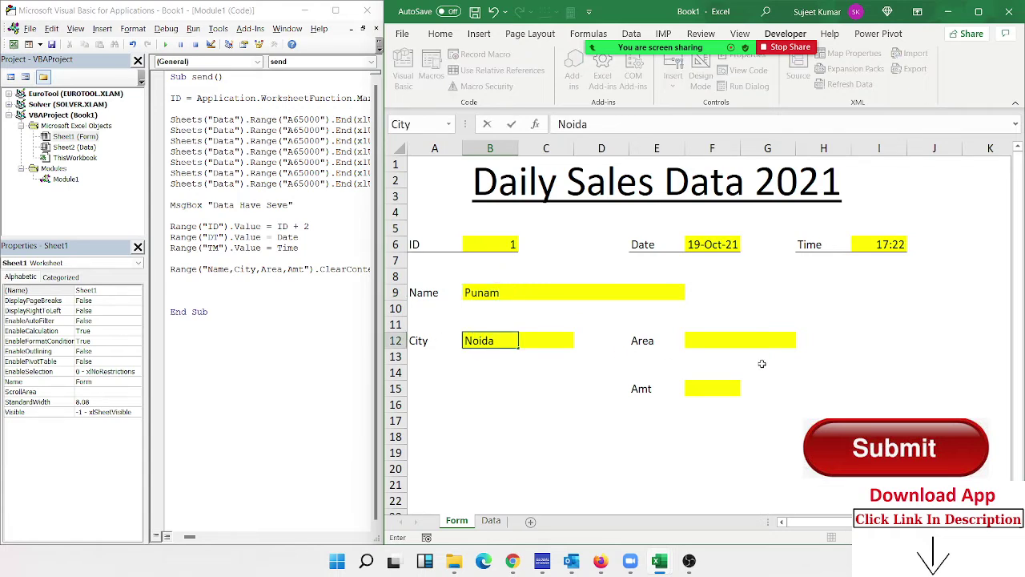
{"action": "left_click", "coordinate": [733, 344]}
{"action": "type", "text": "Ce"}
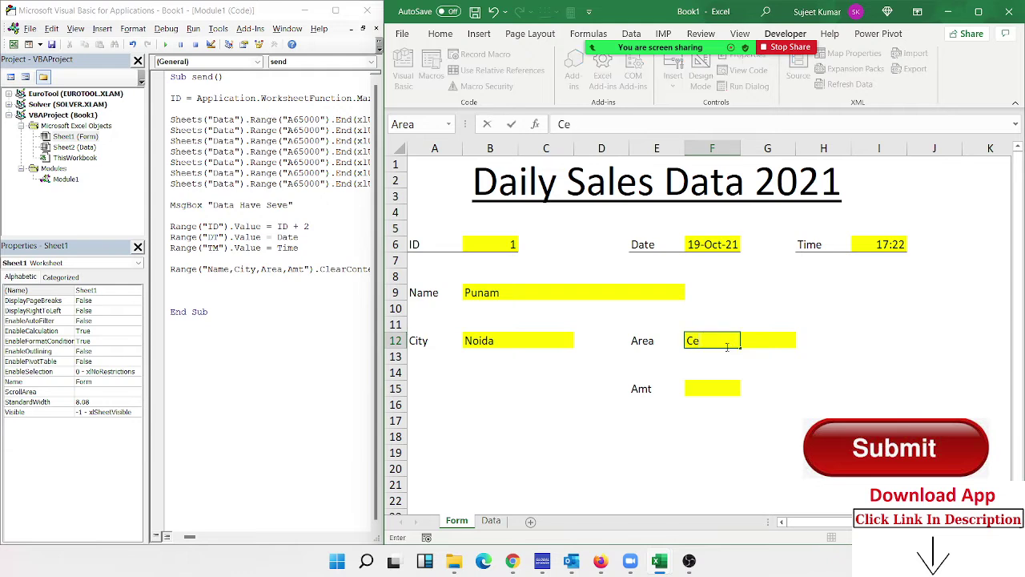
{"action": "type", "text": "tral"}
{"action": "left_click", "coordinate": [723, 389]}
{"action": "type", "text": "850"}
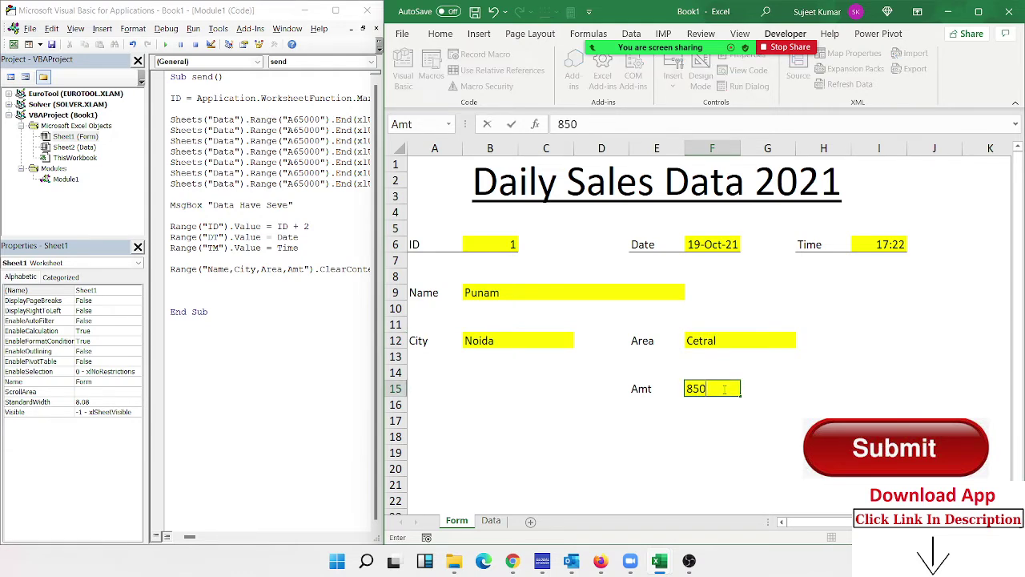
{"action": "left_click", "coordinate": [699, 438]}
{"action": "left_click", "coordinate": [826, 438]}
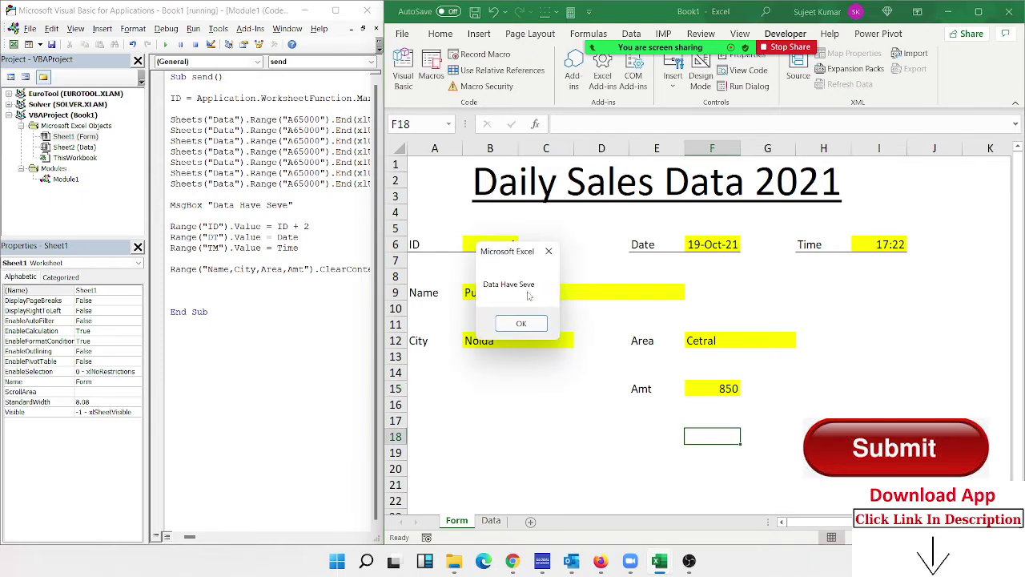
Dismiss the confirmation, review the Noida/850 record on the Data sheet, and restore down Excel.
{"action": "left_click", "coordinate": [521, 324]}
{"action": "left_click", "coordinate": [512, 243]}
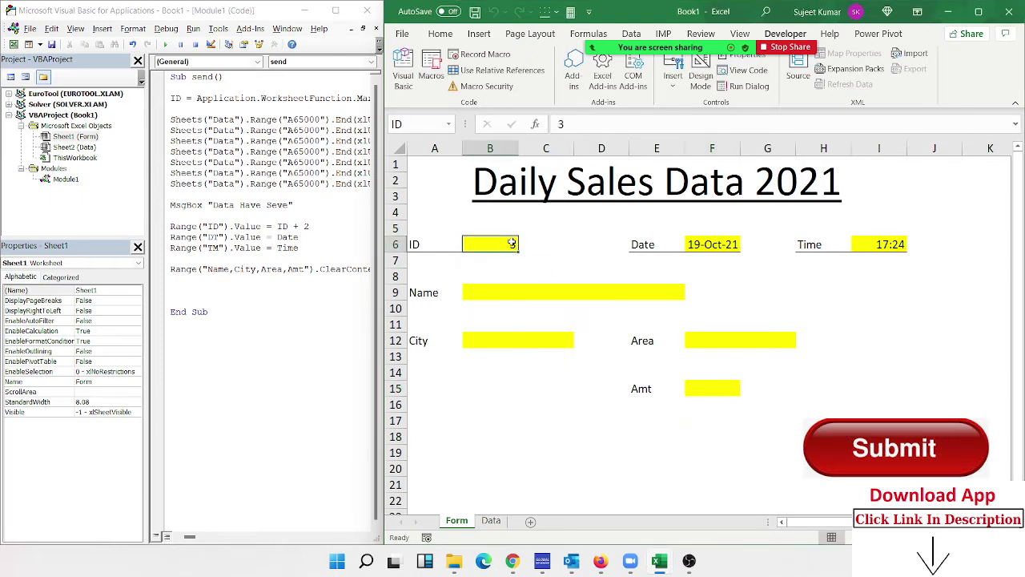
{"action": "left_click", "coordinate": [491, 521]}
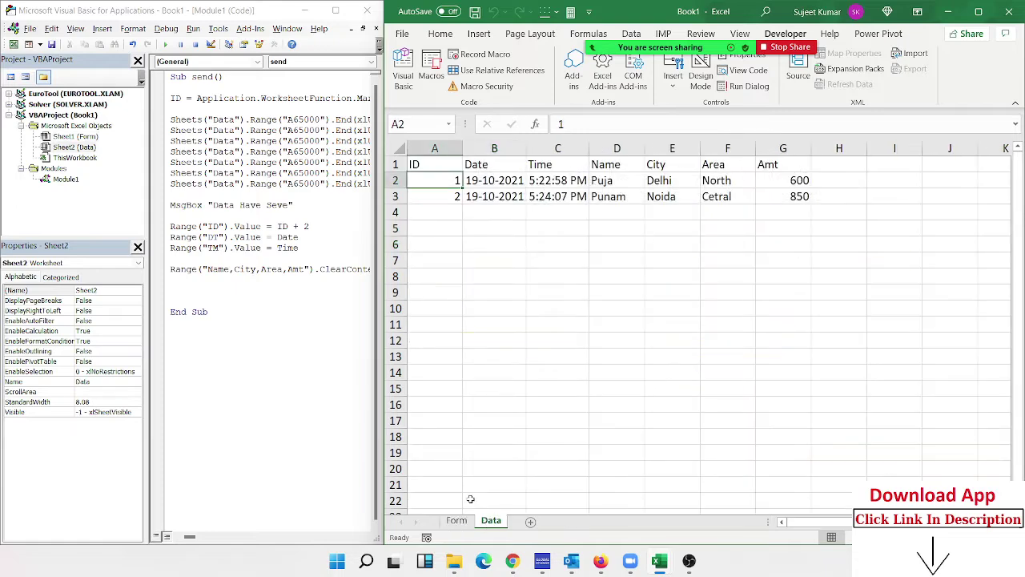
{"action": "left_click", "coordinate": [462, 524]}
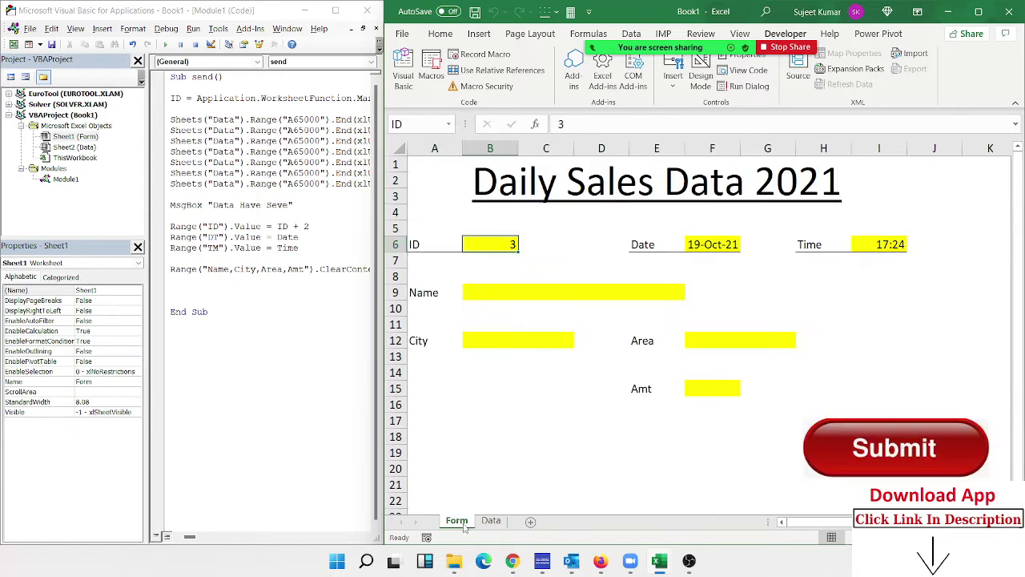
{"action": "left_click", "coordinate": [493, 522]}
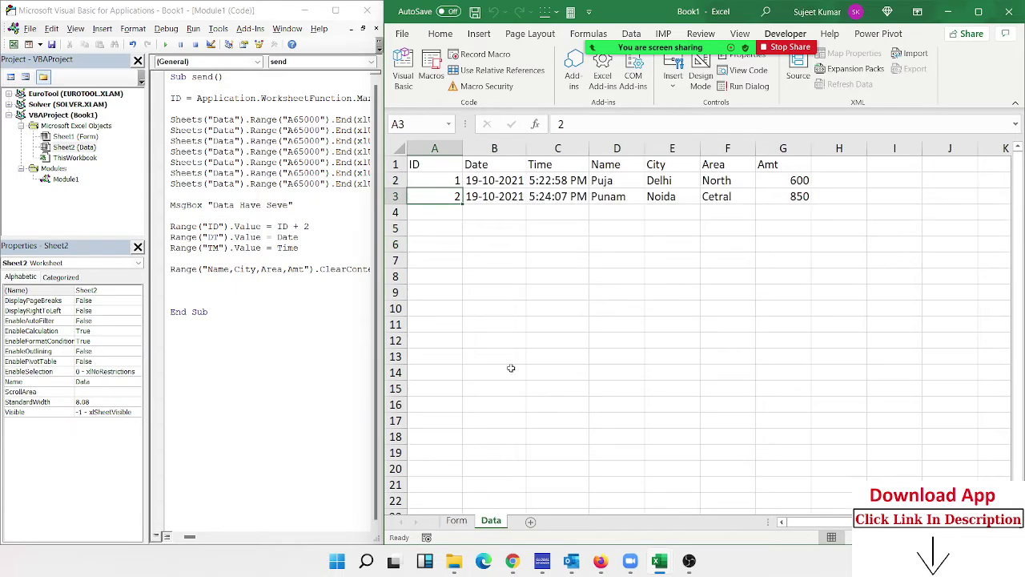
{"action": "mouse_move", "coordinate": [978, 12]}
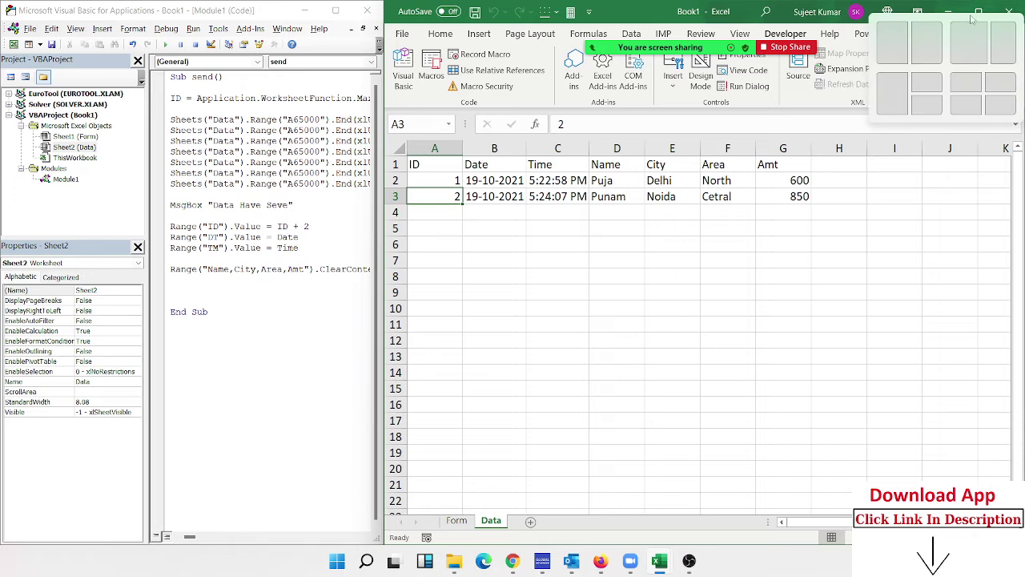
{"action": "left_click", "coordinate": [791, 370]}
{"action": "mouse_move", "coordinate": [951, 32]}
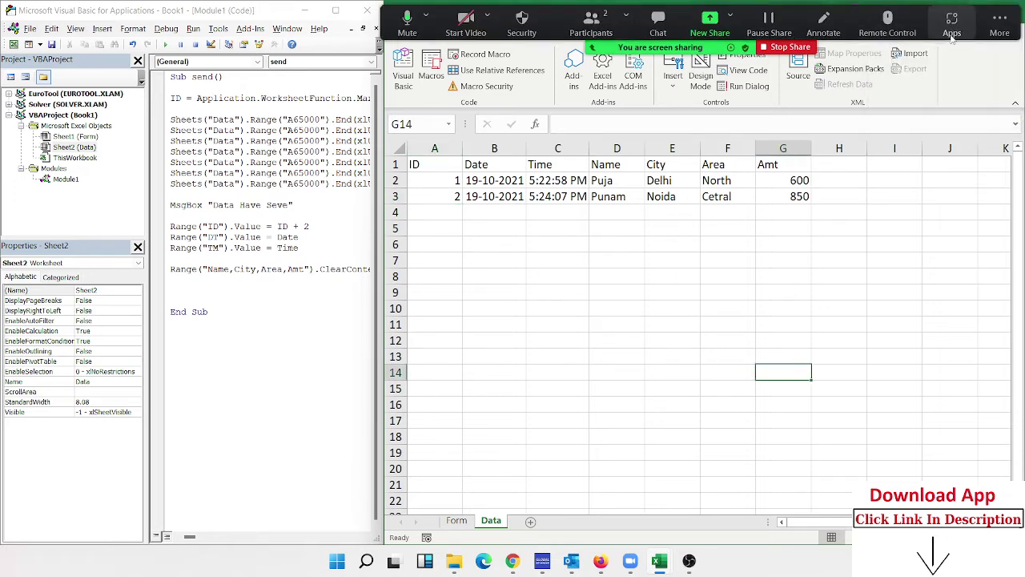
{"action": "left_click", "coordinate": [889, 243]}
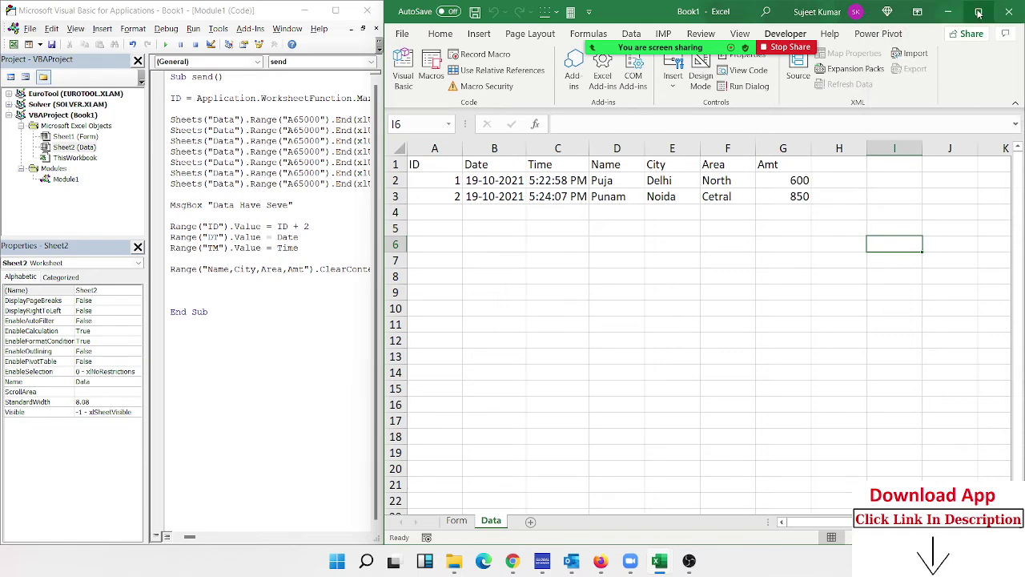
{"action": "left_click", "coordinate": [978, 11]}
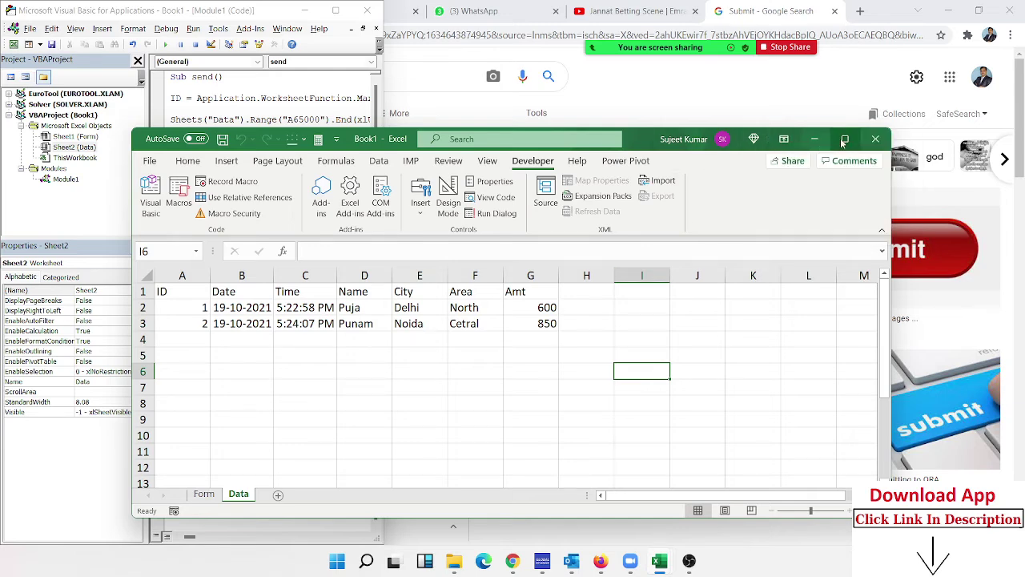
Maximise Excel, return to the Form sheet and select the ID, Date and Time row.
{"action": "left_click", "coordinate": [843, 139]}
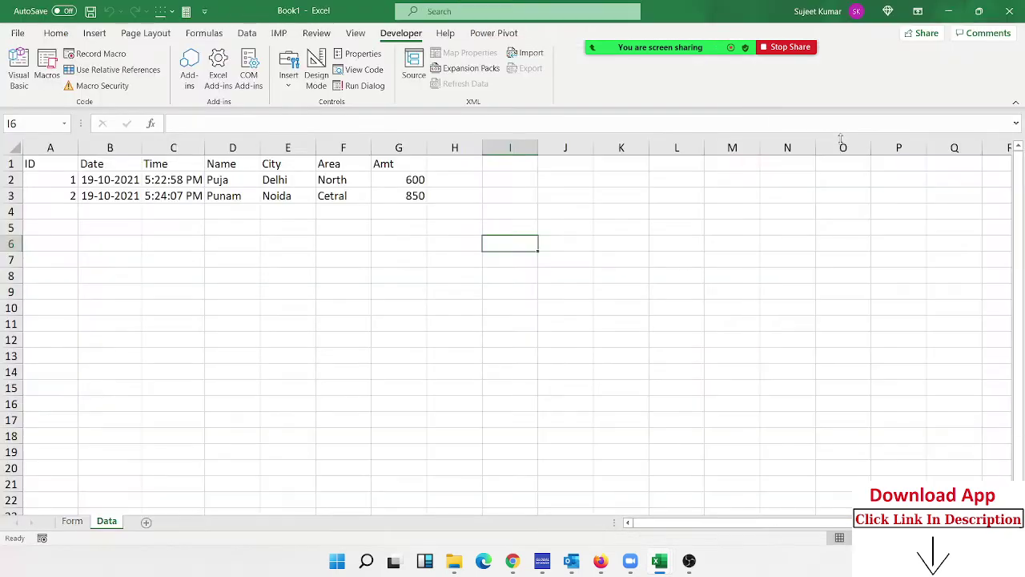
{"action": "left_click", "coordinate": [80, 521]}
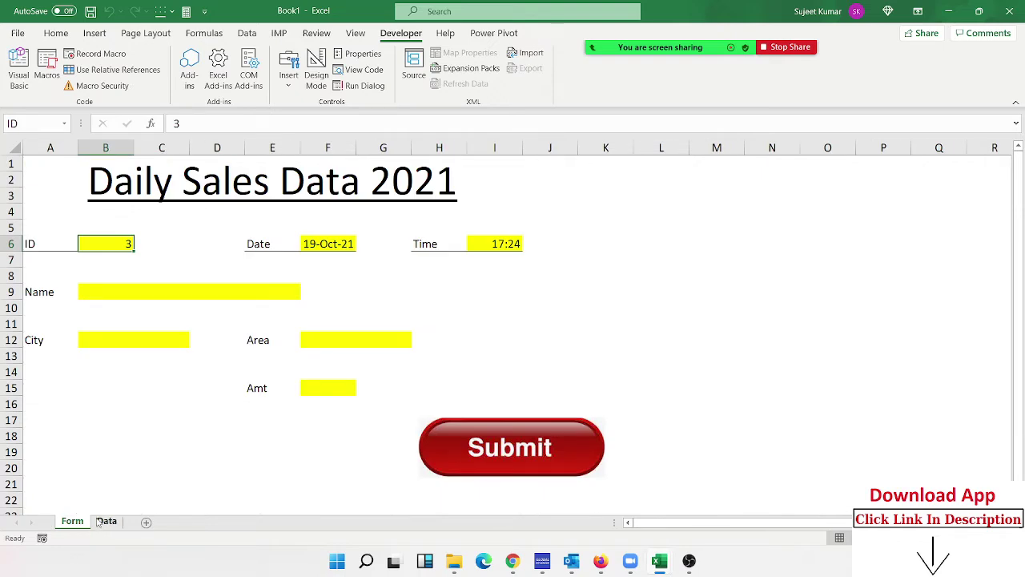
{"action": "left_click", "coordinate": [18, 33]}
{"action": "left_click", "coordinate": [18, 37]}
{"action": "left_click_drag", "start_coordinate": [121, 243], "coordinate": [504, 246]}
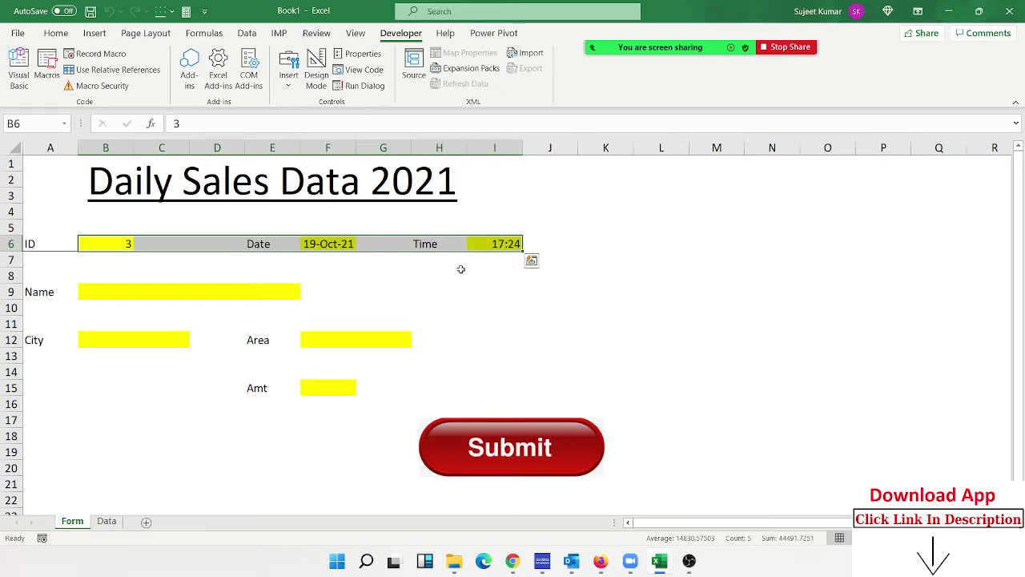
{"action": "left_click", "coordinate": [409, 275]}
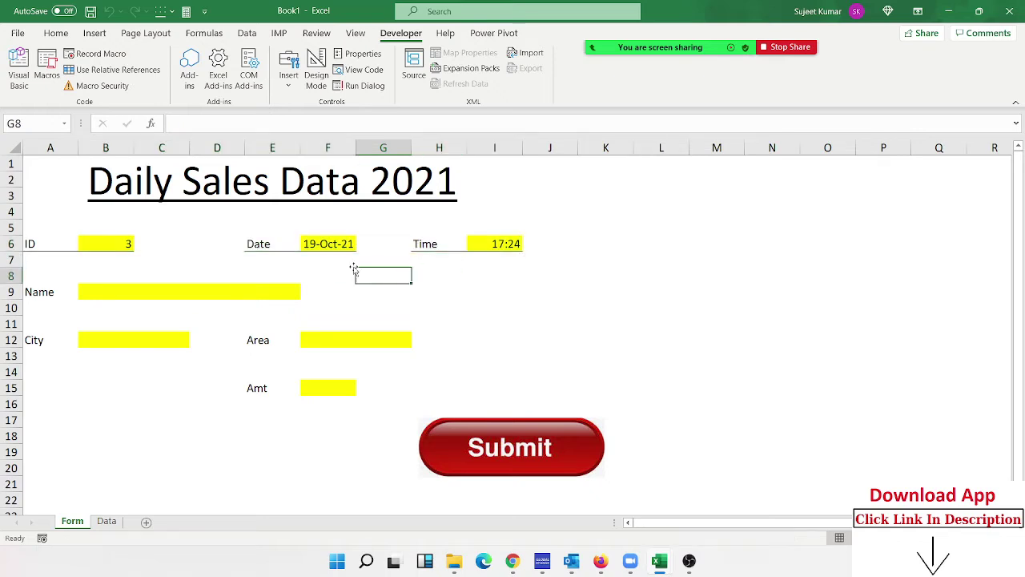
{"action": "left_click_drag", "start_coordinate": [305, 243], "coordinate": [525, 243]}
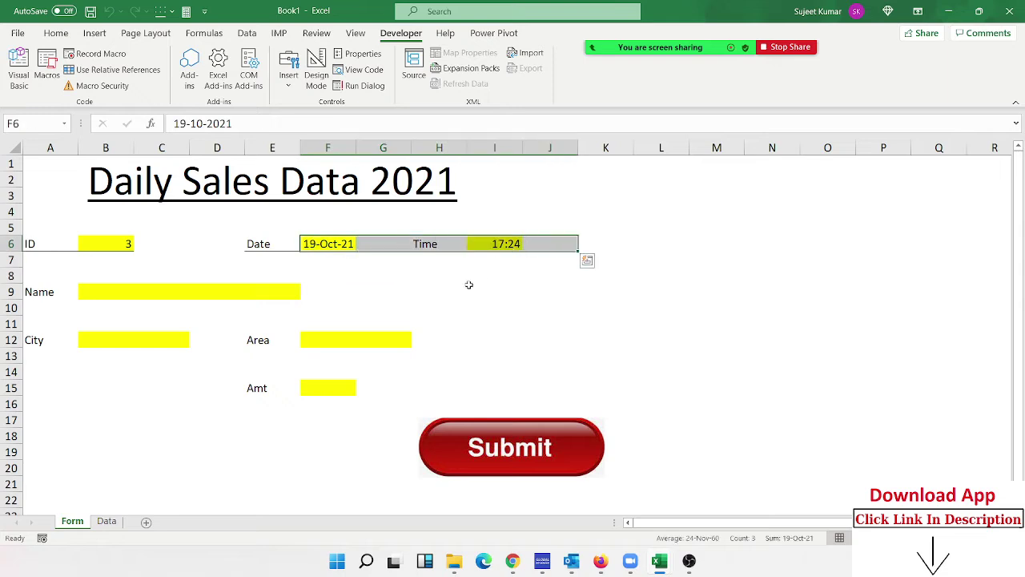
{"action": "left_click", "coordinate": [235, 350]}
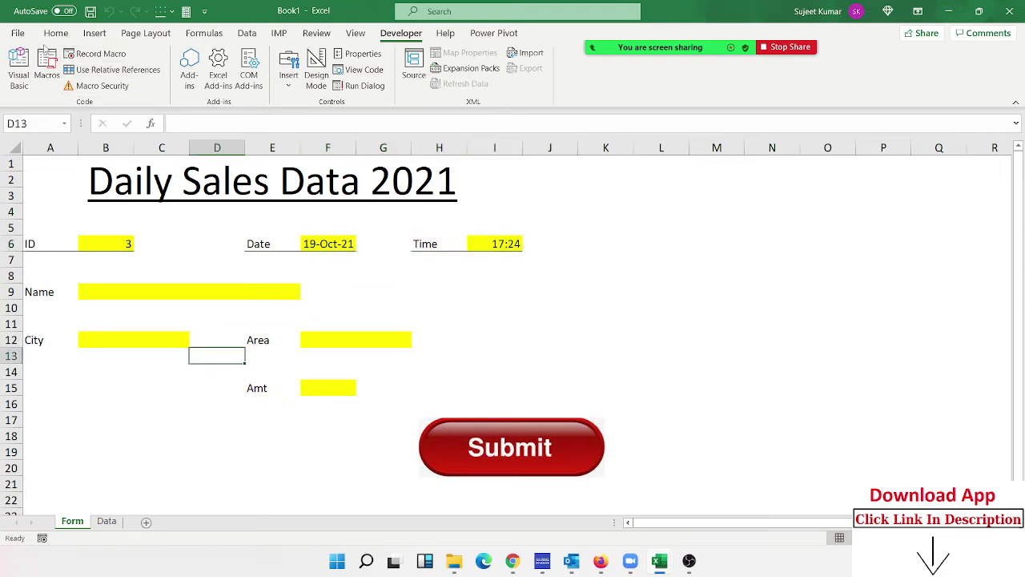
Save the workbook to the Desktop as the macro-enabled file Form1.
{"action": "left_click", "coordinate": [19, 34]}
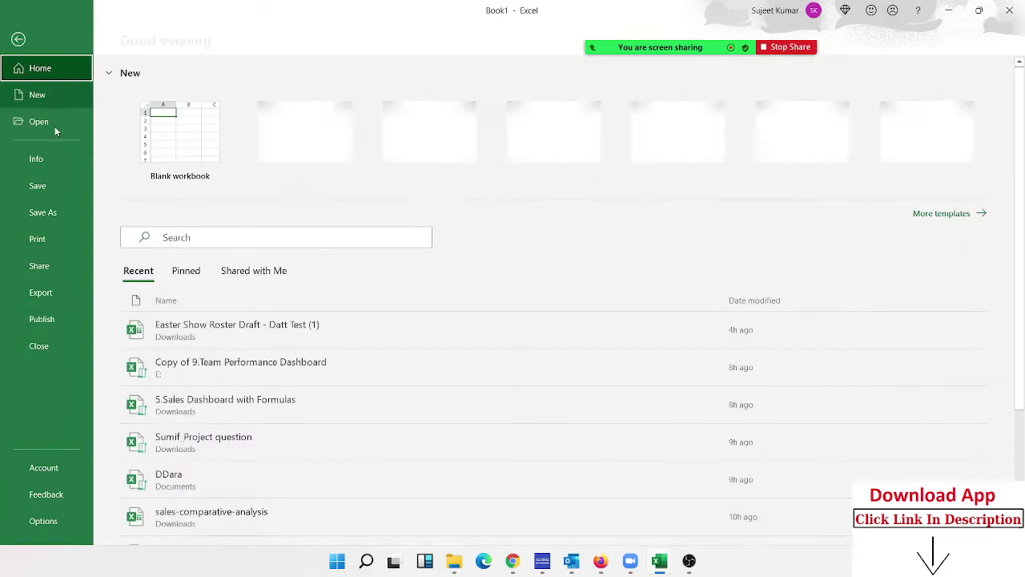
{"action": "left_click", "coordinate": [67, 221]}
{"action": "left_click", "coordinate": [163, 274]}
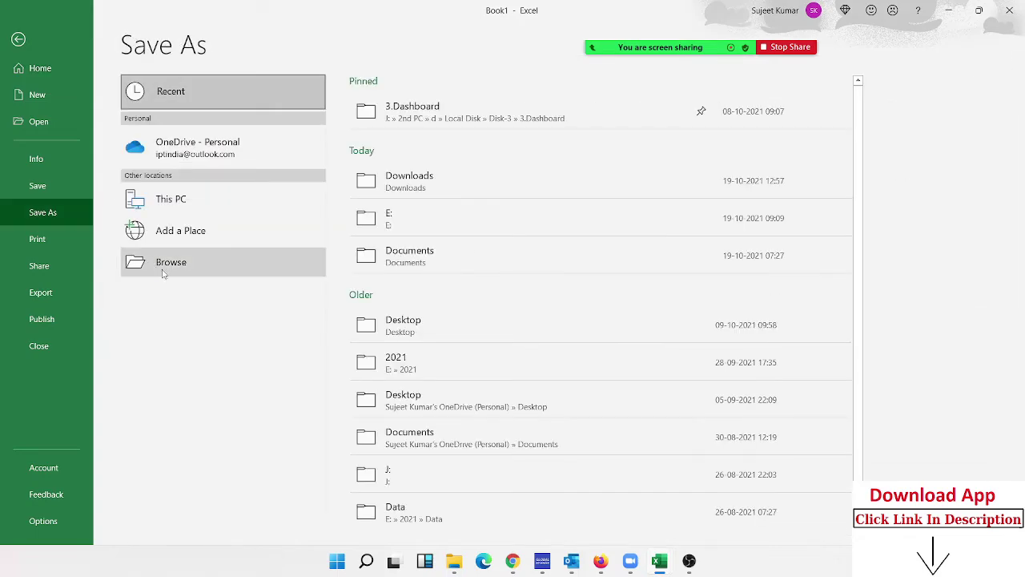
{"action": "left_click", "coordinate": [160, 141]}
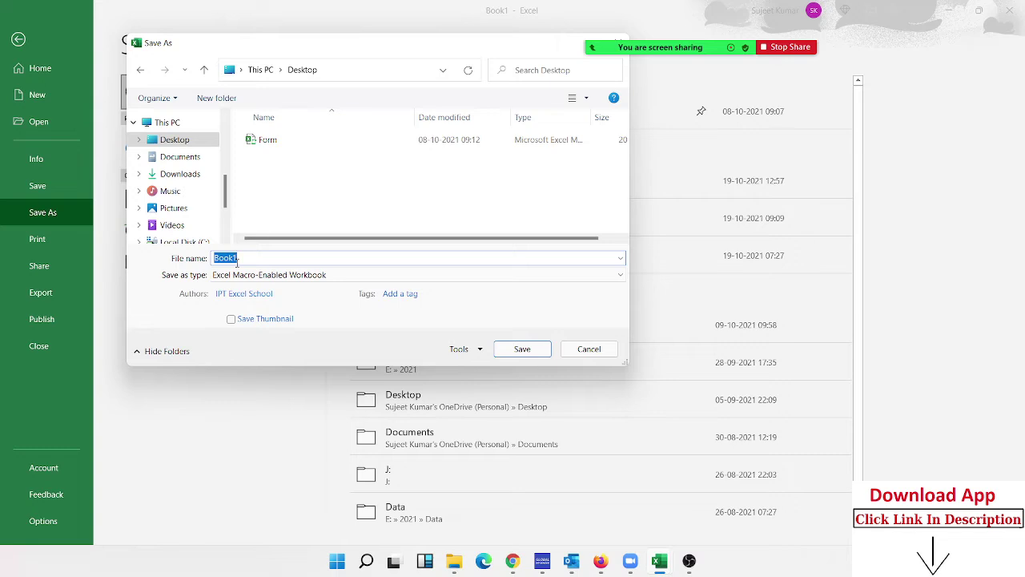
{"action": "type", "text": "form"}
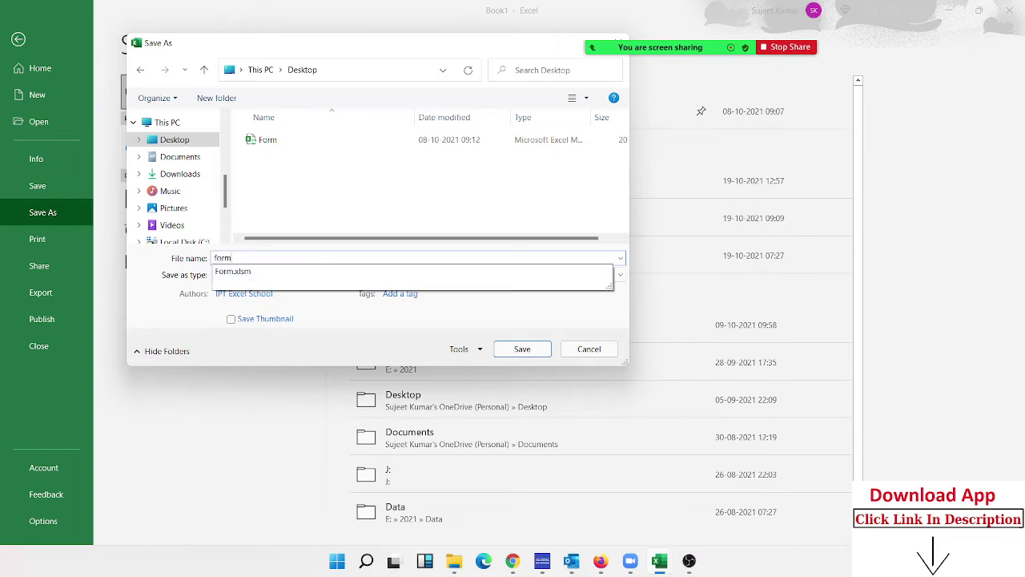
{"action": "type", "text": "1"}
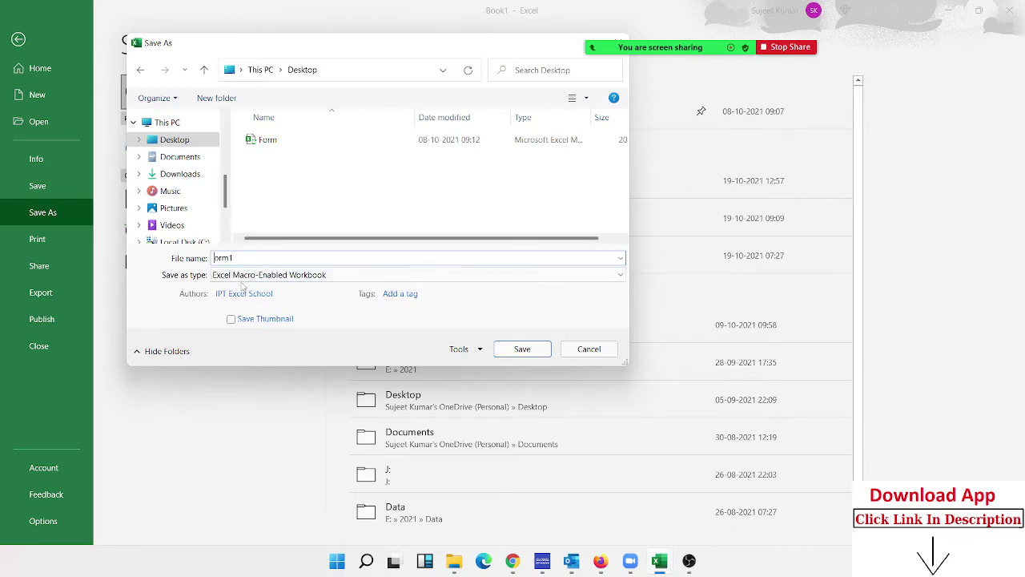
{"action": "left_click", "coordinate": [218, 257]}
{"action": "key", "text": "BackSpace"}
{"action": "type", "text": "F"}
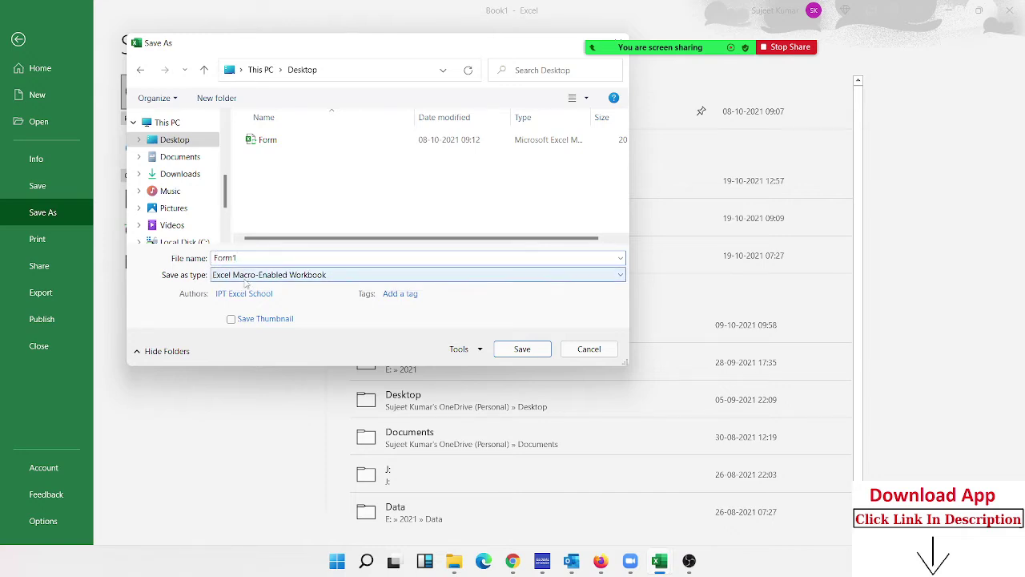
{"action": "left_click", "coordinate": [535, 353]}
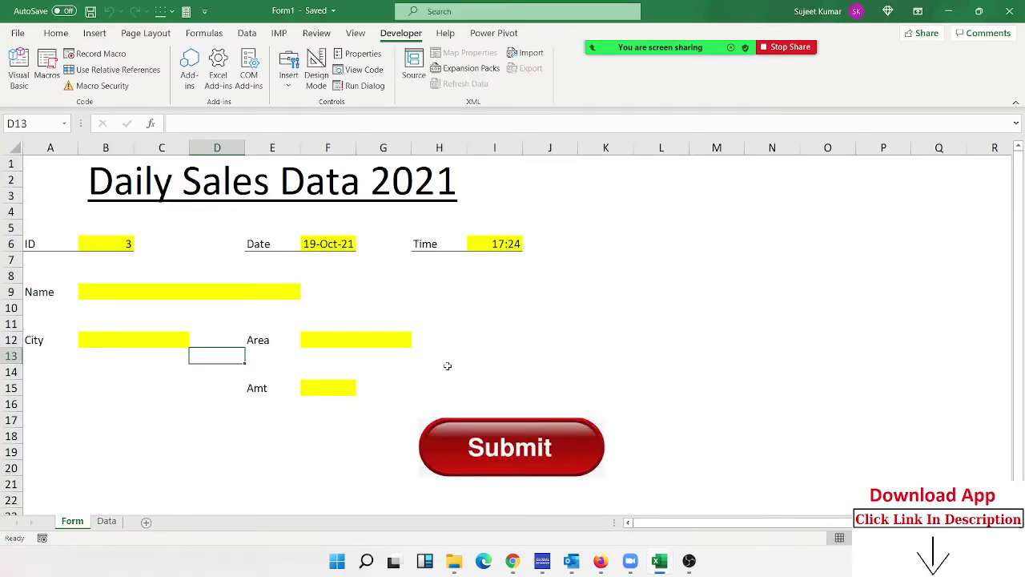
Move the Data sheet, with its two logged records, into a new workbook, Book2.
{"action": "left_click", "coordinate": [106, 522]}
{"action": "right_click", "coordinate": [104, 522]}
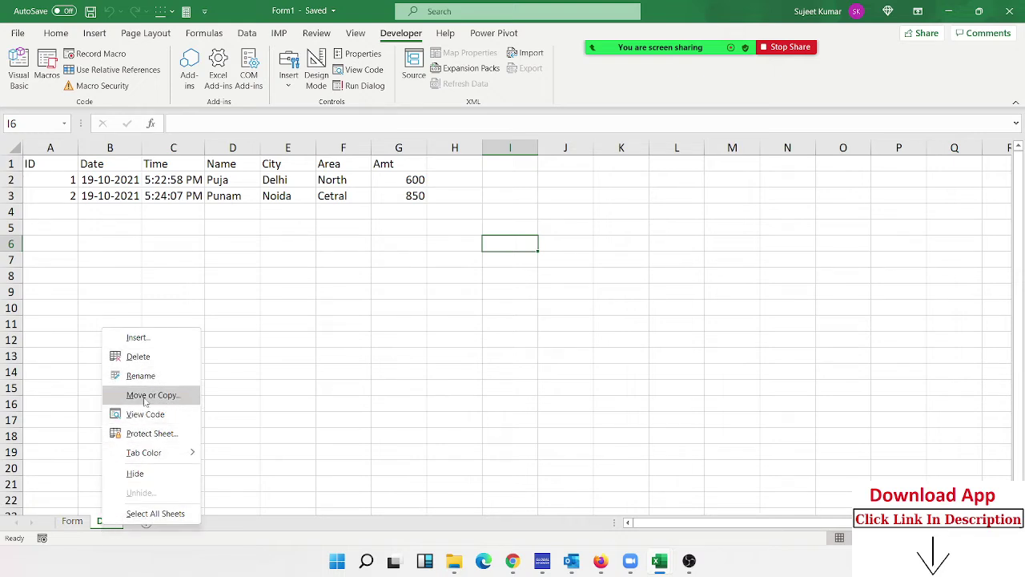
{"action": "left_click", "coordinate": [145, 395]}
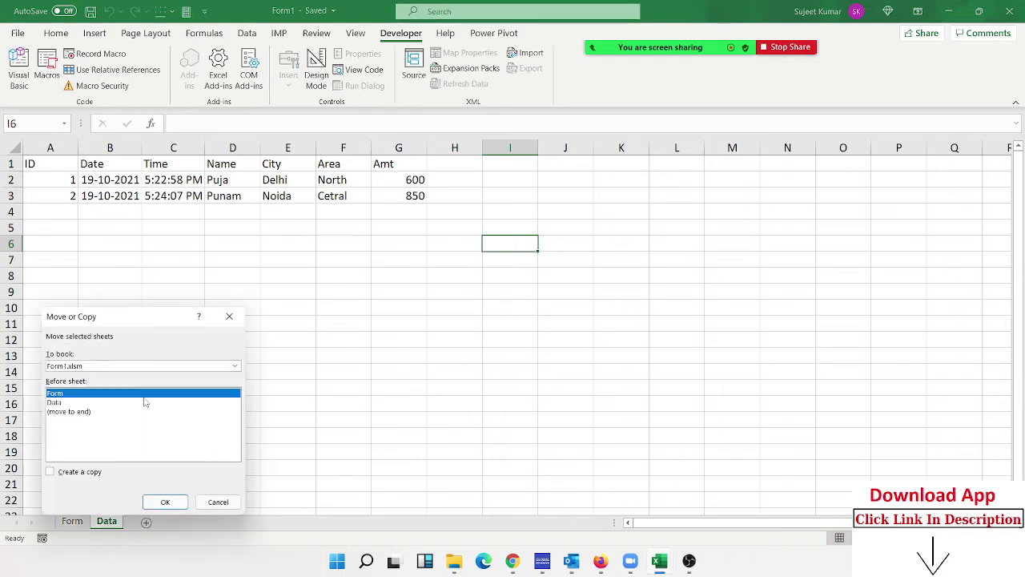
{"action": "left_click", "coordinate": [94, 367]}
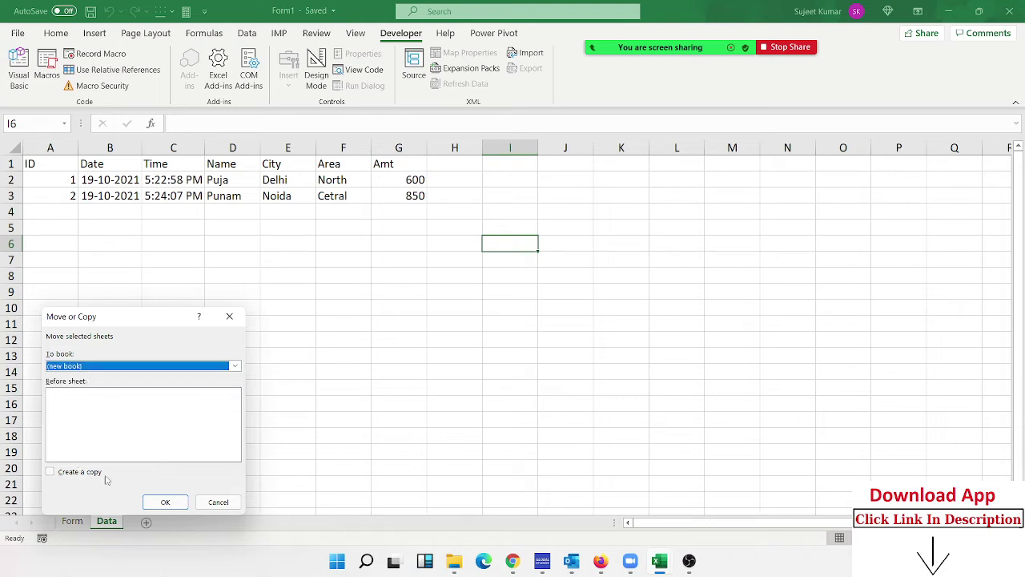
{"action": "left_click", "coordinate": [158, 505]}
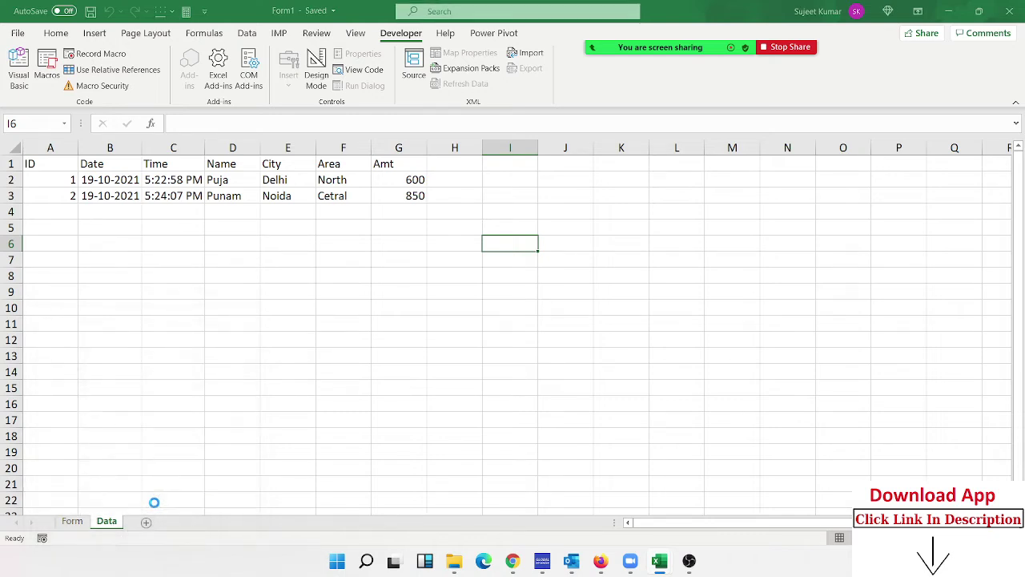
Start saving Book2 with file name Data and drive E: as the location.
{"action": "left_click", "coordinate": [90, 11]}
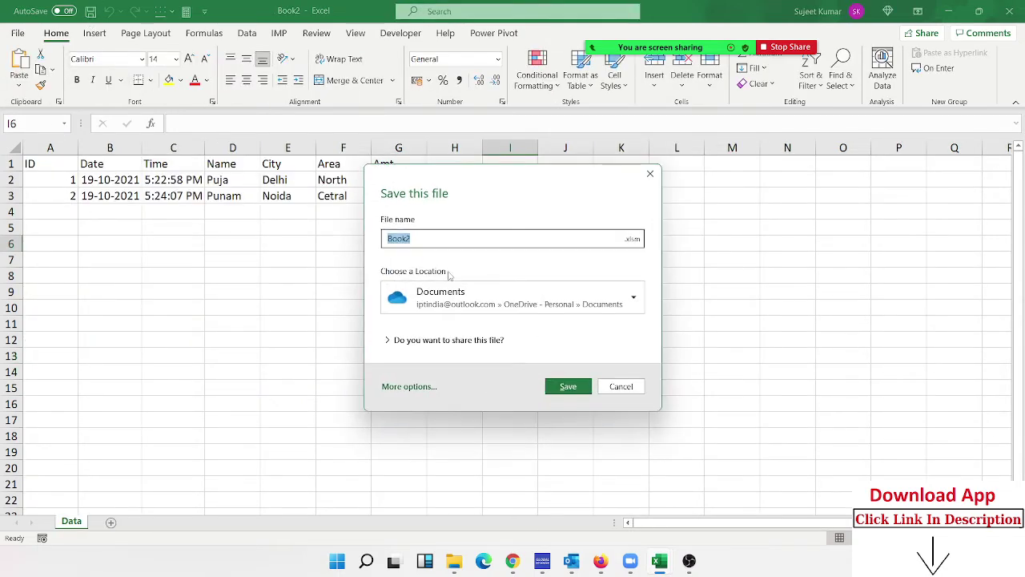
{"action": "type", "text": "Data"}
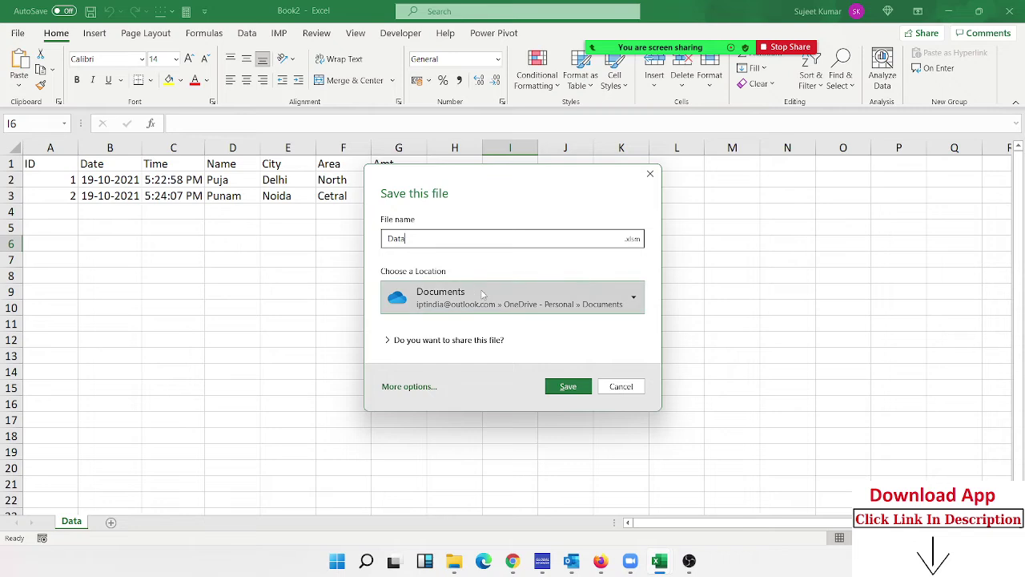
{"action": "left_click", "coordinate": [482, 311]}
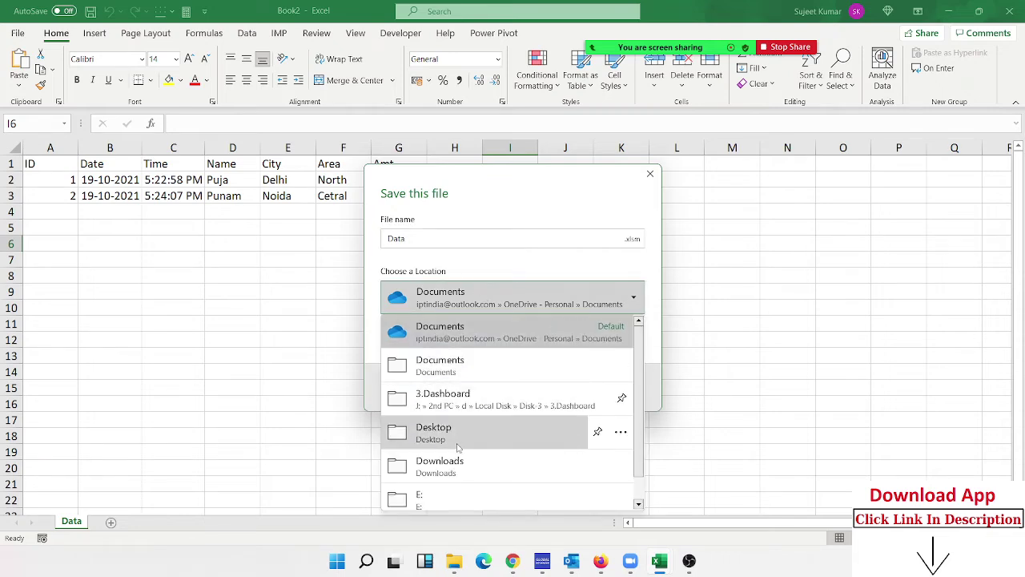
{"action": "scroll", "coordinate": [453, 471], "scroll_direction": "down", "scroll_amount": 1}
{"action": "left_click", "coordinate": [450, 473]}
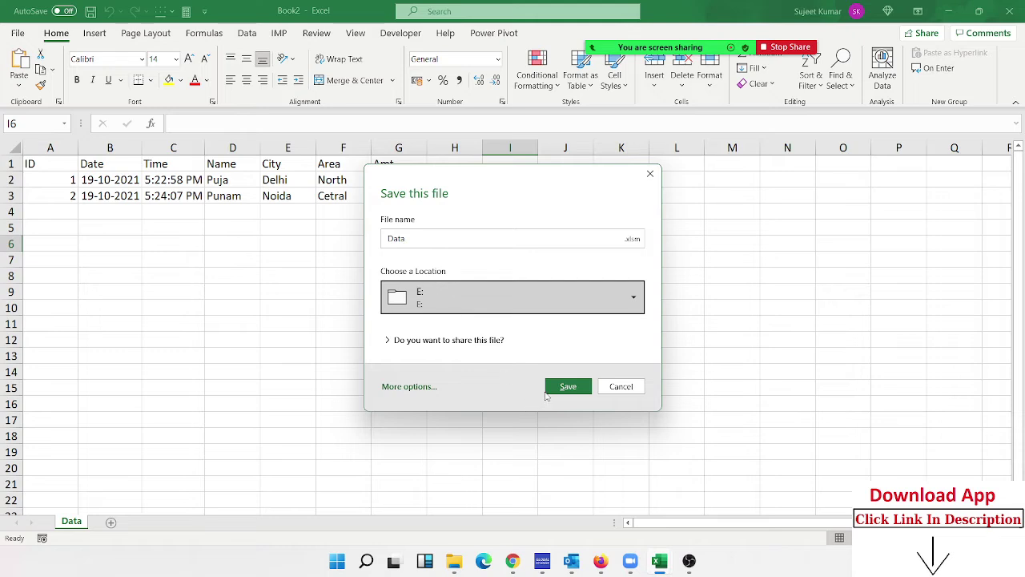
{"action": "left_click", "coordinate": [627, 303]}
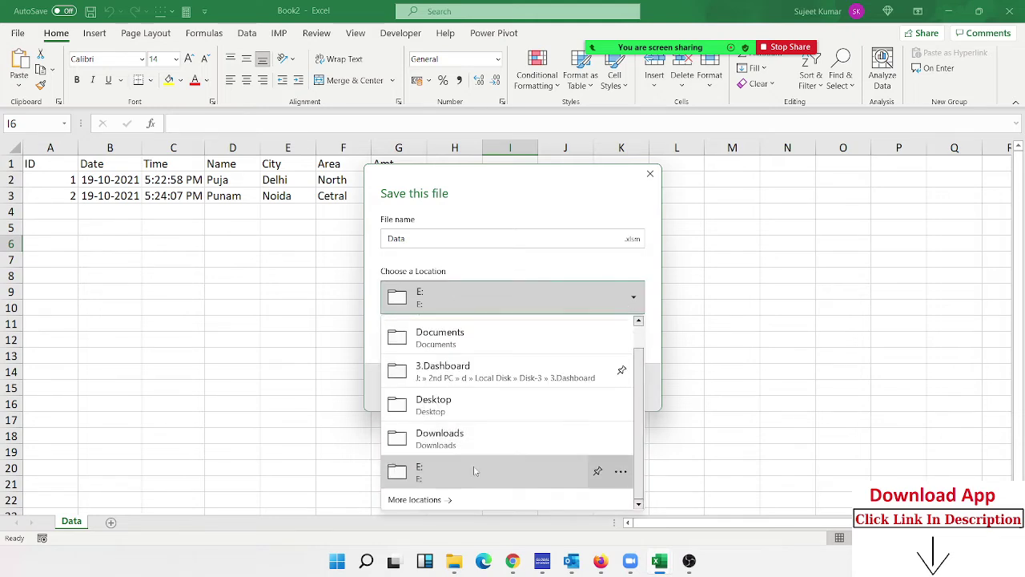
{"action": "left_click", "coordinate": [409, 472]}
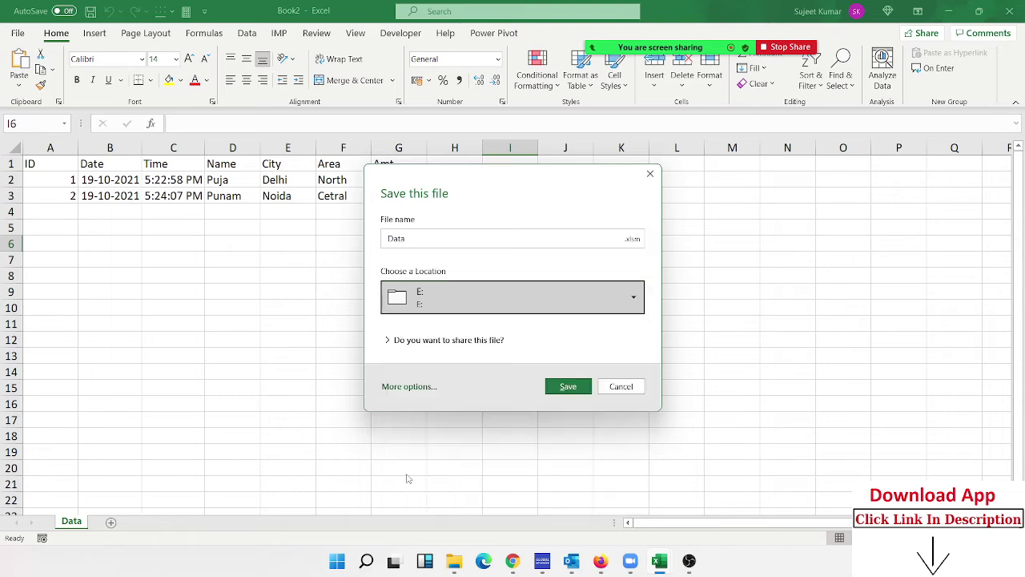
{"action": "left_click", "coordinate": [409, 387]}
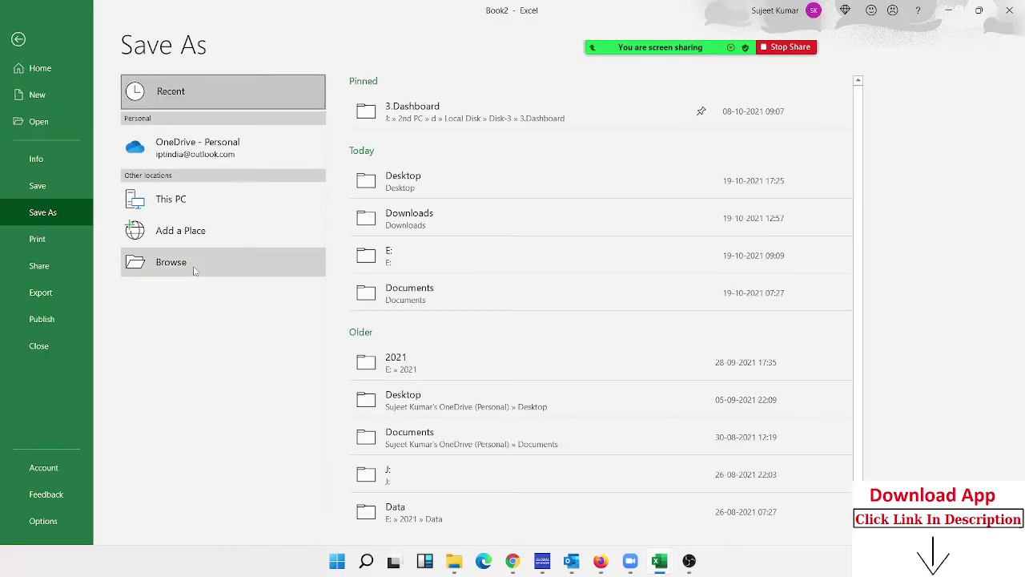
In the Save As folder browser, navigate into Local Disk (E:) and the 2021 folder.
{"action": "left_click", "coordinate": [194, 271]}
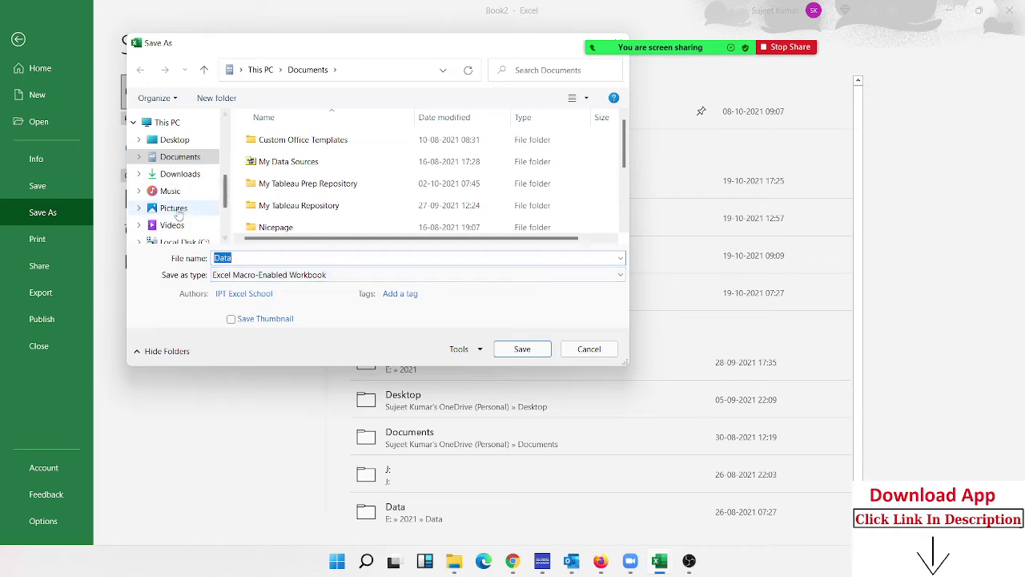
{"action": "scroll", "coordinate": [180, 217], "scroll_direction": "down", "scroll_amount": 2}
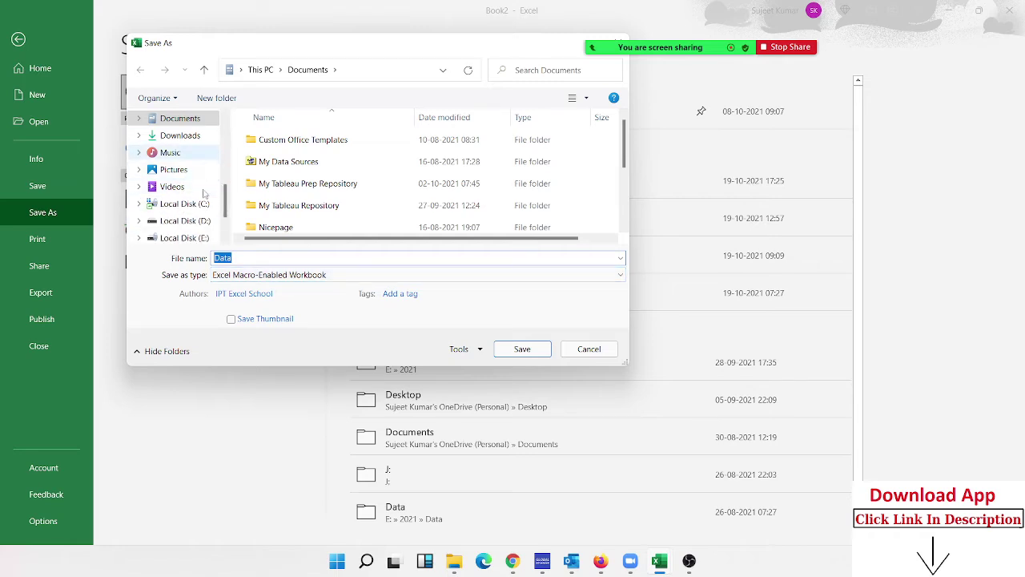
{"action": "left_click", "coordinate": [204, 239]}
{"action": "left_click", "coordinate": [284, 162]}
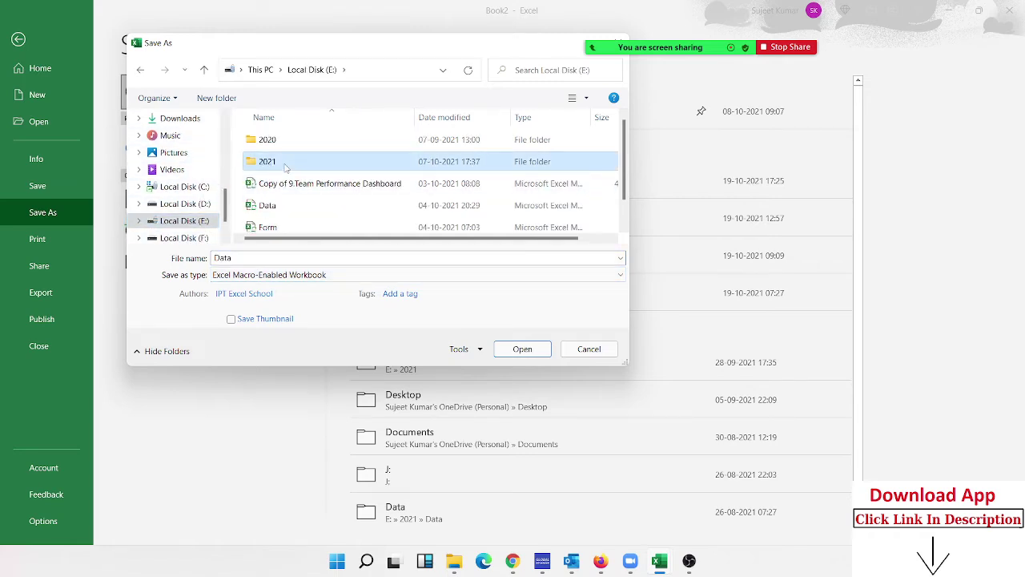
{"action": "double_click", "coordinate": [284, 166]}
{"action": "left_click", "coordinate": [292, 205]}
{"action": "scroll", "coordinate": [292, 205], "scroll_direction": "down", "scroll_amount": 1}
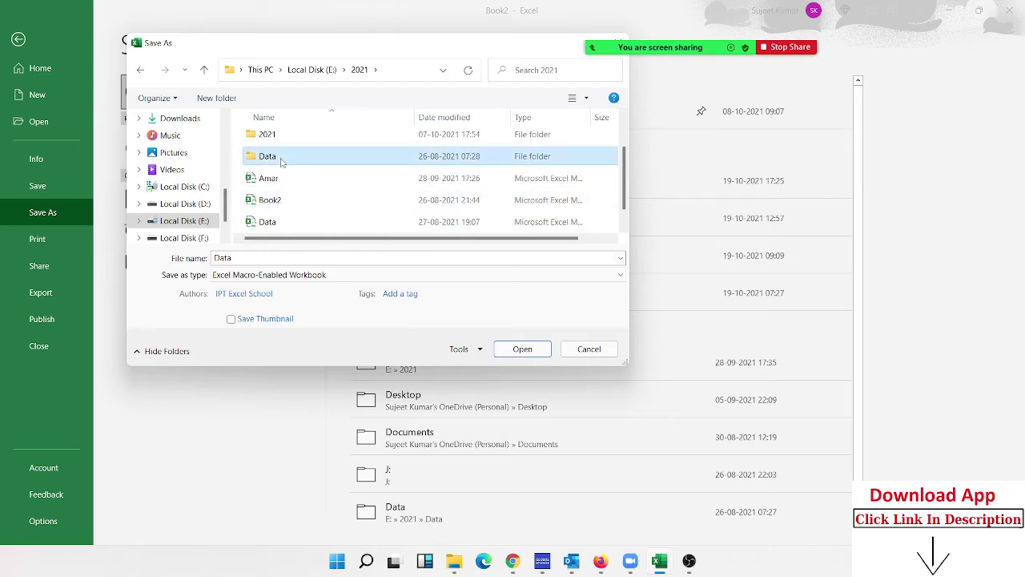
{"action": "double_click", "coordinate": [281, 158]}
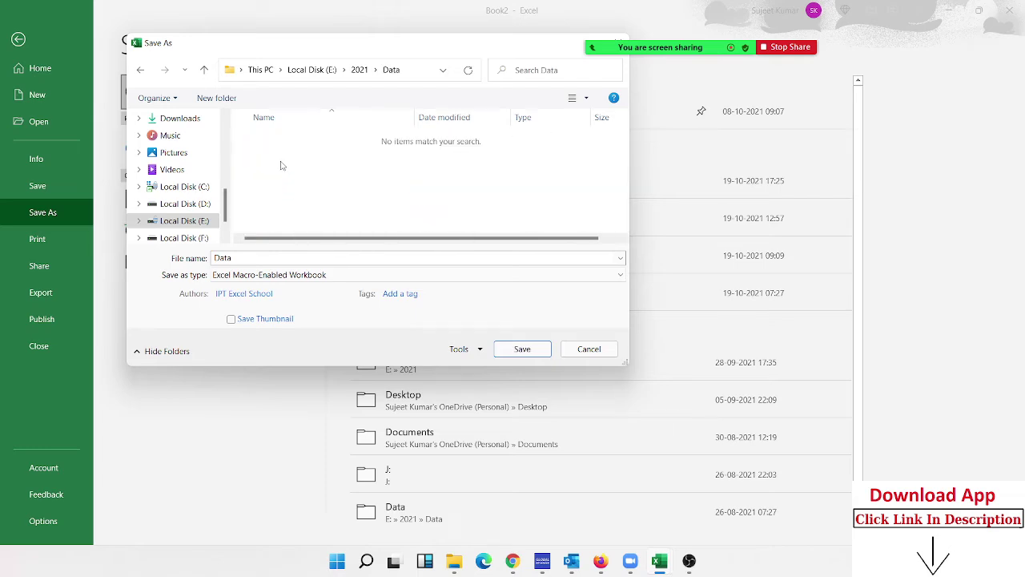
Set the save type to Excel Workbook and open folder 9 under 2021.
{"action": "left_click", "coordinate": [280, 274]}
{"action": "left_click", "coordinate": [265, 7]}
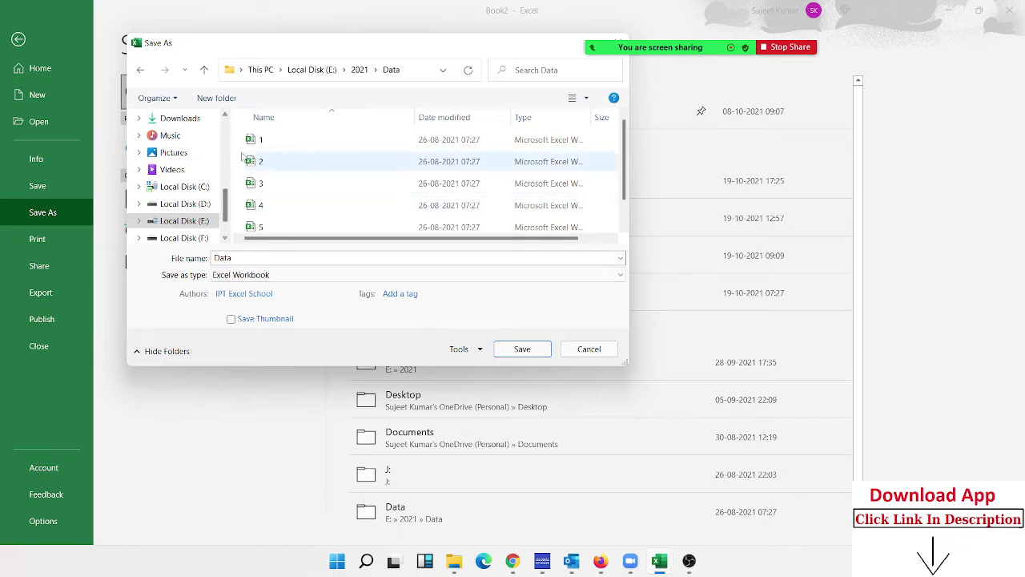
{"action": "left_click", "coordinate": [359, 69]}
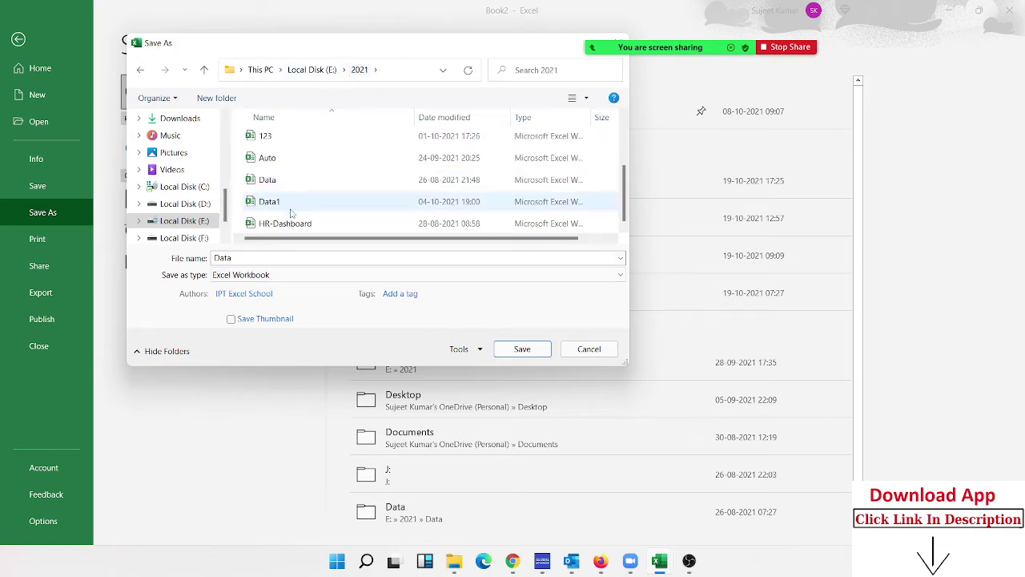
{"action": "scroll", "coordinate": [291, 212], "scroll_direction": "up", "scroll_amount": 3}
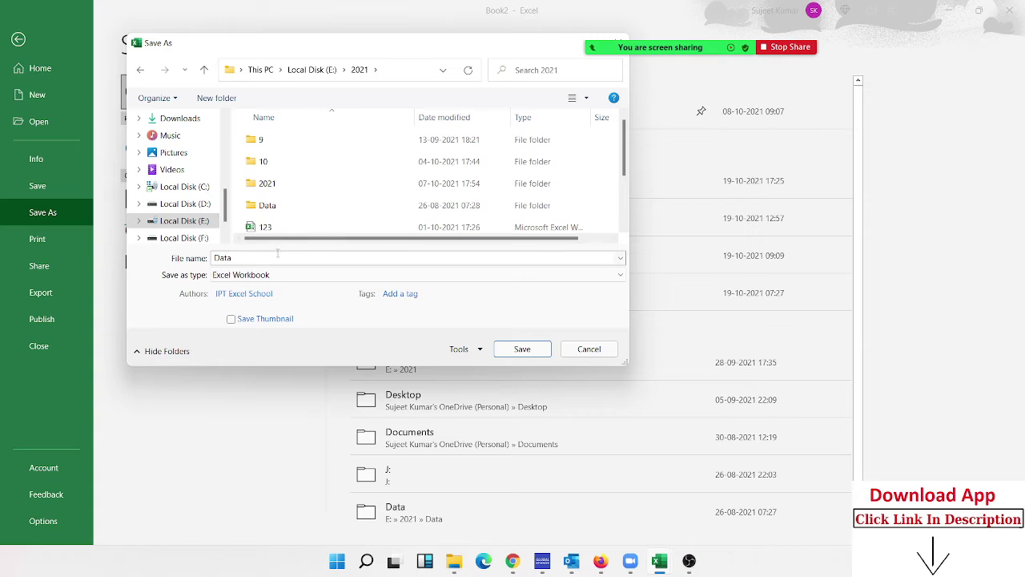
{"action": "scroll", "coordinate": [271, 205], "scroll_direction": "down", "scroll_amount": 2}
{"action": "scroll", "coordinate": [280, 207], "scroll_direction": "up", "scroll_amount": 2}
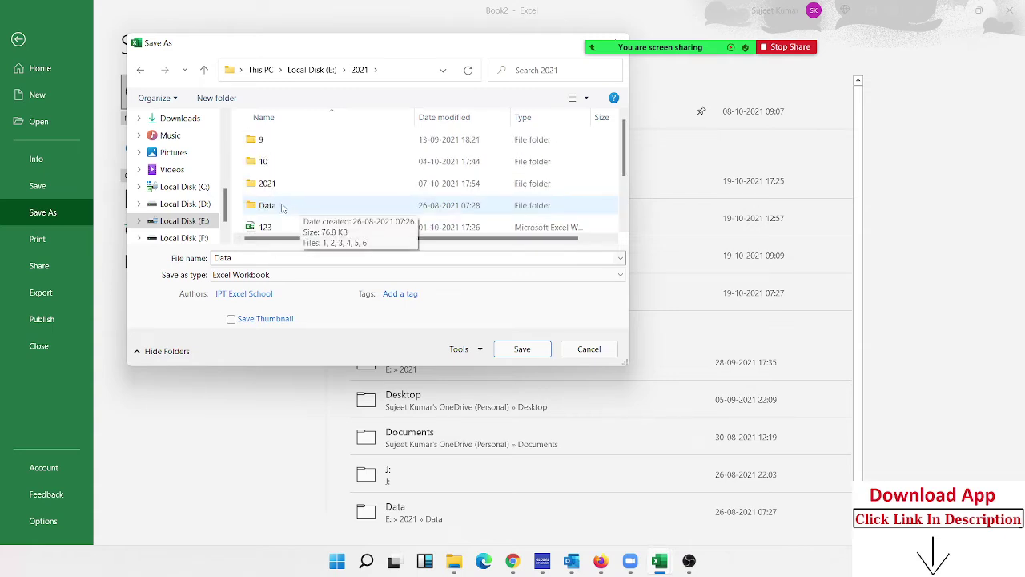
{"action": "double_click", "coordinate": [261, 141]}
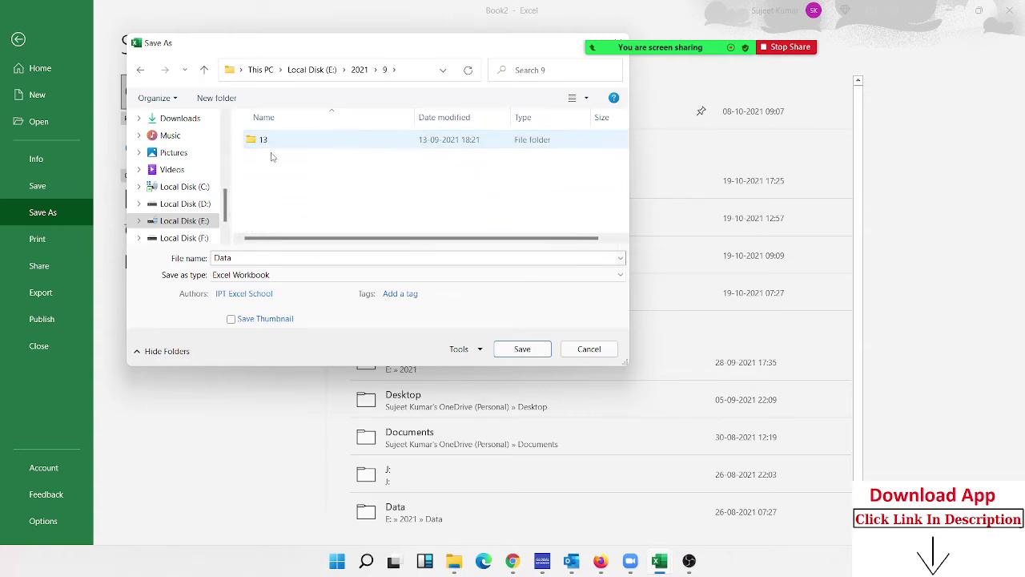
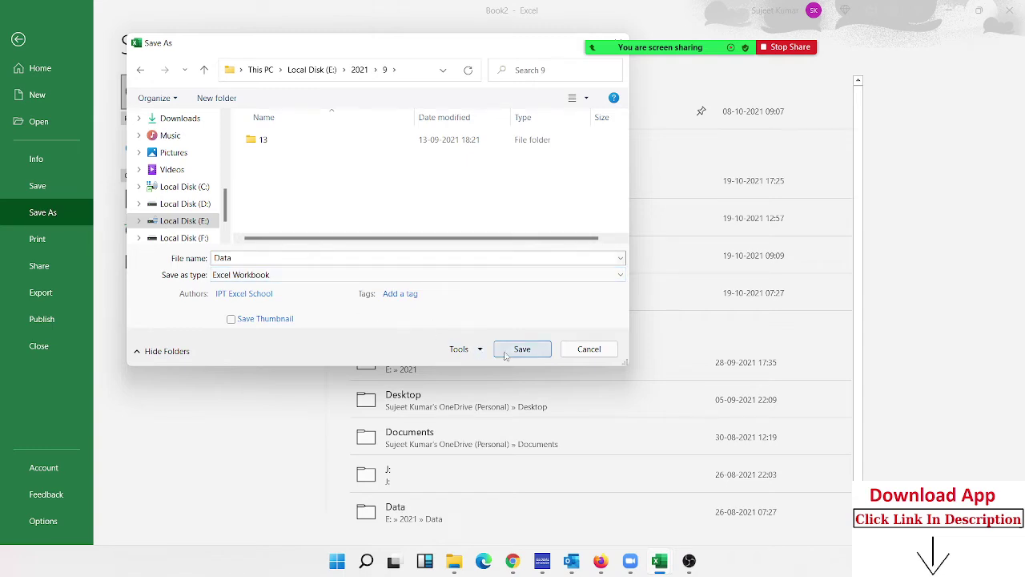
Save the workbook as Data, an Excel Workbook, in the E:\2021\9 folder.
{"action": "left_click", "coordinate": [406, 72]}
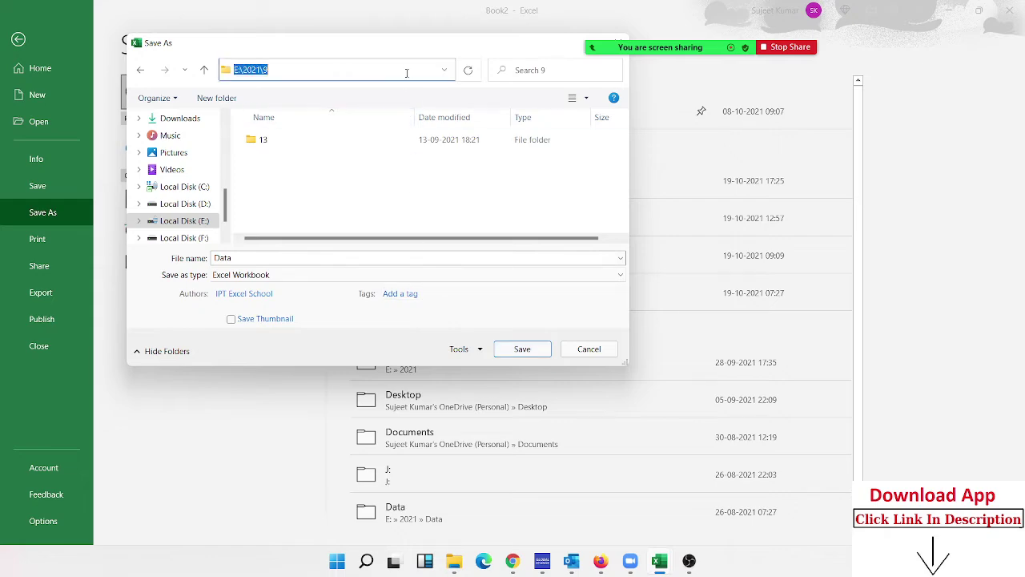
{"action": "left_click", "coordinate": [513, 354]}
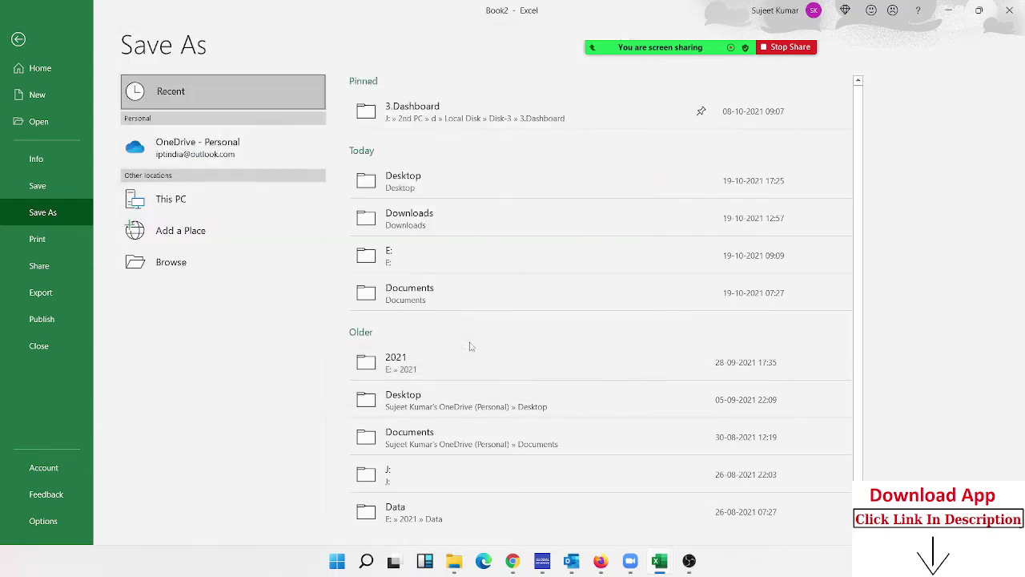
Close Data and show Form1's send macro in a maximized Visual Basic editor.
{"action": "left_click", "coordinate": [1009, 12]}
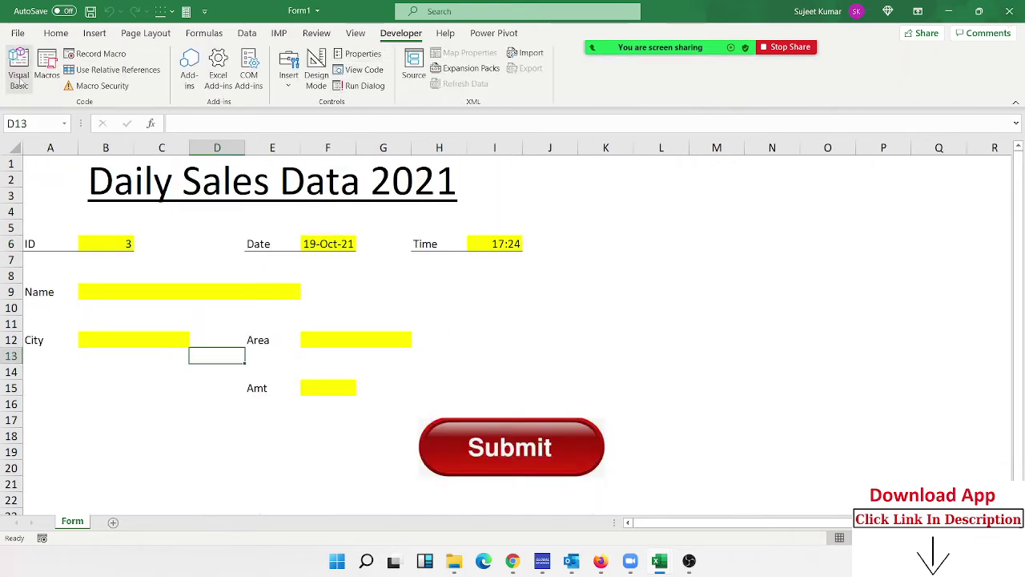
{"action": "left_click", "coordinate": [17, 78]}
{"action": "mouse_move", "coordinate": [335, 10]}
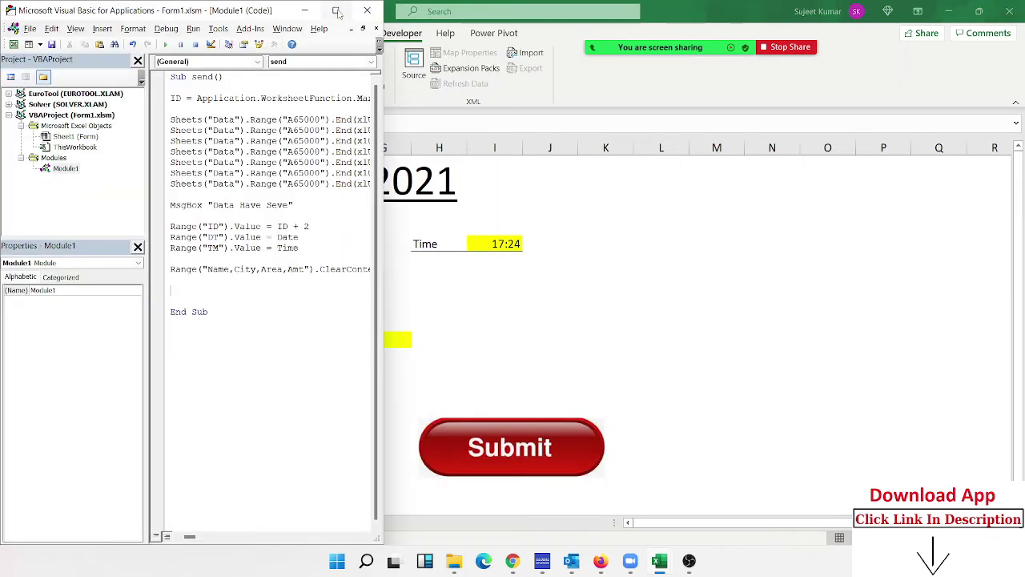
{"action": "left_click", "coordinate": [690, 306]}
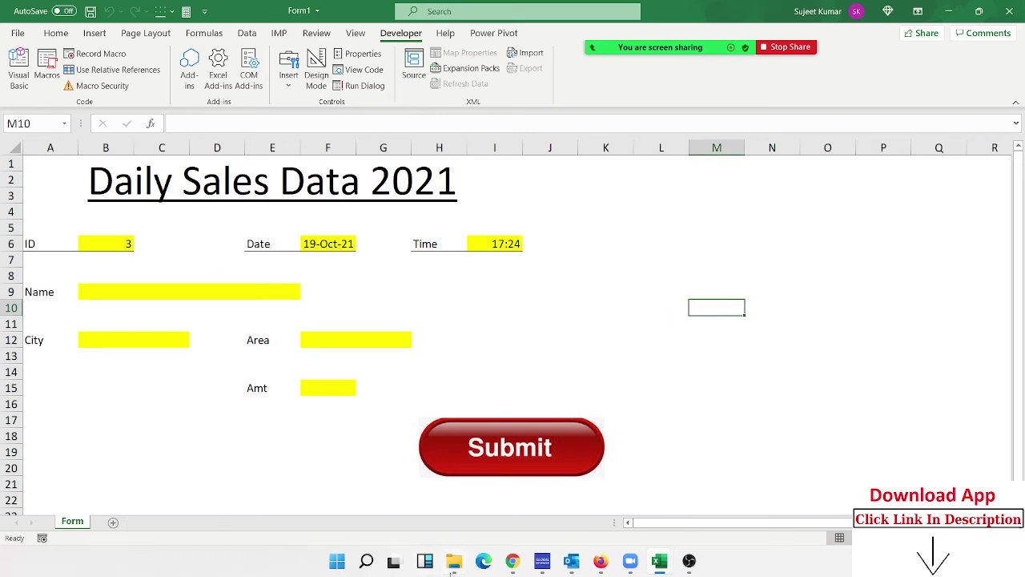
{"action": "mouse_move", "coordinate": [454, 560]}
{"action": "mouse_move", "coordinate": [541, 561]}
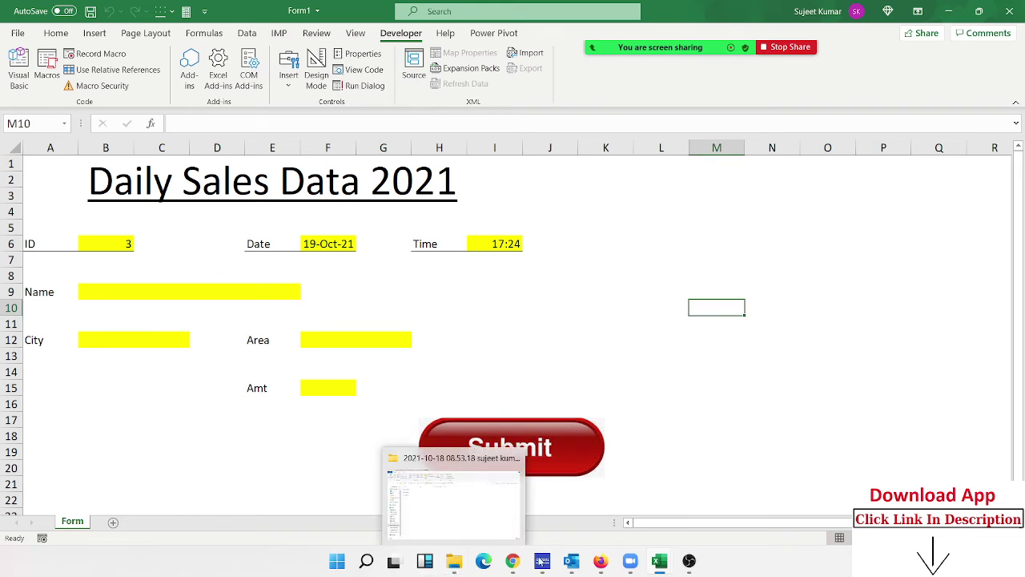
{"action": "left_click", "coordinate": [718, 524]}
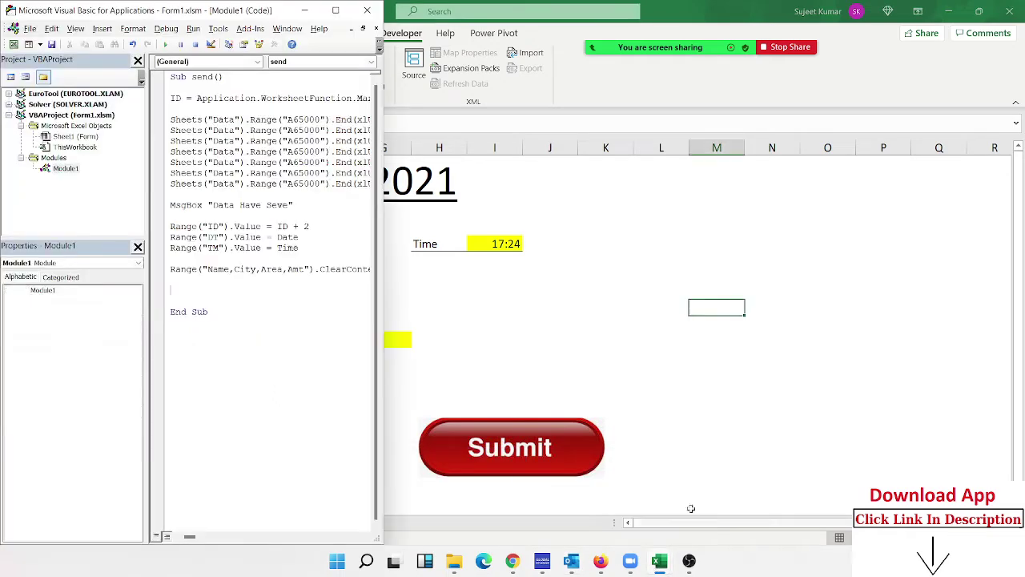
{"action": "left_click", "coordinate": [336, 11]}
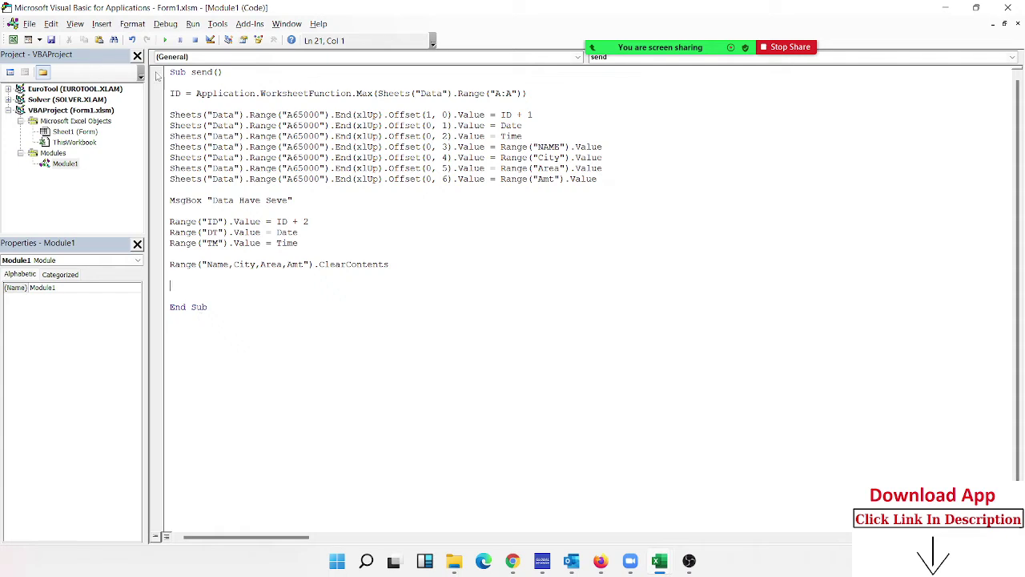
Insert Workbooks.Open "E:\2021\9\Data.xlsx" above the ID line and prefix its Sheets("Data") with Workbooks("Data.xlsx").
{"action": "left_click", "coordinate": [192, 93]}
{"action": "key", "text": "Home"}
{"action": "key", "text": "Return"}
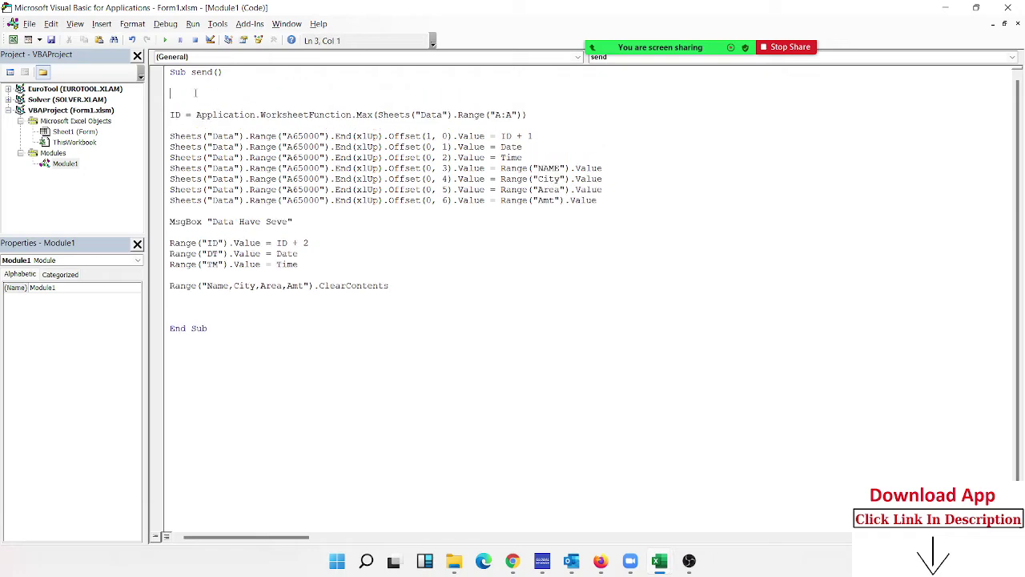
{"action": "type", "text": "rk"}
{"action": "type", "text": "bokk"}
{"action": "key", "text": "BackSpace"}
{"action": "type", "text": "oks"}
{"action": "type", "text": ".op"}
{"action": "key", "text": "Tab"}
{"action": "type", "text": "\"E:\\2021\\9"}
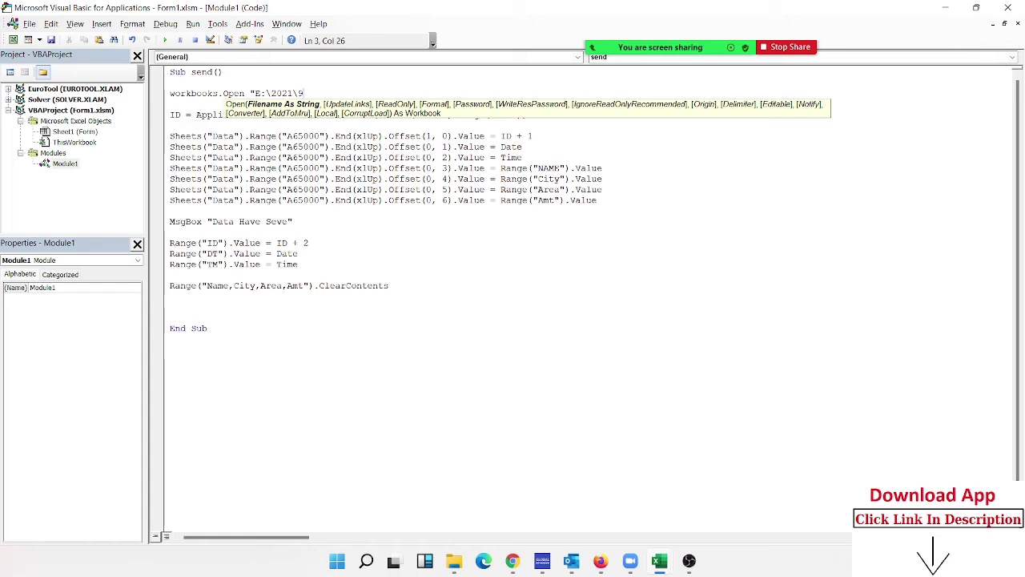
{"action": "type", "text": "\\"}
{"action": "type", "text": "Data"}
{"action": "key", "text": "BackSpace"}
{"action": "key", "text": "BackSpace"}
{"action": "type", "text": "xlsx"}
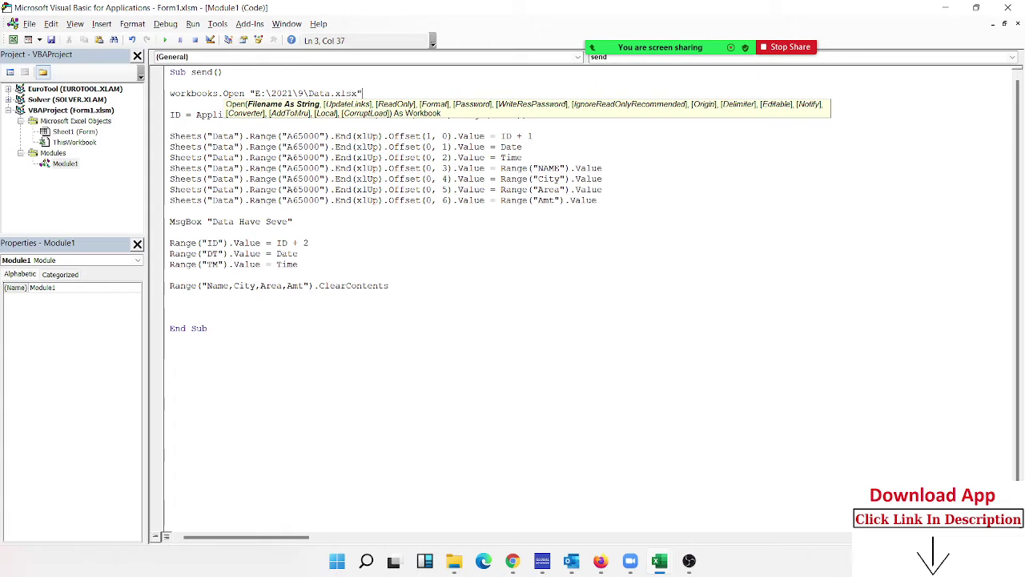
{"action": "key", "text": "Down"}
{"action": "key", "text": "Down"}
{"action": "key", "text": "Down"}
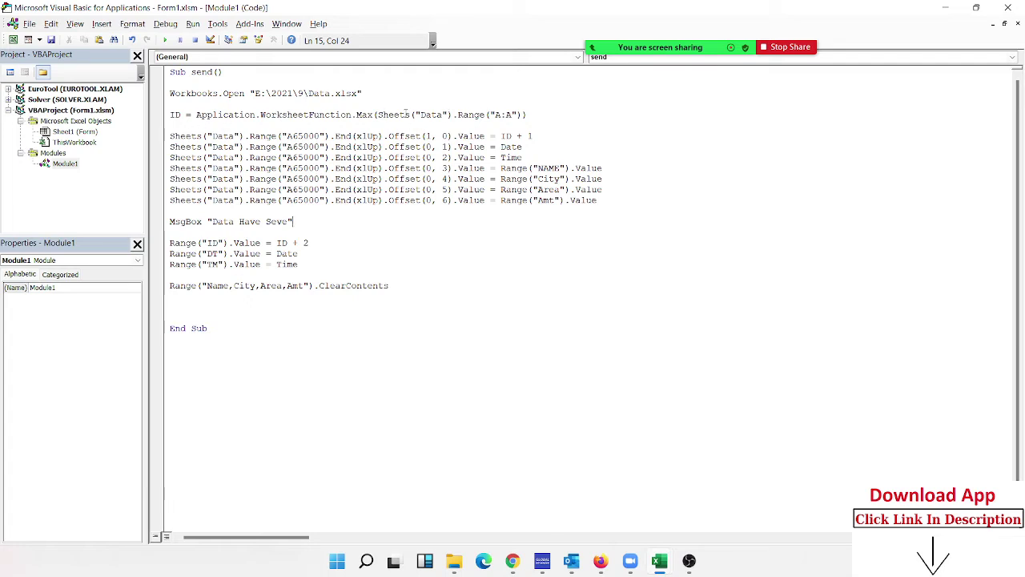
{"action": "left_click", "coordinate": [377, 114]}
{"action": "type", "text": "work"}
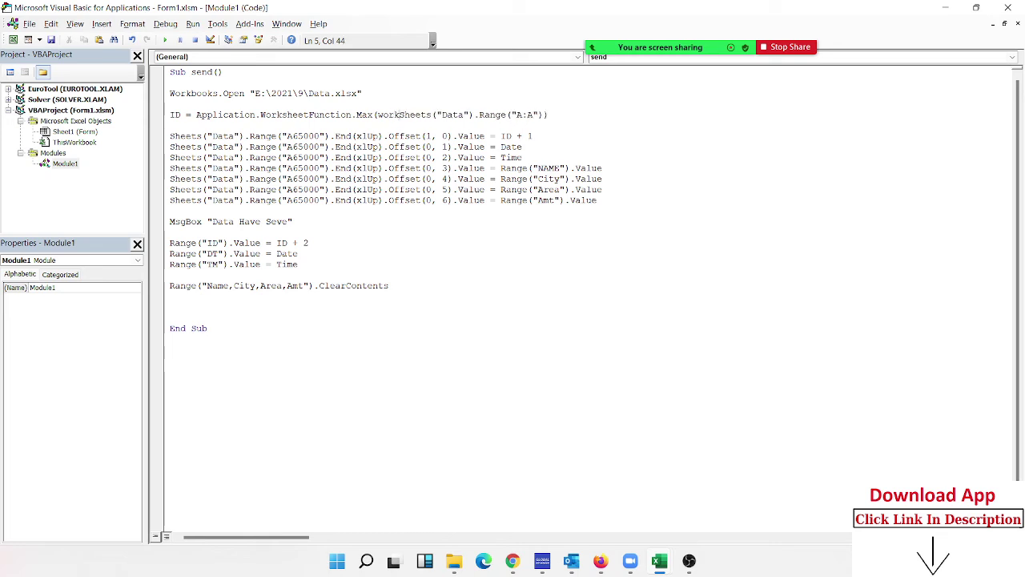
{"action": "type", "text": "books"}
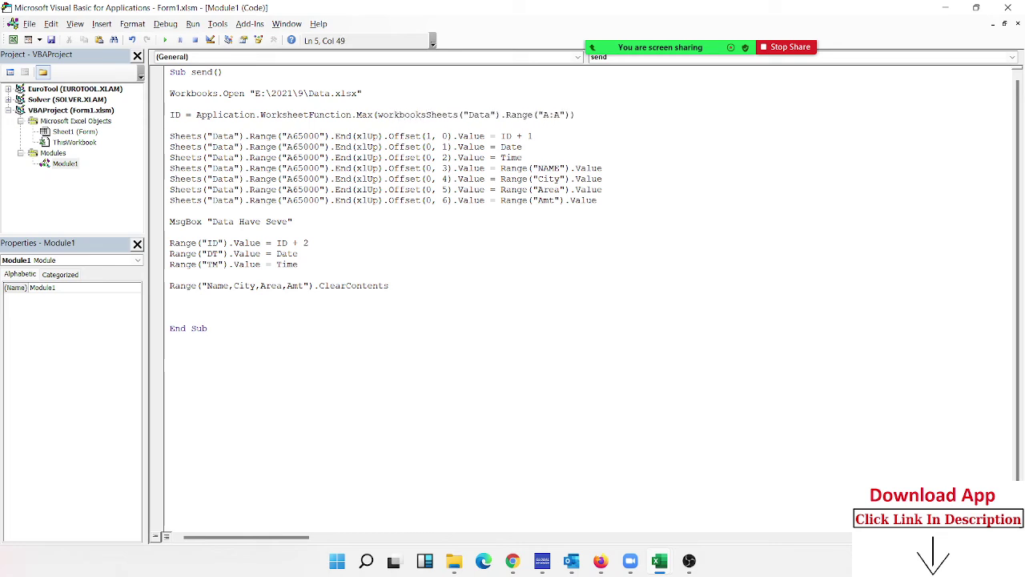
{"action": "type", "text": "(\"Data"}
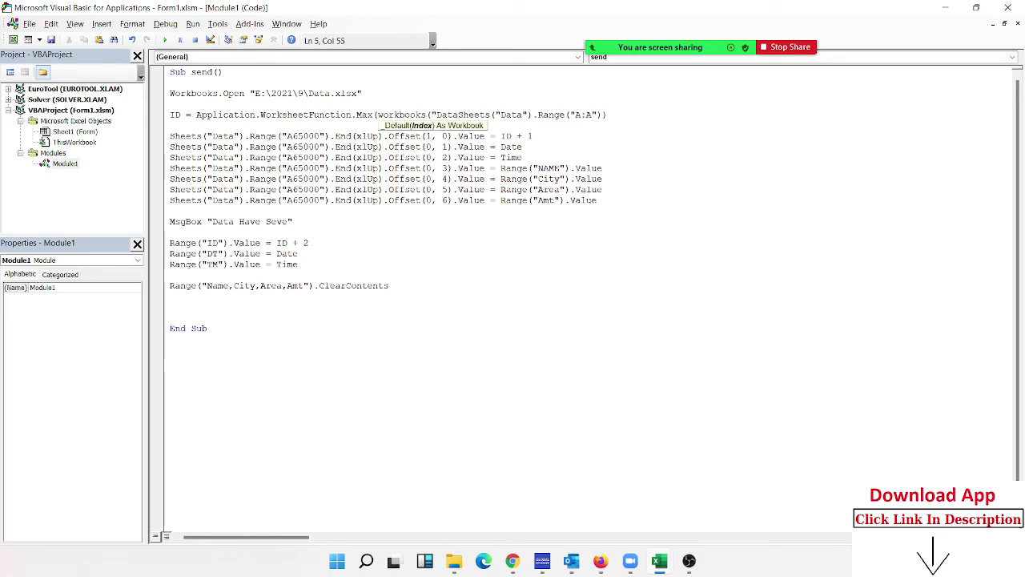
{"action": "type", "text": ".xlsx"}
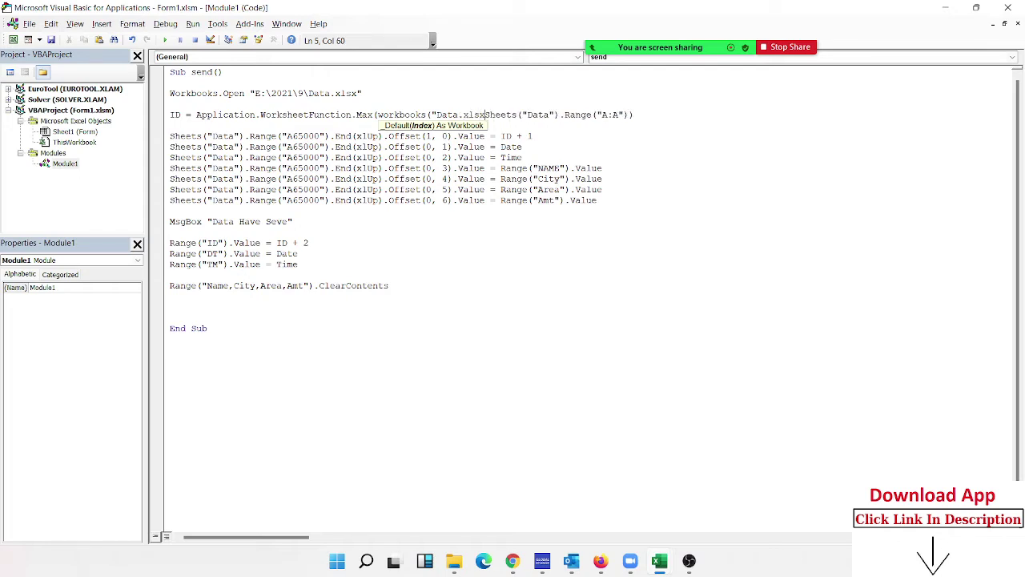
{"action": "type", "text": "\")."}
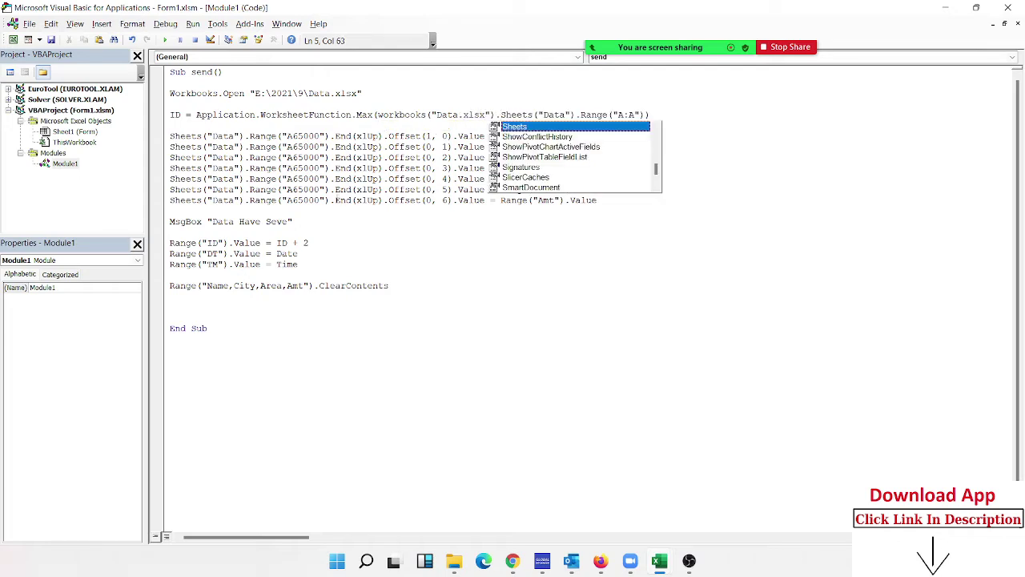
Copy the Workbooks("Data.xlsx"). prefix and paste it before Sheets("Data") on all seven write lines.
{"action": "left_click", "coordinate": [464, 220]}
{"action": "left_click", "coordinate": [497, 115]}
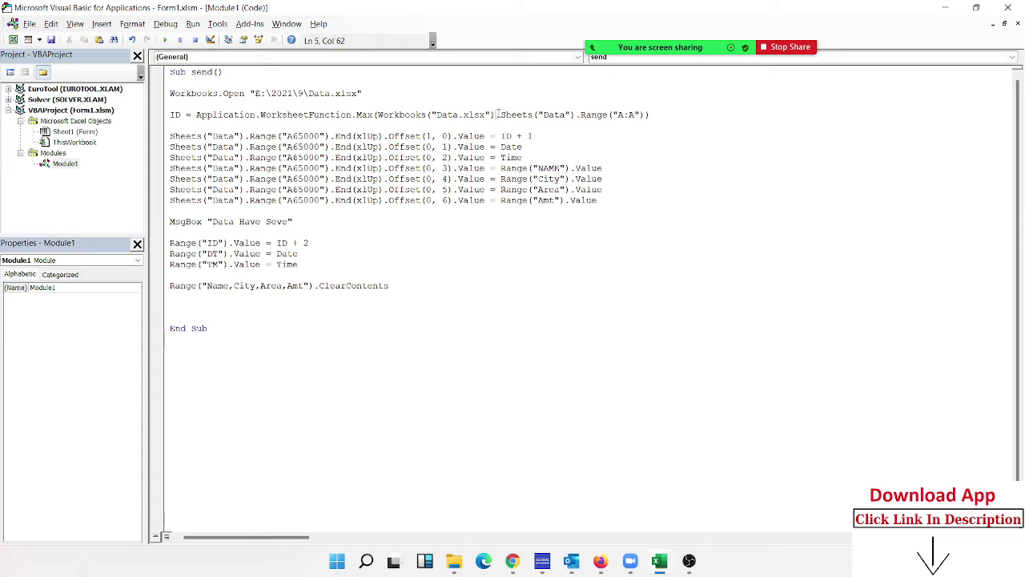
{"action": "left_click_drag", "start_coordinate": [499, 114], "coordinate": [377, 114]}
{"action": "key", "text": "ctrl+c"}
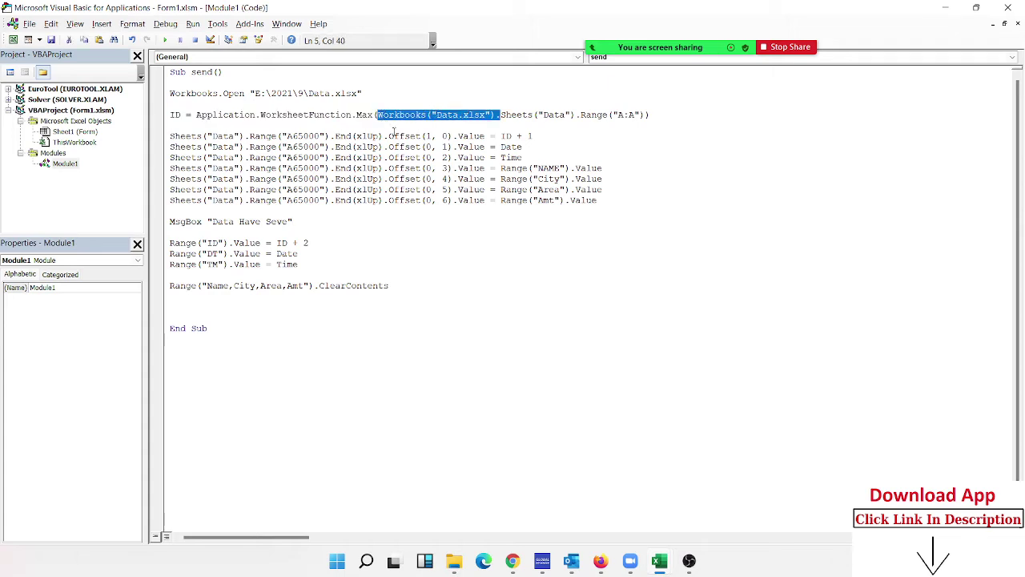
{"action": "left_click", "coordinate": [171, 137]}
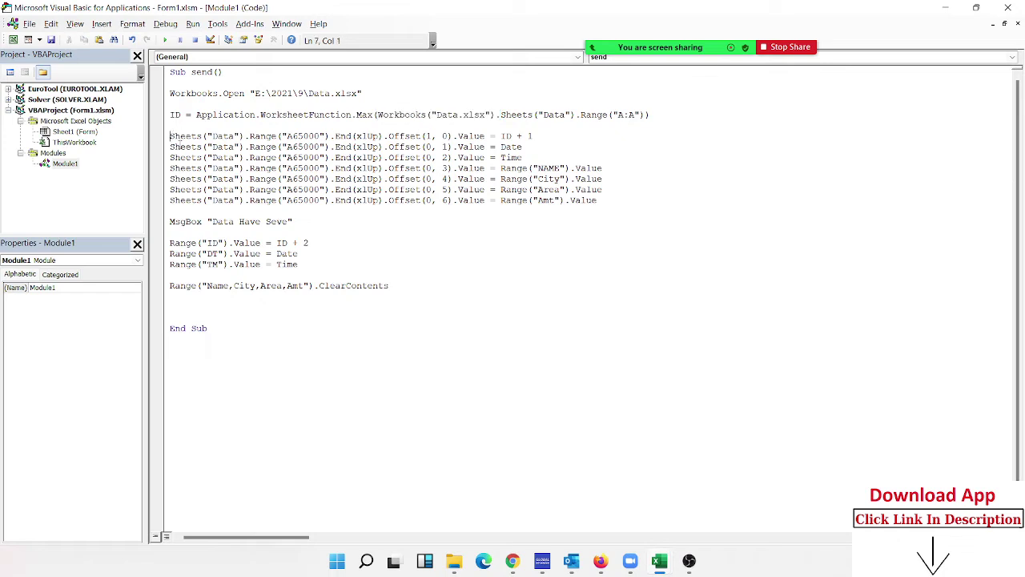
{"action": "key", "text": "ctrl+v"}
{"action": "left_click", "coordinate": [170, 146]}
{"action": "key", "text": "ctrl+v"}
{"action": "left_click", "coordinate": [170, 157]}
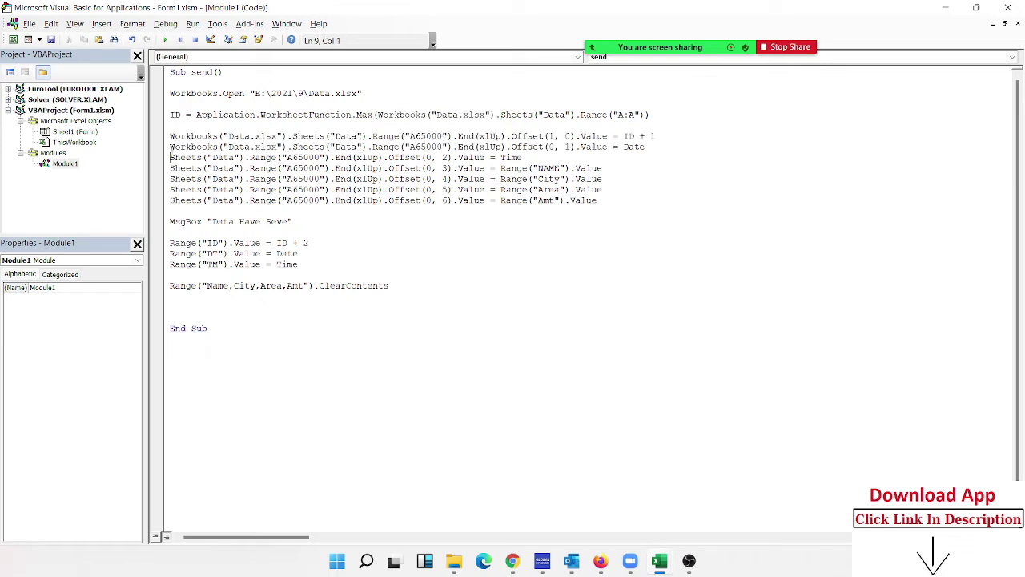
{"action": "key", "text": "ctrl+v"}
{"action": "left_click", "coordinate": [170, 168]}
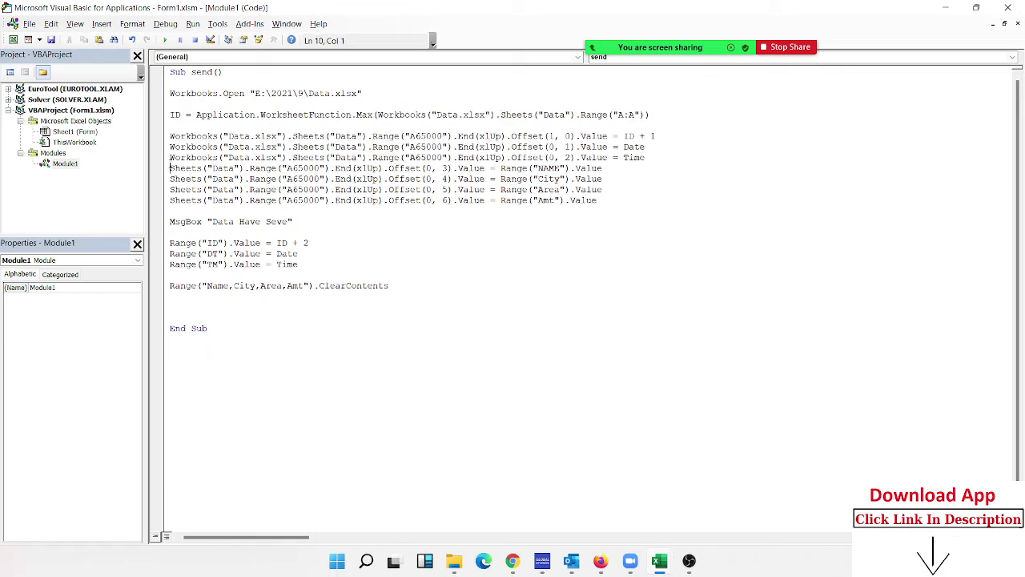
{"action": "key", "text": "ctrl+v"}
{"action": "left_click", "coordinate": [170, 179]}
{"action": "key", "text": "ctrl+v"}
{"action": "left_click", "coordinate": [171, 189]}
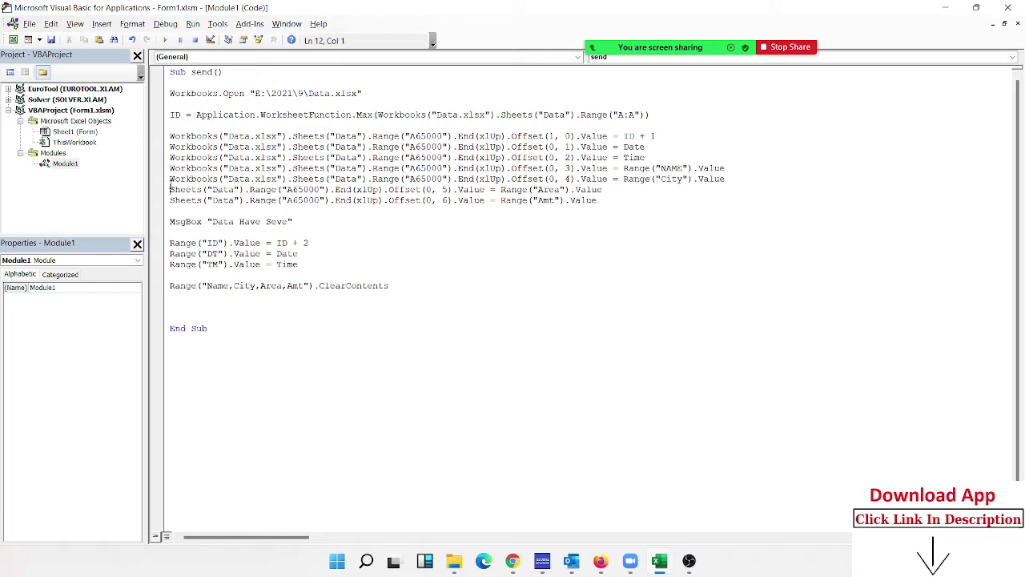
{"action": "key", "text": "ctrl+v"}
{"action": "left_click", "coordinate": [171, 200]}
{"action": "key", "text": "ctrl+v"}
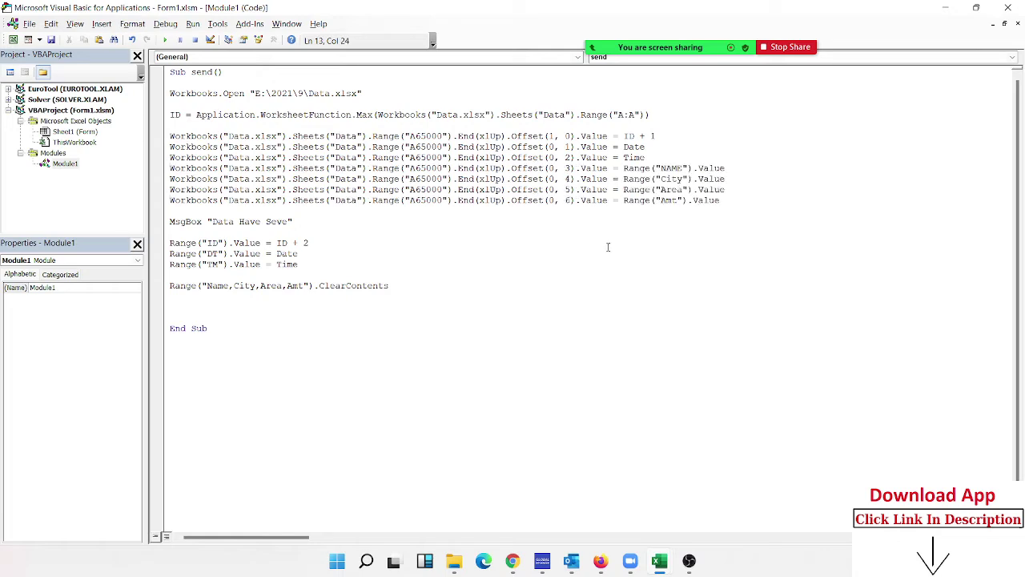
{"action": "left_click", "coordinate": [623, 168]}
Prefix Range("NAME") with Workbooks("Form1.xlsx").Sheets("Form").
{"action": "type", "text": "shee"}
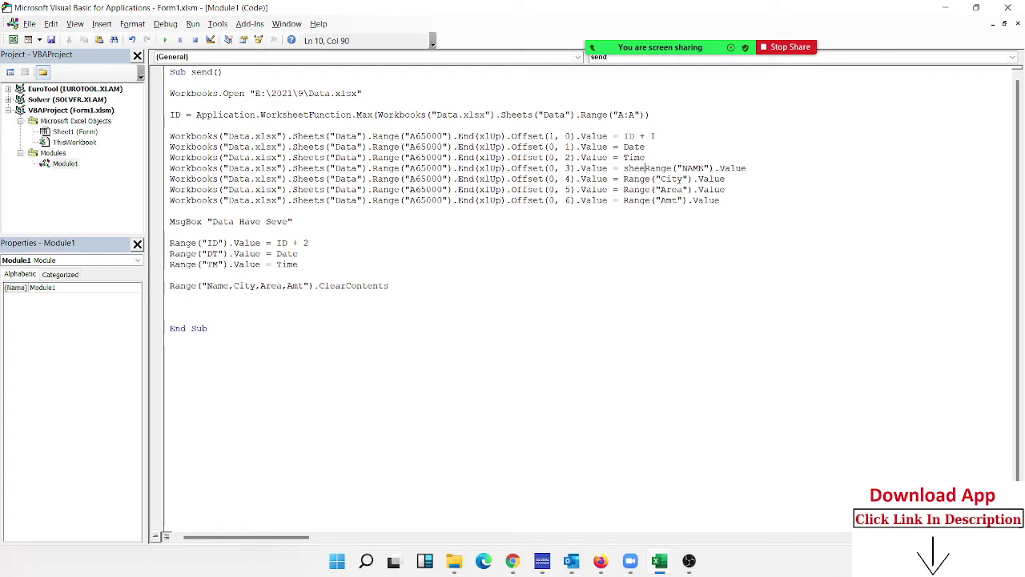
{"action": "key", "text": "BackSpace"}
{"action": "key", "text": "BackSpace"}
{"action": "key", "text": "BackSpace"}
{"action": "key", "text": "BackSpace"}
{"action": "key", "text": "ctrl+v"}
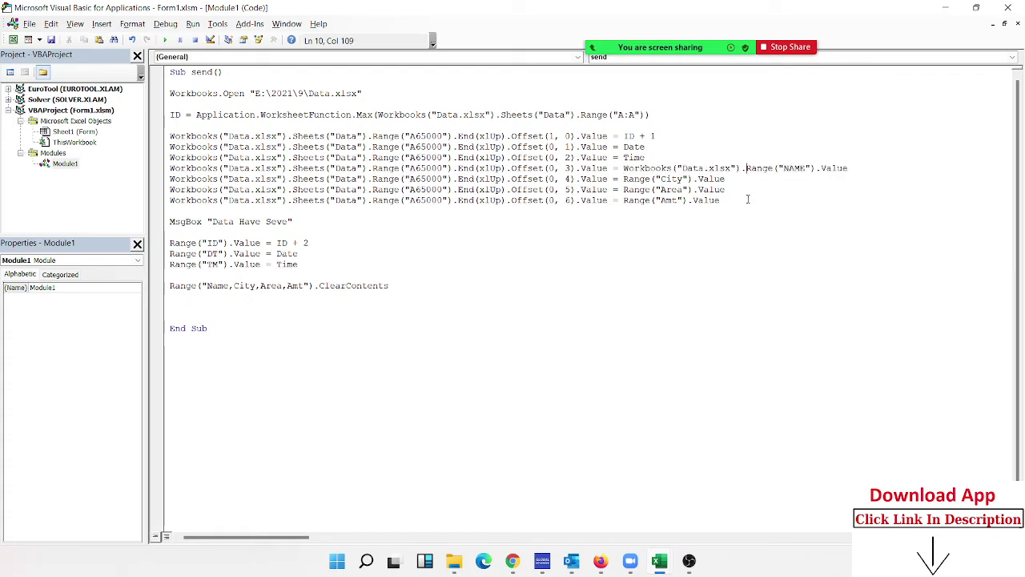
{"action": "double_click", "coordinate": [700, 170]}
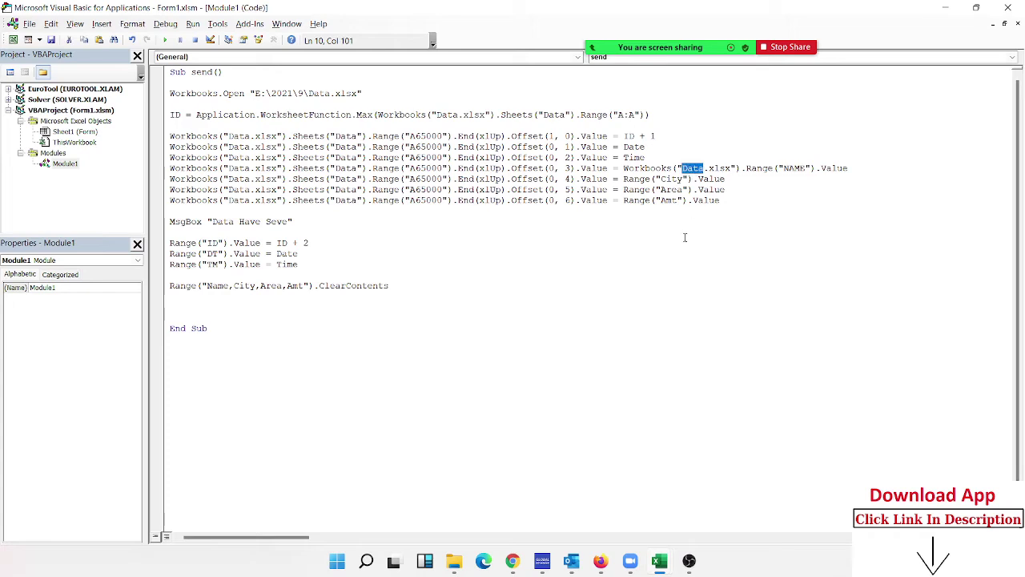
{"action": "type", "text": "Fo"}
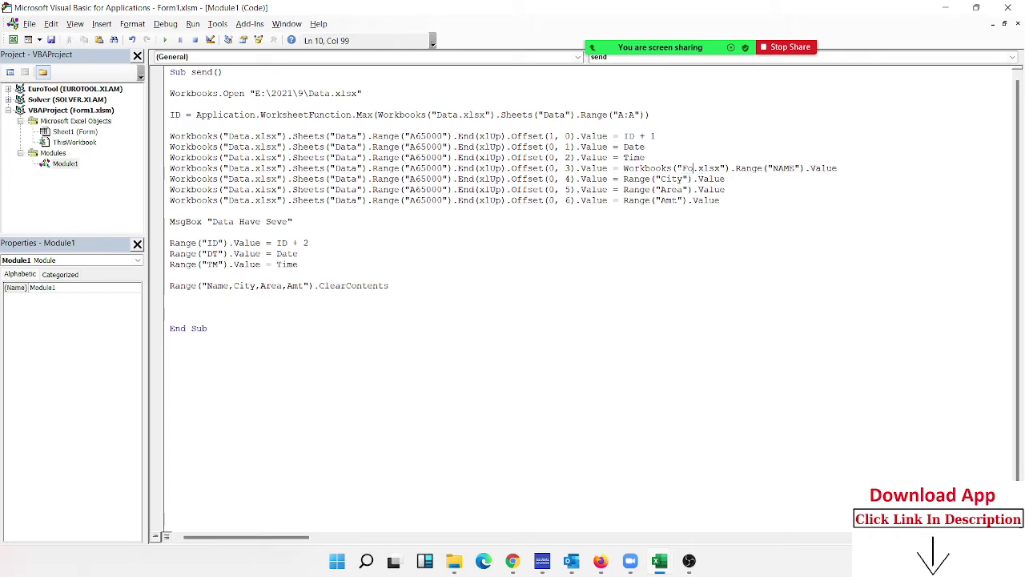
{"action": "type", "text": "rm1"}
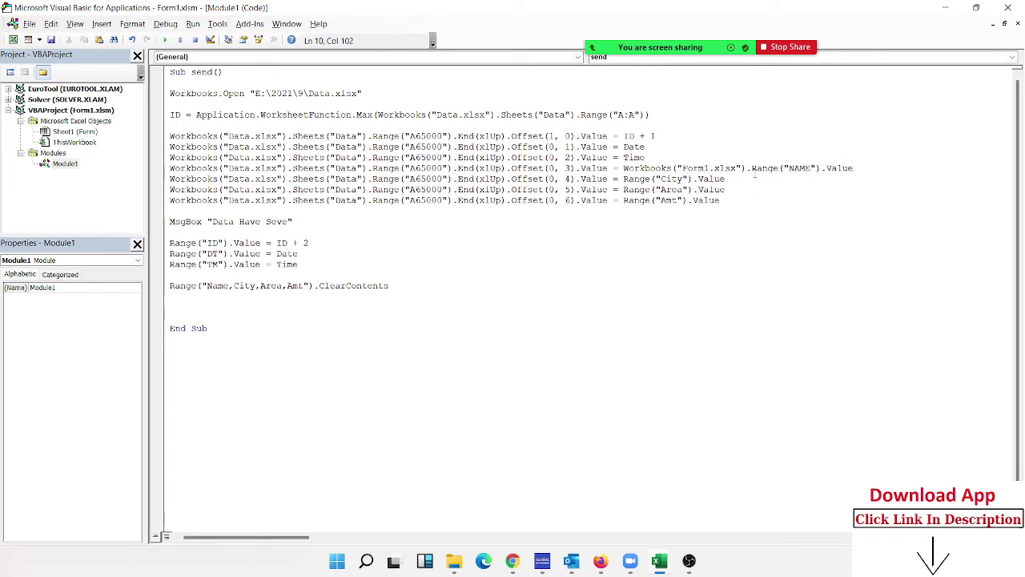
{"action": "left_click", "coordinate": [751, 168]}
{"action": "type", "text": "sx\").She"}
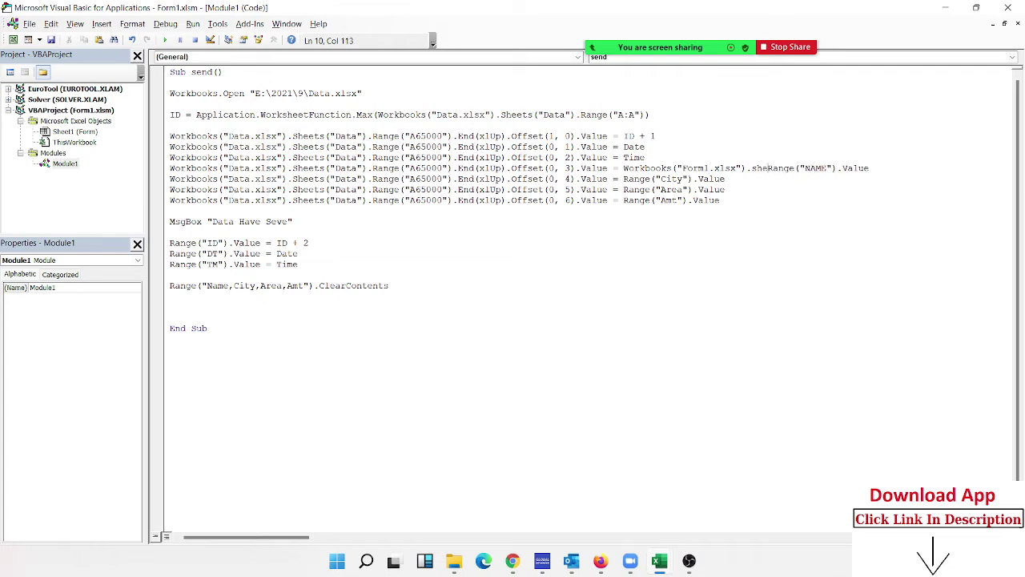
{"action": "type", "text": "ets"}
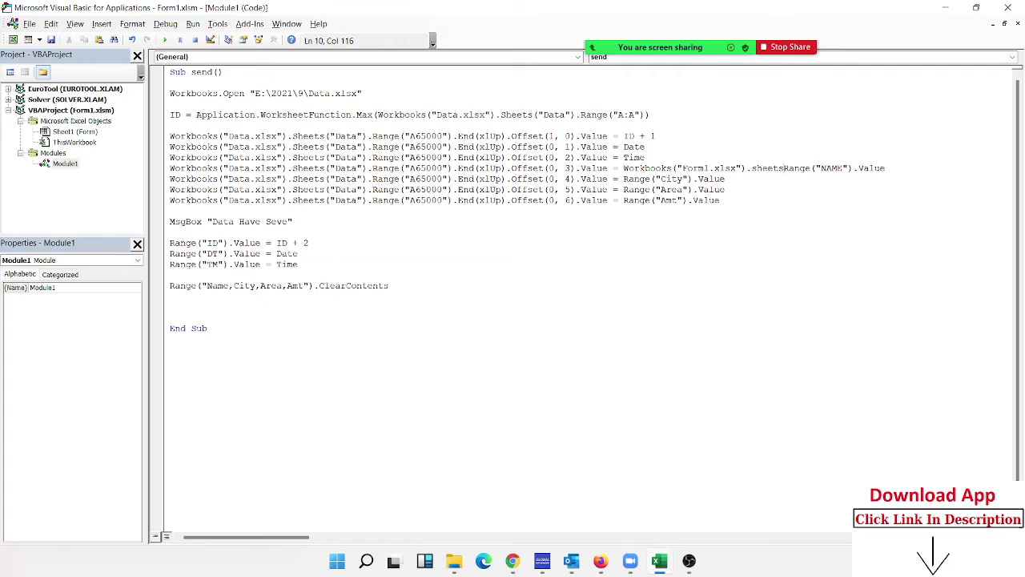
{"action": "type", "text": "(\"Form"}
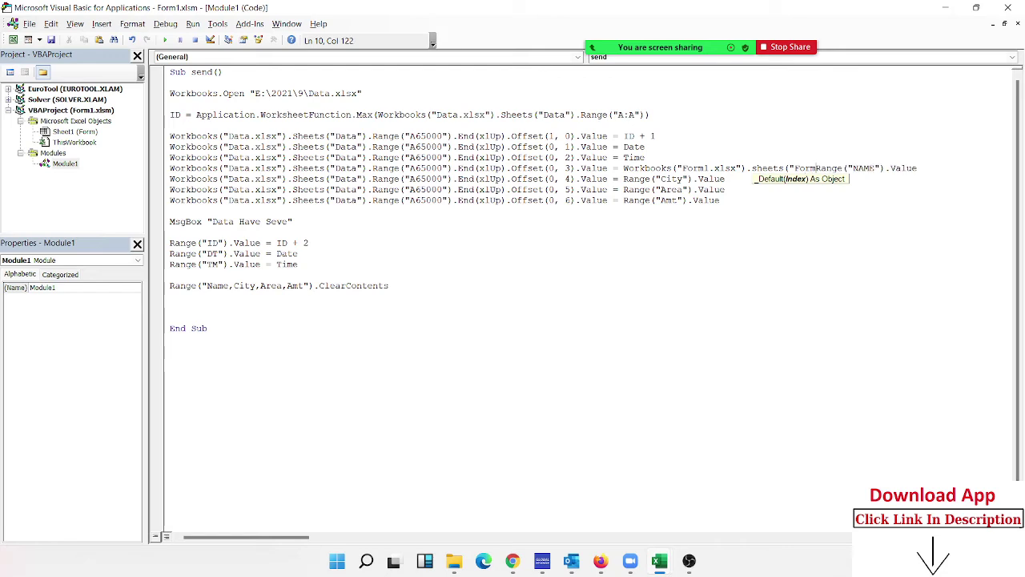
{"action": "type", "text": "\")"}
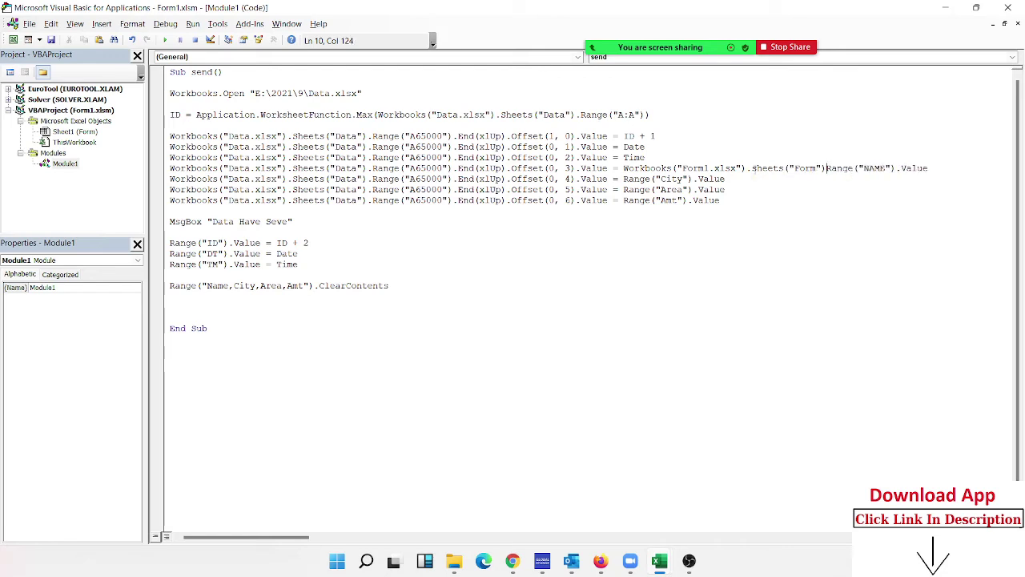
{"action": "type", "text": "."}
{"action": "left_click", "coordinate": [756, 219]}
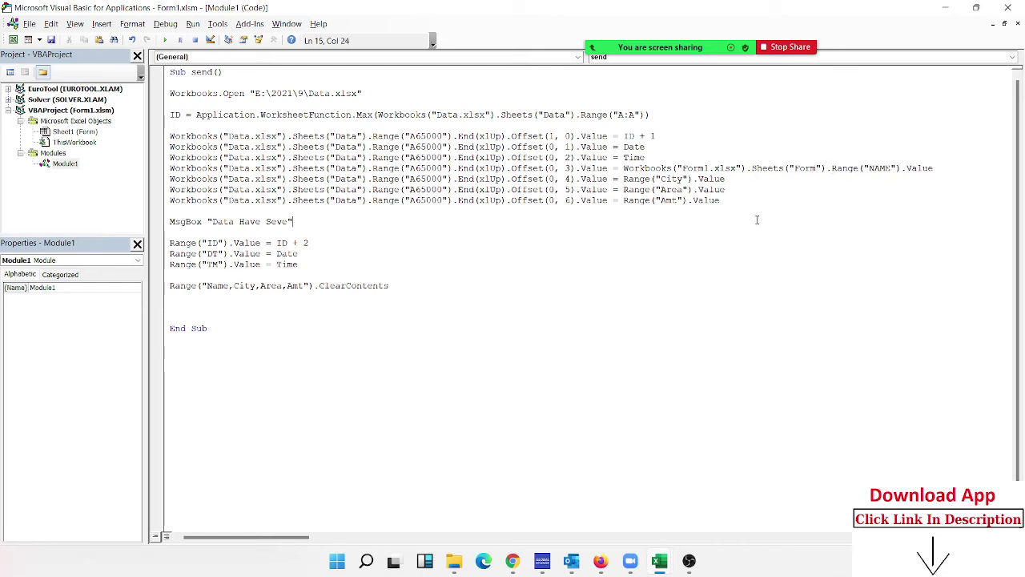
Add the same Form1.xlsx Form-sheet prefix before Range("City"), Range("Area") and Range("Amt").
{"action": "left_click_drag", "start_coordinate": [624, 168], "coordinate": [833, 169]}
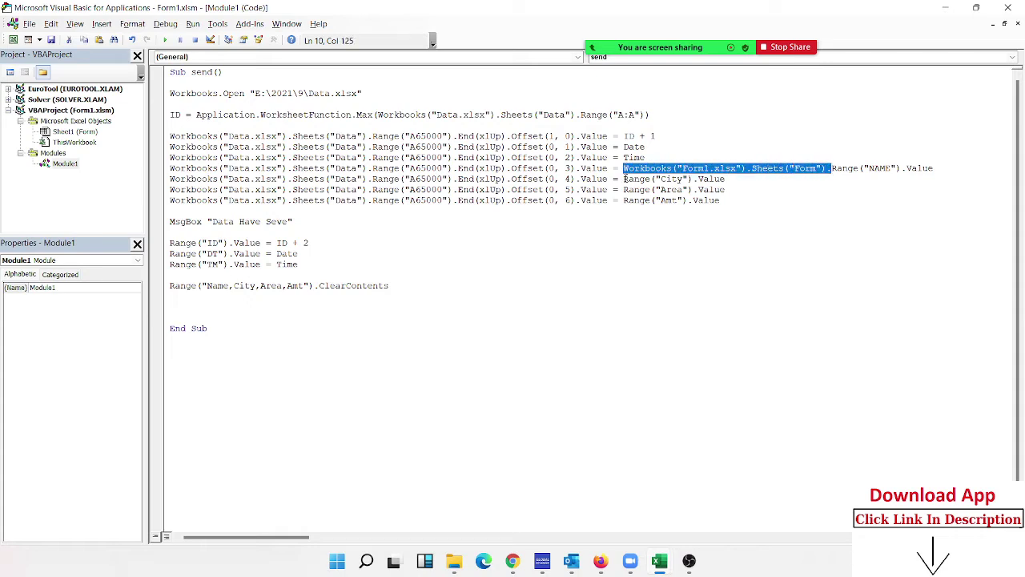
{"action": "key", "text": "ctrl+c"}
{"action": "left_click", "coordinate": [626, 178]}
{"action": "key", "text": "ctrl+v"}
{"action": "left_click", "coordinate": [625, 189]}
{"action": "key", "text": "ctrl+v"}
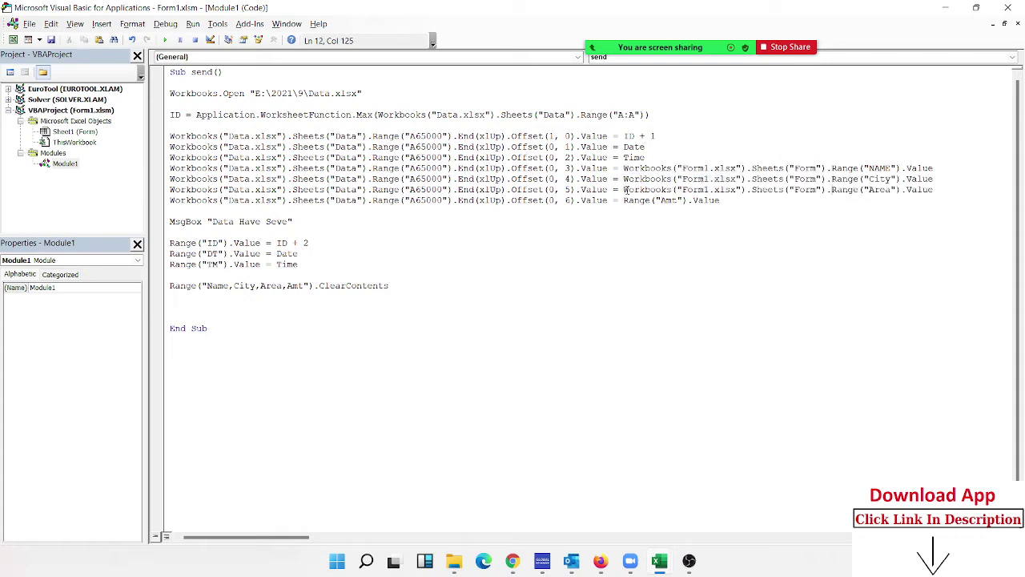
{"action": "left_click", "coordinate": [626, 201]}
{"action": "key", "text": "ctrl+v"}
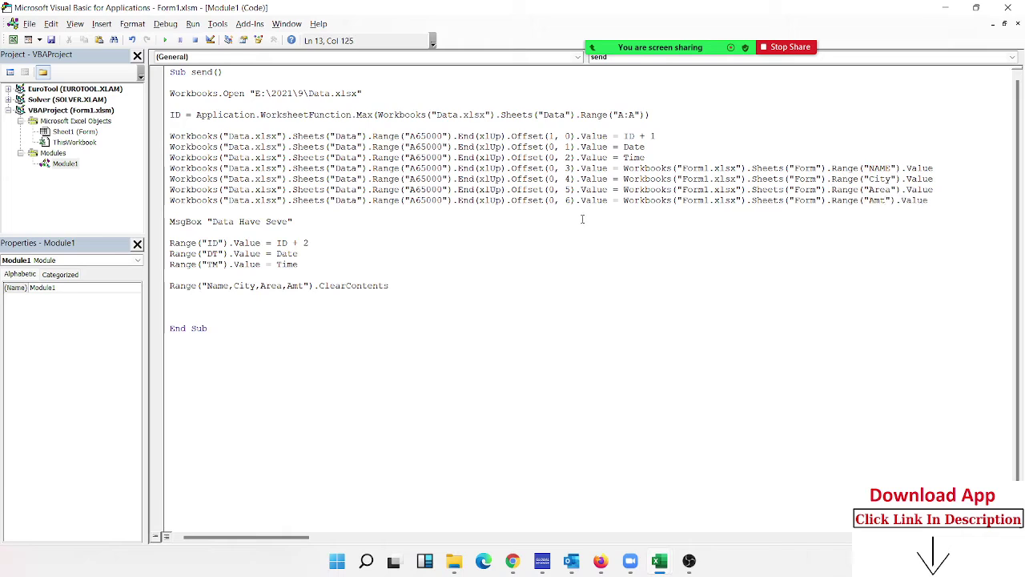
Paste the Form1.xlsx Form-sheet prefix onto the ID, DT, TM and ClearContents lines.
{"action": "left_click", "coordinate": [582, 219]}
{"action": "left_click", "coordinate": [169, 243]}
{"action": "key", "text": "ctrl+v"}
{"action": "left_click", "coordinate": [170, 253]}
{"action": "key", "text": "ctrl+v"}
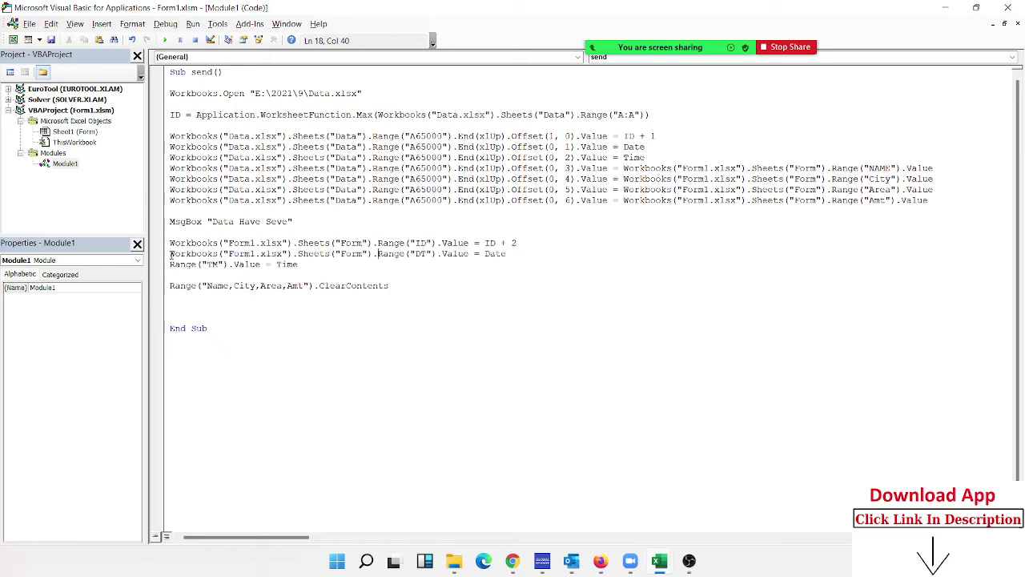
{"action": "key", "text": "ctrl+v"}
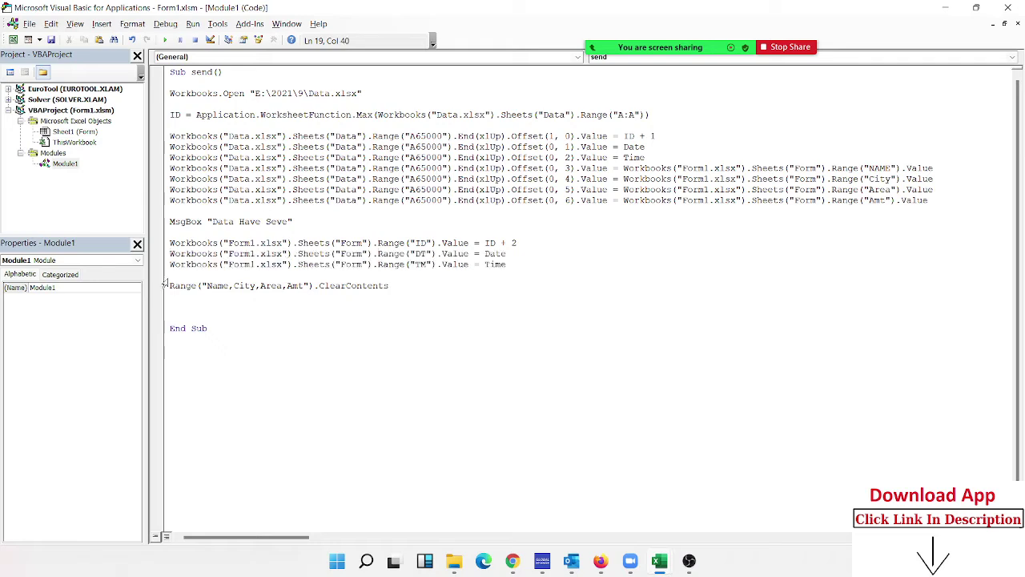
{"action": "left_click", "coordinate": [170, 284]}
{"action": "key", "text": "ctrl+v"}
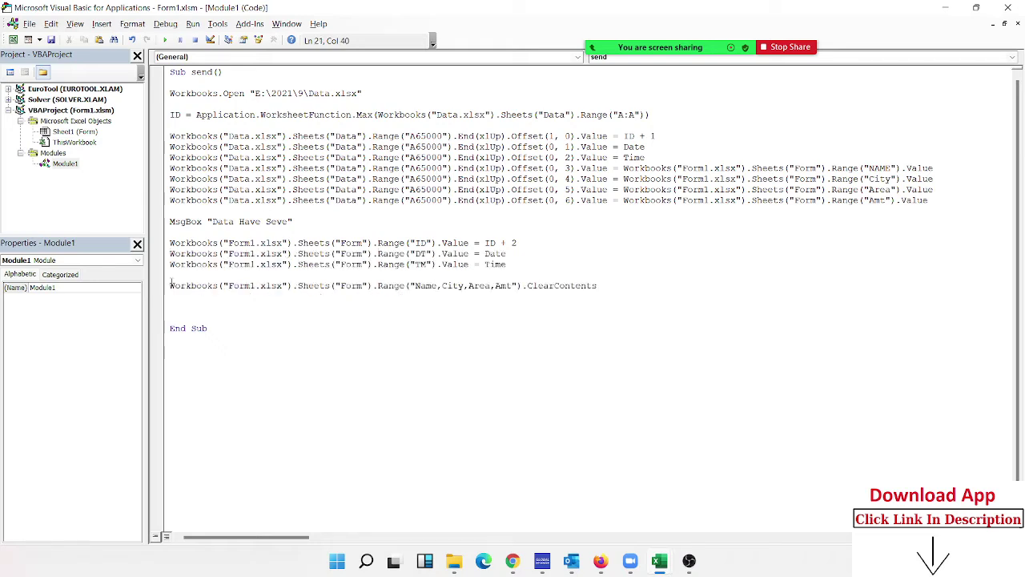
{"action": "left_click", "coordinate": [238, 303]}
{"action": "left_click", "coordinate": [309, 93]}
{"action": "left_click_drag", "start_coordinate": [309, 93], "coordinate": [357, 94]}
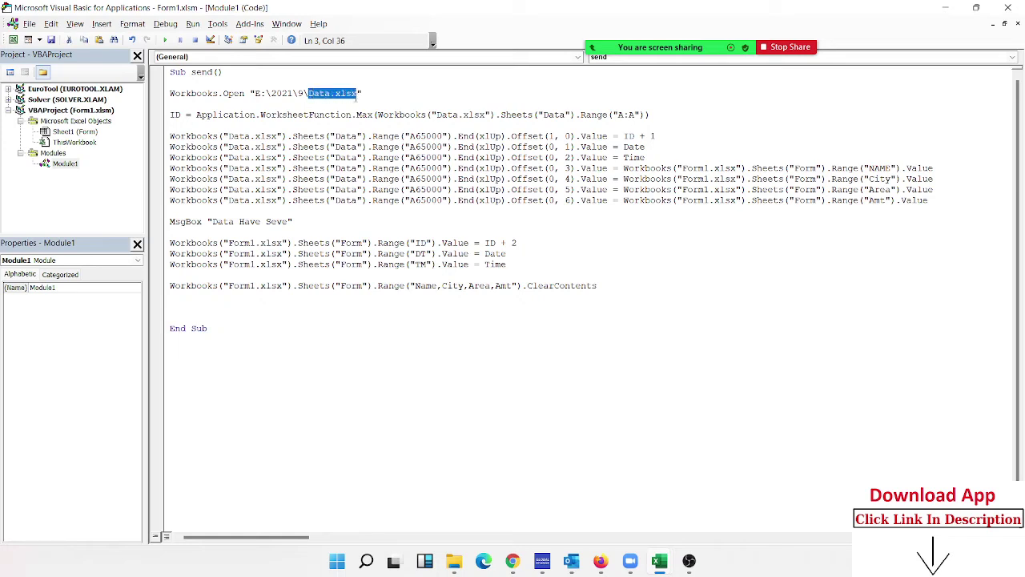
Add a Workbooks("Data.xlsx").Close True line before End Sub.
{"action": "left_click", "coordinate": [202, 308]}
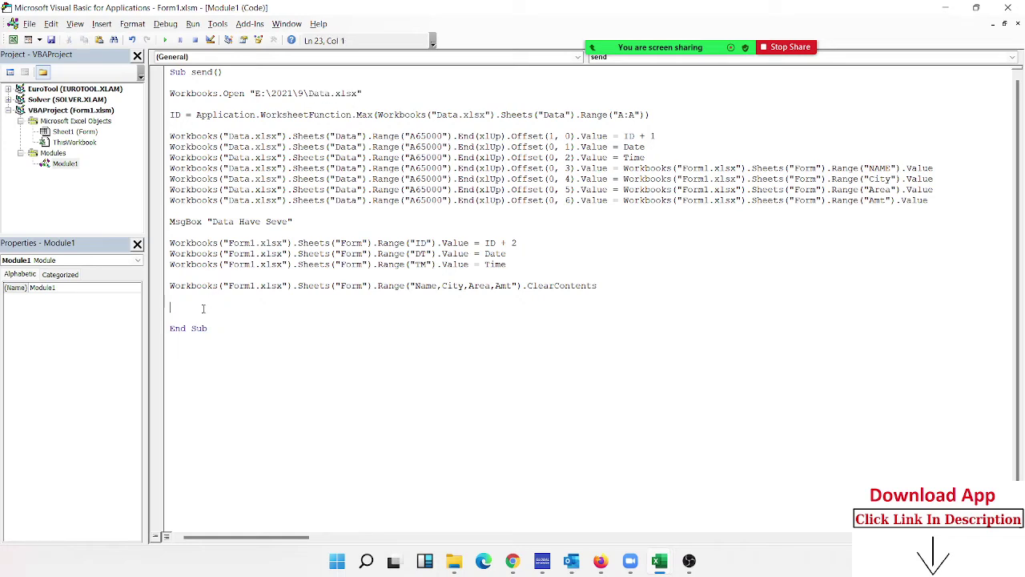
{"action": "type", "text": "Workbo"}
{"action": "type", "text": "oks(\""}
{"action": "key", "text": "ctrl+v"}
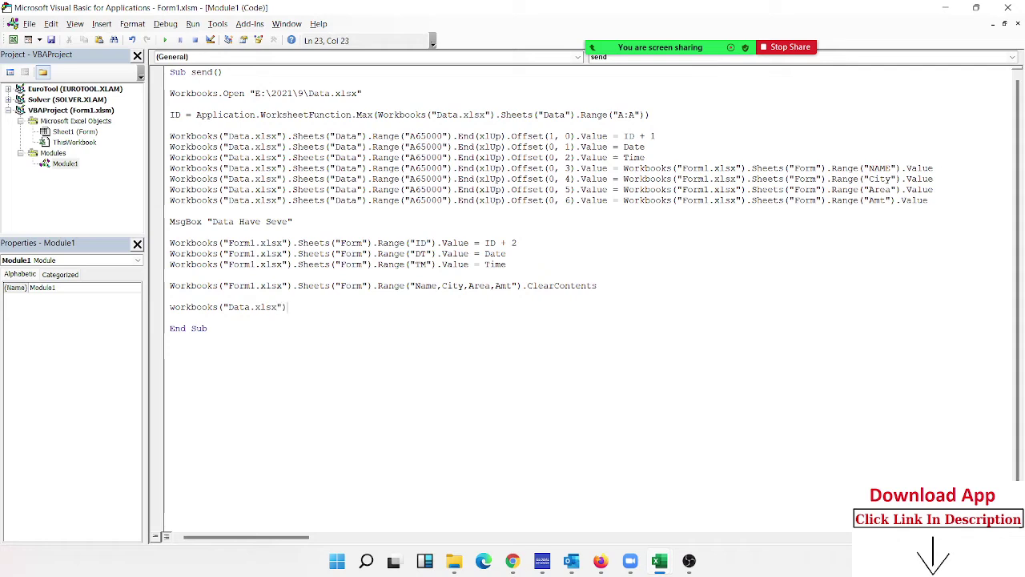
{"action": "type", "text": ".Clo"}
{"action": "key", "text": "Tab"}
{"action": "type", "text": "True"}
{"action": "key", "text": "Return"}
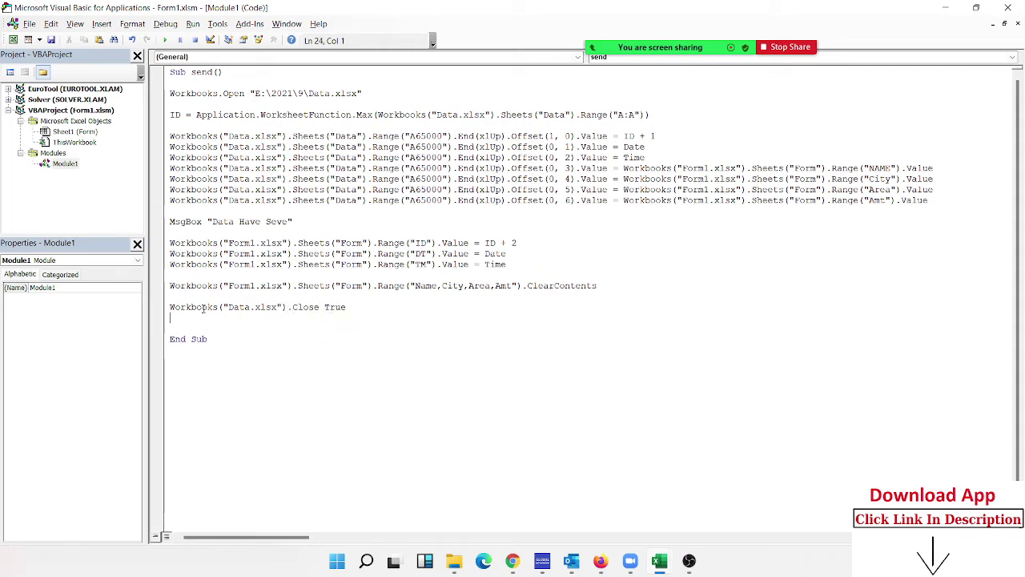
{"action": "key", "text": "Up"}
{"action": "key", "text": "Return"}
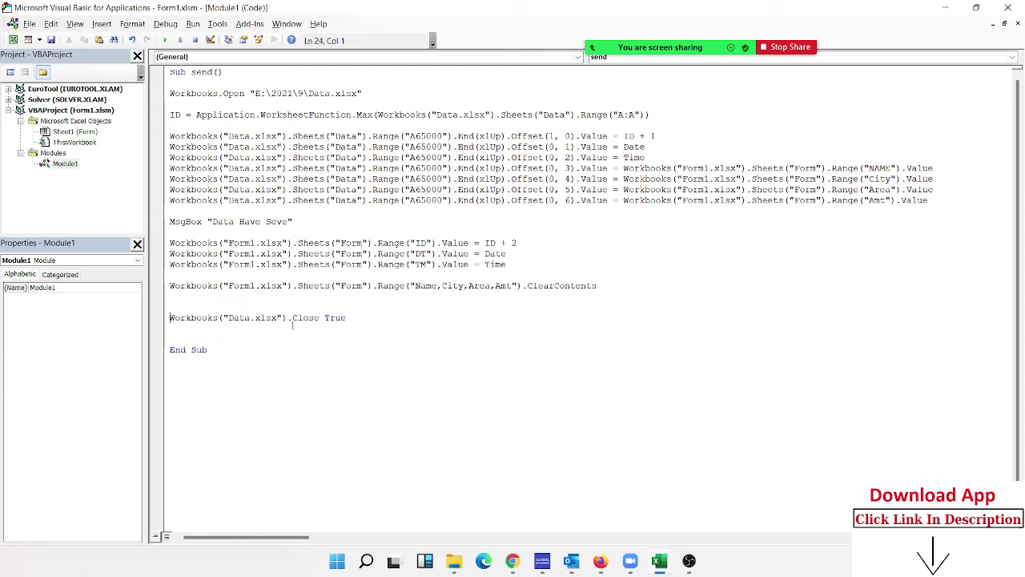
Add a Workbooks("Data.xlsx").Save line above the Close line.
{"action": "left_click_drag", "start_coordinate": [292, 320], "coordinate": [170, 319]}
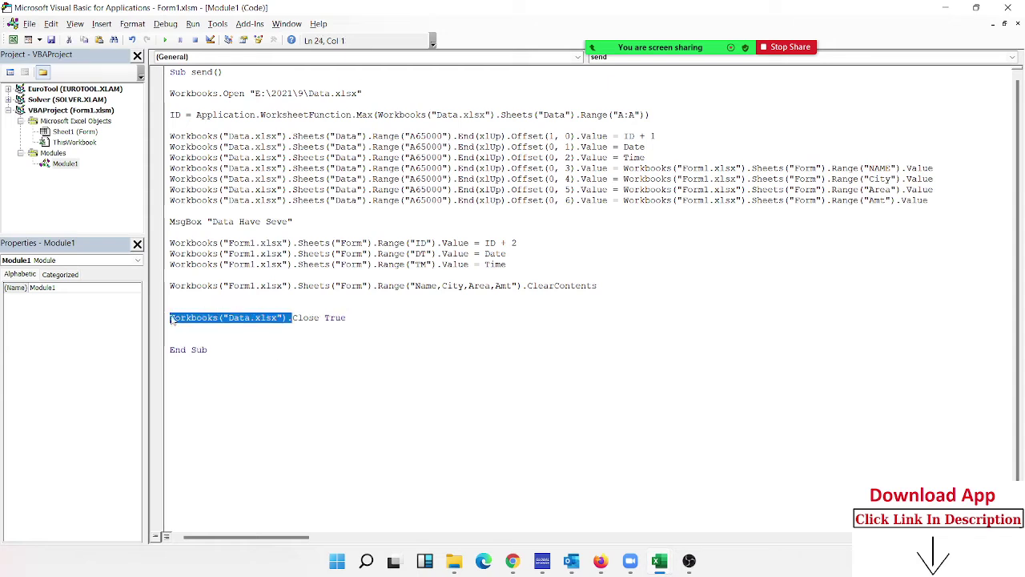
{"action": "left_click", "coordinate": [176, 306]}
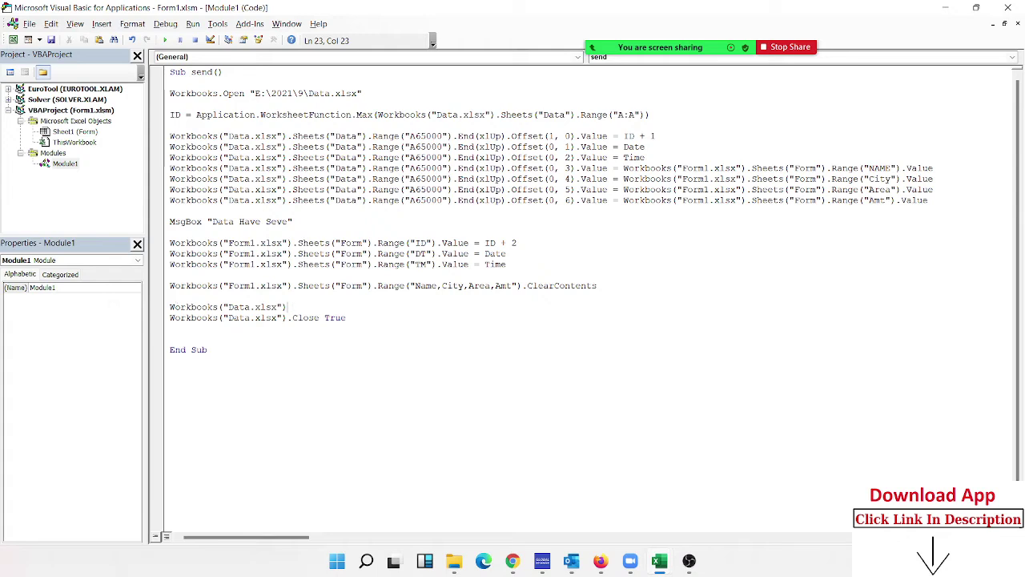
{"action": "type", "text": ".save"}
{"action": "key", "text": "Tab"}
{"action": "left_click", "coordinate": [191, 333]}
Move the "Data Have Seve" MsgBox line below the Close line.
{"action": "left_click", "coordinate": [161, 222]}
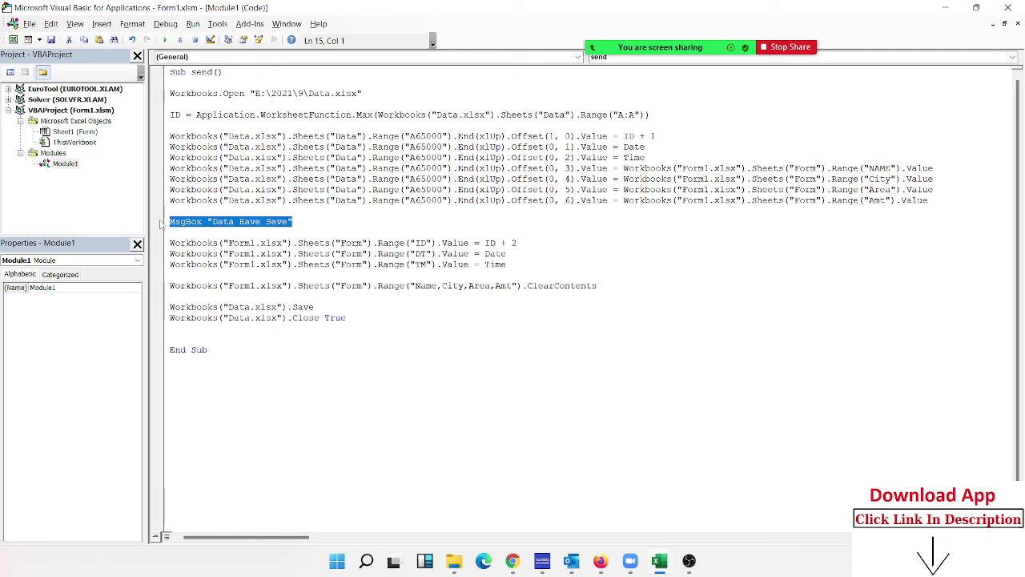
{"action": "key", "text": "ctrl+x"}
{"action": "left_click", "coordinate": [173, 335]}
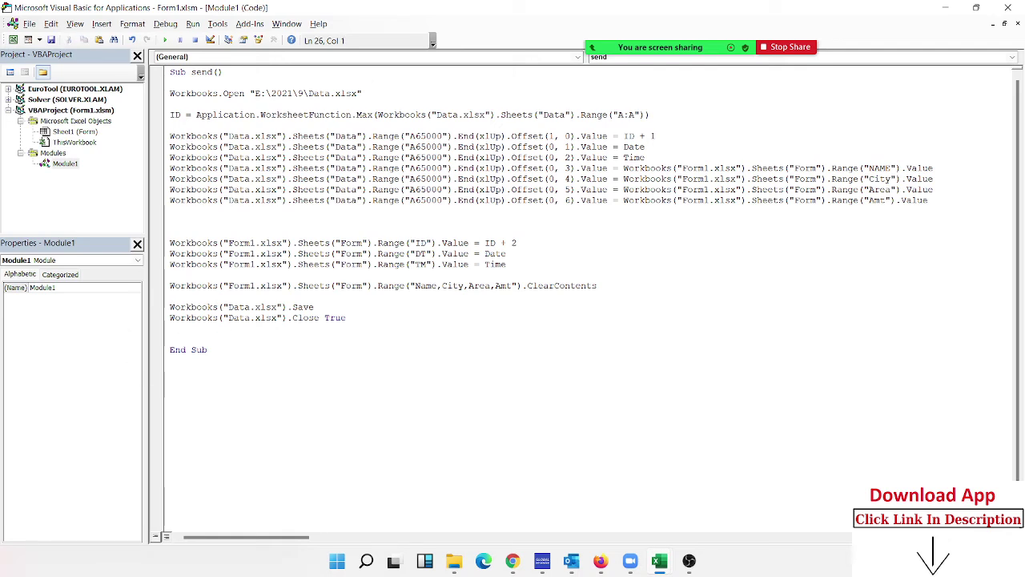
{"action": "key", "text": "ctrl+v"}
{"action": "key", "text": "Return"}
{"action": "key", "text": "Return"}
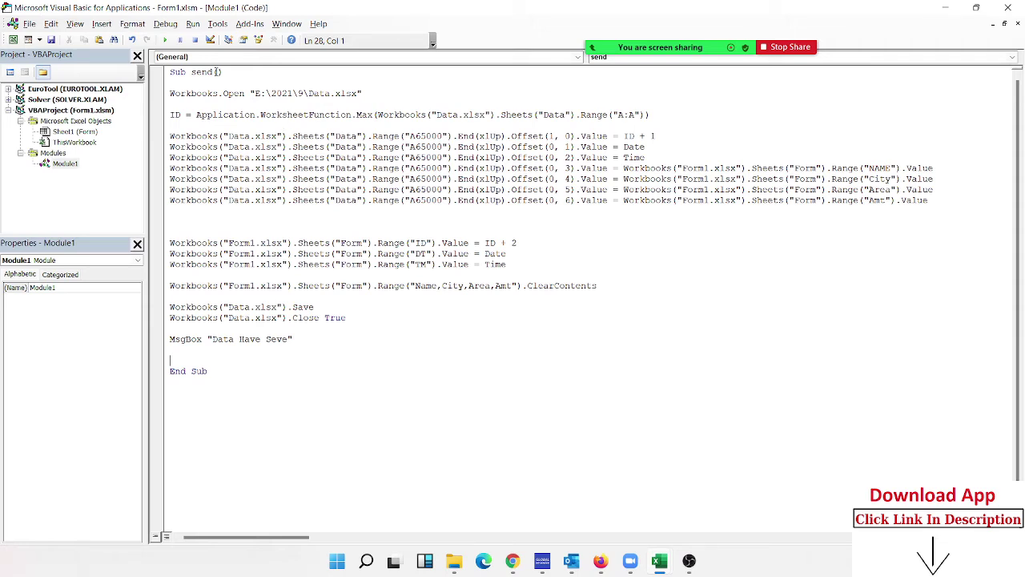
{"action": "left_click", "coordinate": [161, 95]}
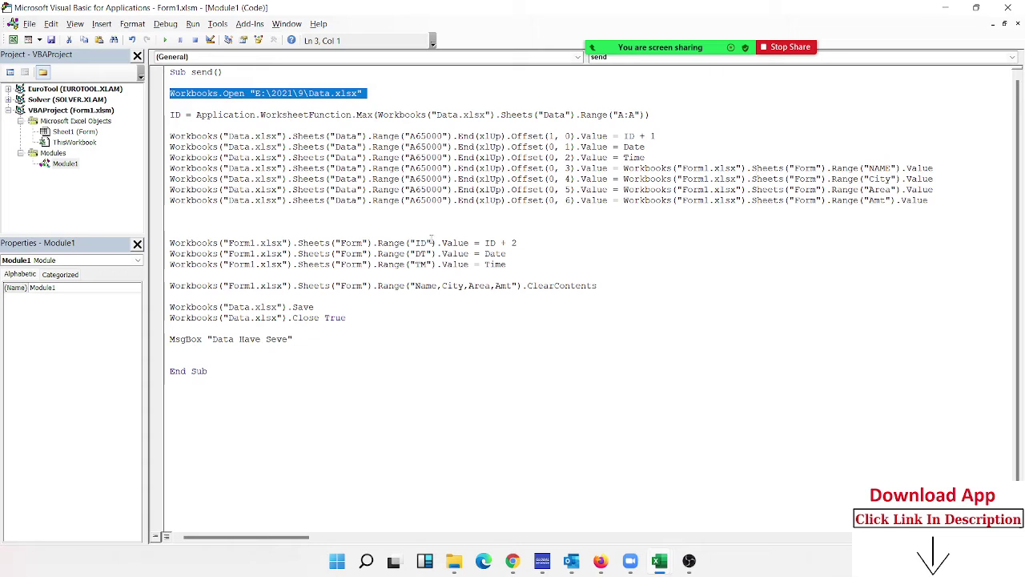
Change Form1.xlsx to Form1.xlsm on the NAME, City, Area and Amt lines.
{"action": "left_click", "coordinate": [736, 170]}
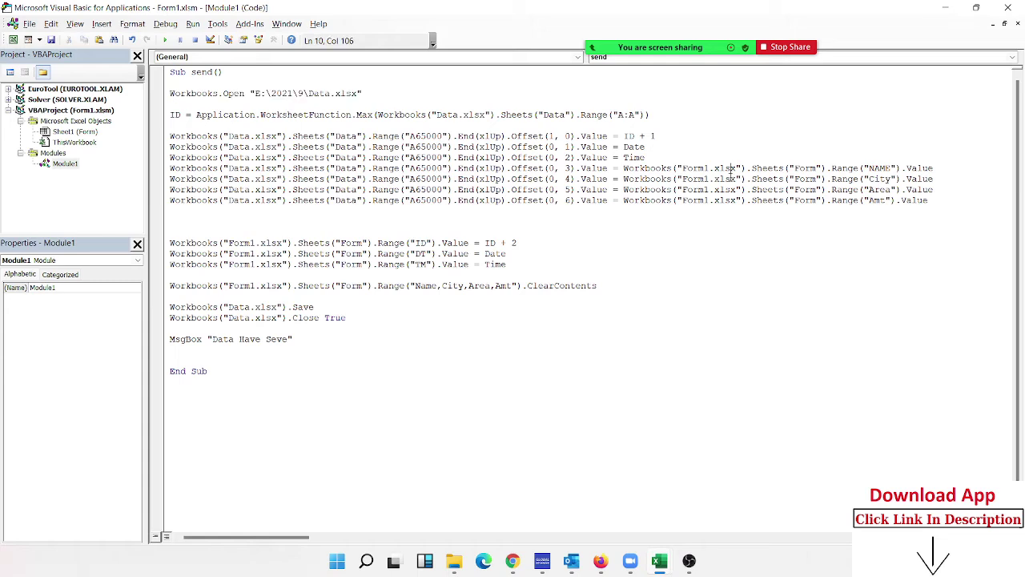
{"action": "key", "text": "BackSpace"}
{"action": "type", "text": "m"}
{"action": "key", "text": "Down"}
{"action": "key", "text": "BackSpace"}
{"action": "type", "text": "m"}
{"action": "left_click", "coordinate": [732, 190]}
{"action": "key", "text": "Delete"}
{"action": "type", "text": "m"}
{"action": "key", "text": "Delete"}
{"action": "type", "text": "m"}
Change Form1.xlsx to Form1.xlsm on the ID, DT, TM and ClearContents lines.
{"action": "left_click", "coordinate": [278, 243]}
{"action": "key", "text": "Delete"}
{"action": "type", "text": ","}
{"action": "key", "text": "BackSpace"}
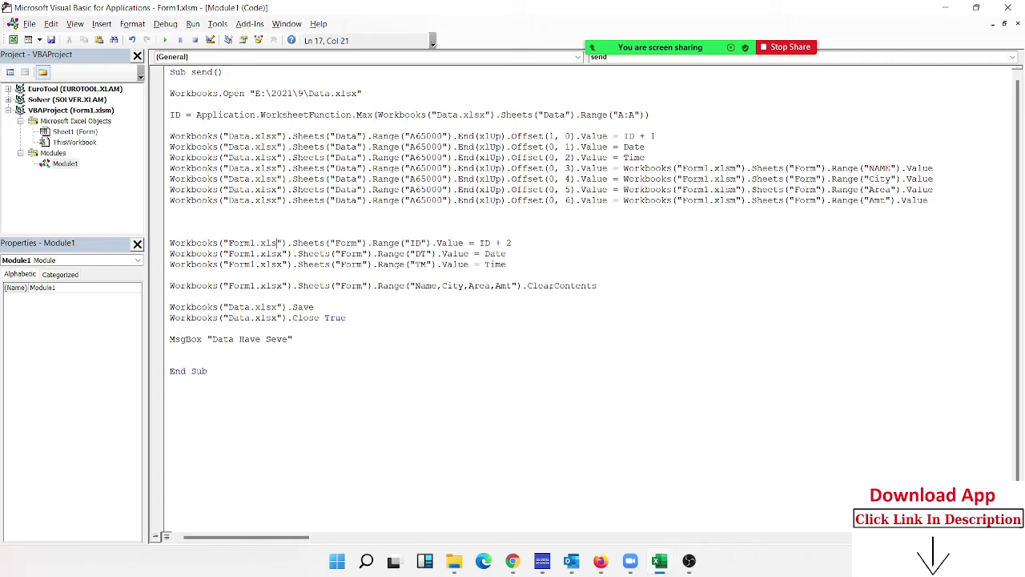
{"action": "type", "text": "m"}
{"action": "left_click", "coordinate": [278, 262]}
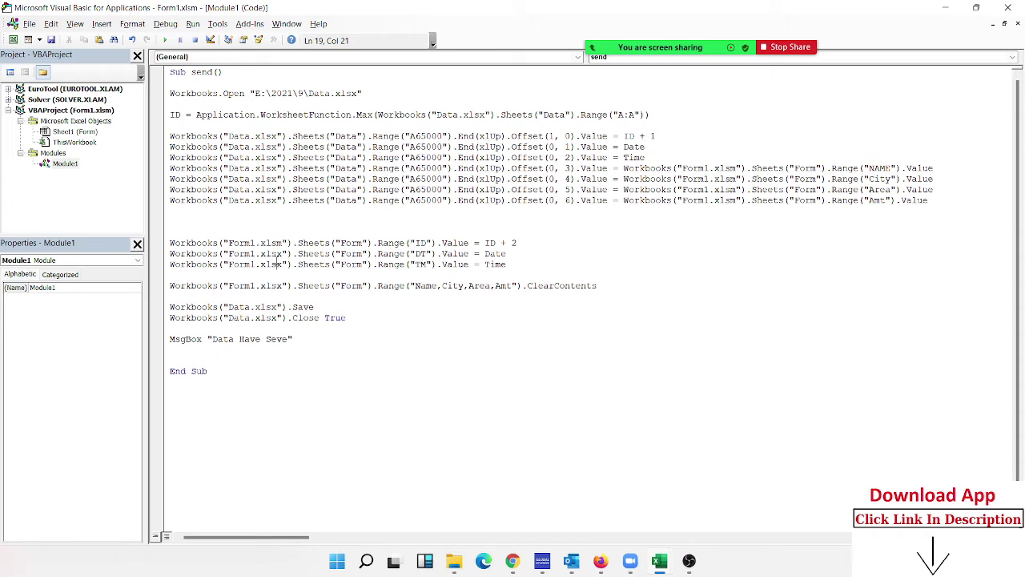
{"action": "key", "text": "Delete"}
{"action": "type", "text": "m"}
{"action": "left_click", "coordinate": [277, 264]}
{"action": "key", "text": "Delete"}
{"action": "type", "text": "m"}
{"action": "left_click", "coordinate": [280, 285]}
{"action": "key", "text": "Delete"}
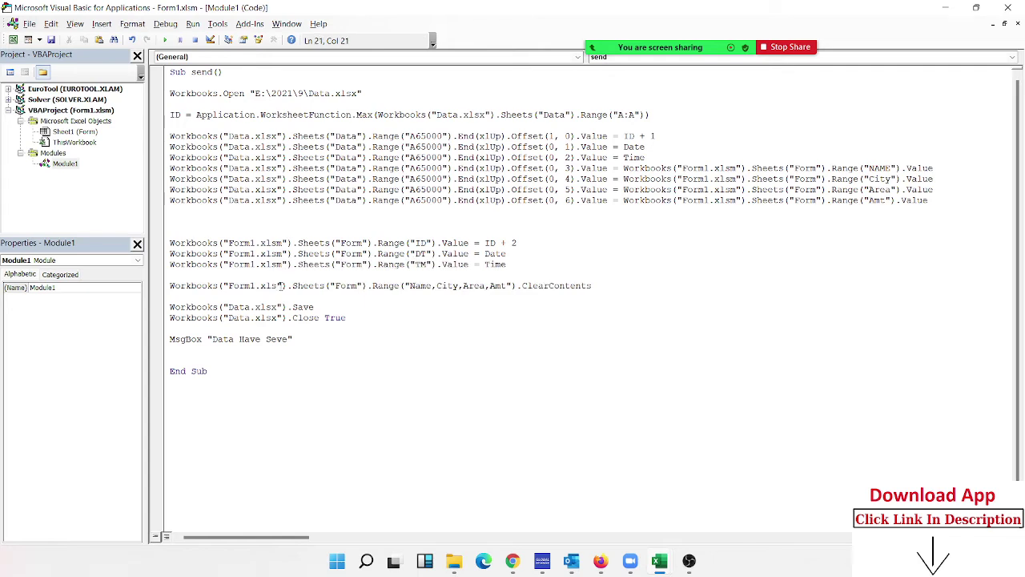
{"action": "type", "text": "m"}
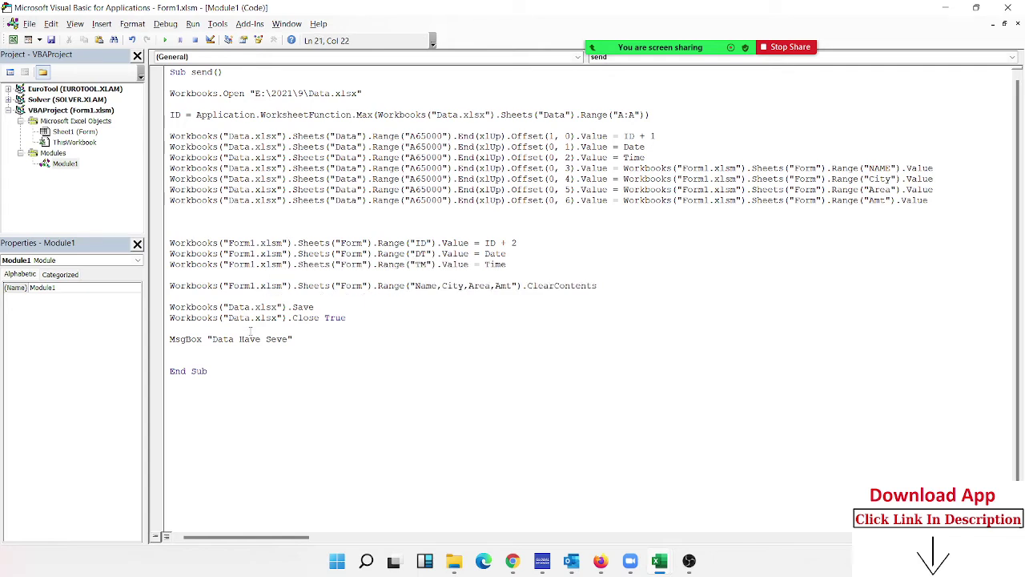
{"action": "left_click", "coordinate": [251, 329]}
{"action": "left_click", "coordinate": [817, 169]}
{"action": "type", "text": "1"}
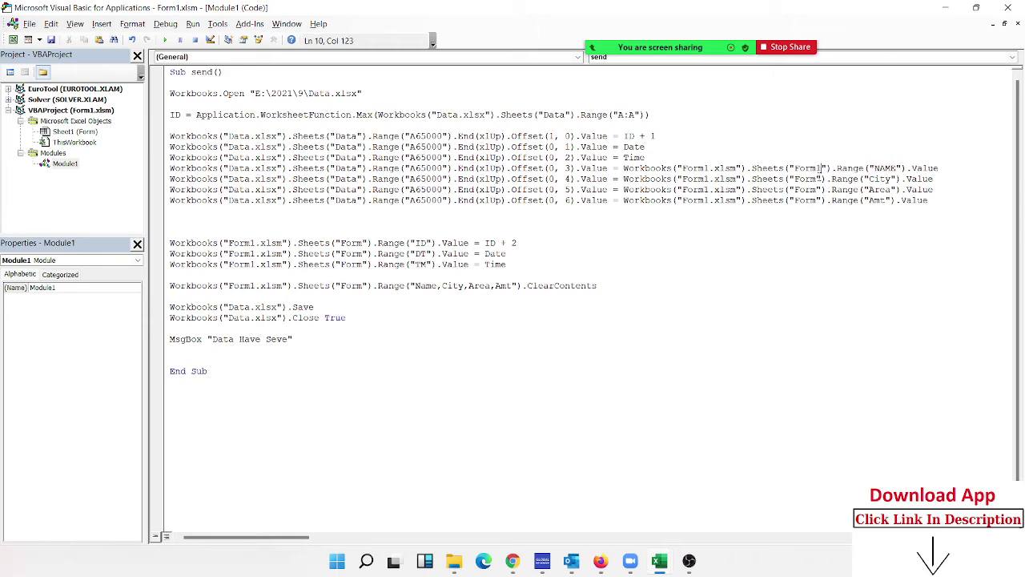
{"action": "left_click", "coordinate": [822, 169]}
{"action": "key", "text": "BackSpace"}
{"action": "left_click", "coordinate": [301, 349]}
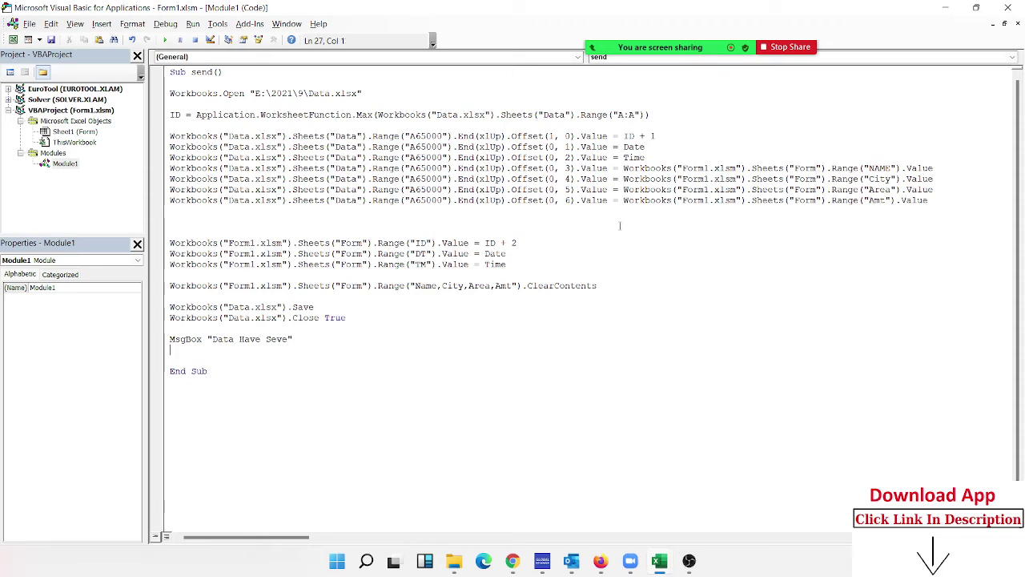
On the Form sheet, enter the customer's name, city Muzaffarpur, area North and amount 5652.
{"action": "left_click", "coordinate": [1010, 11]}
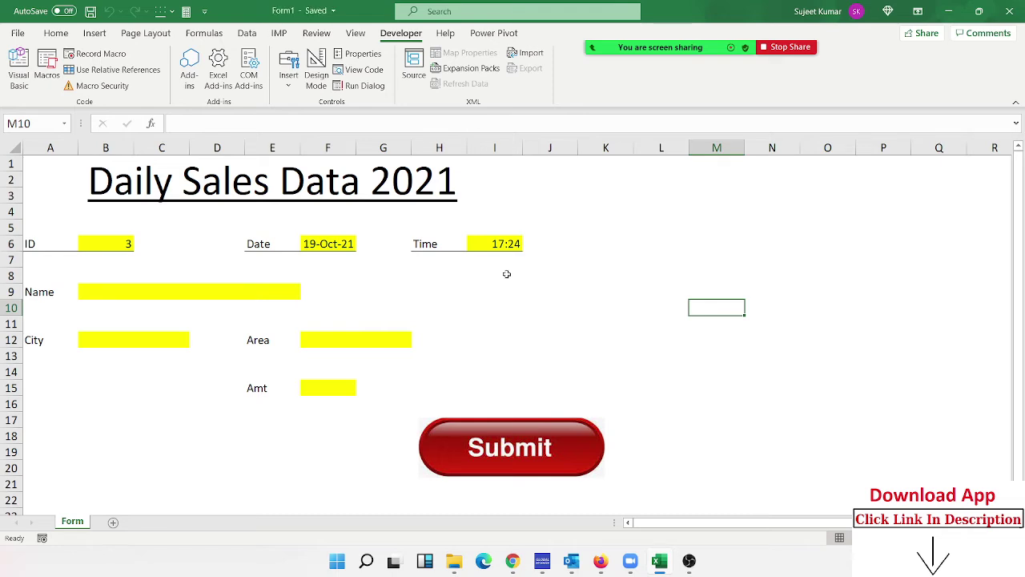
{"action": "left_click", "coordinate": [141, 289]}
{"action": "left_click", "coordinate": [103, 293]}
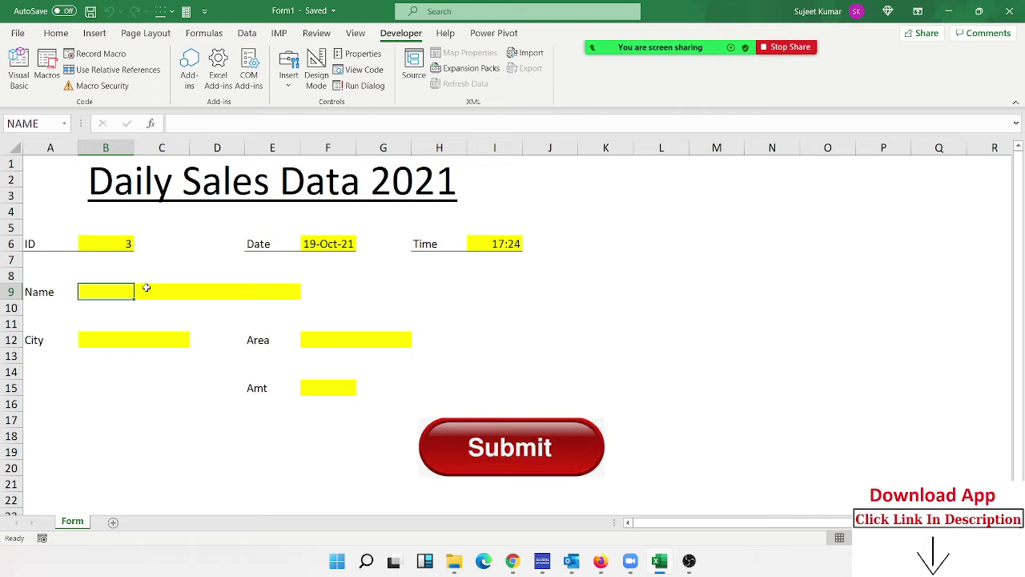
{"action": "type", "text": "Suje"}
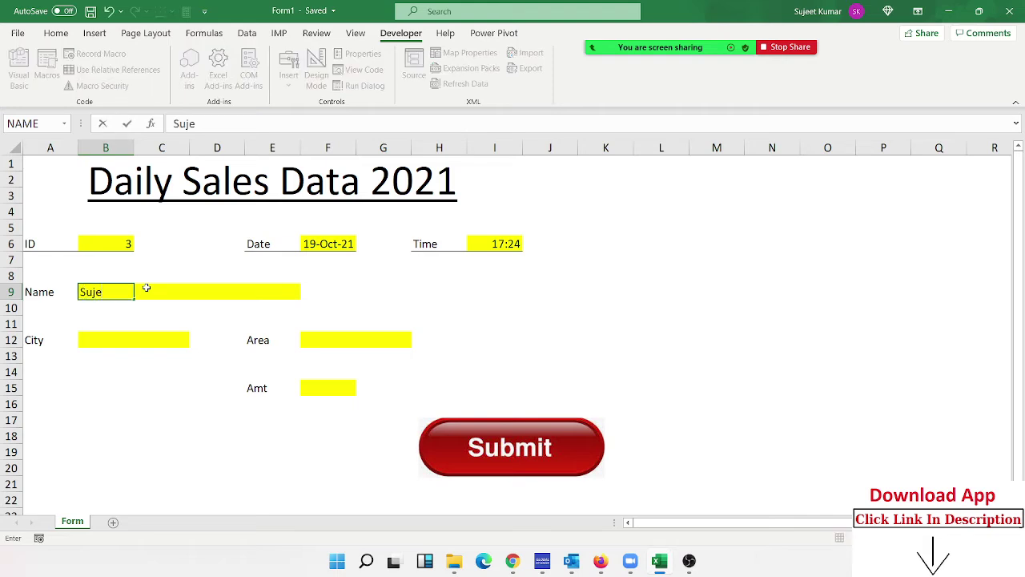
{"action": "type", "text": "et Kumar"}
{"action": "left_click", "coordinate": [126, 341]}
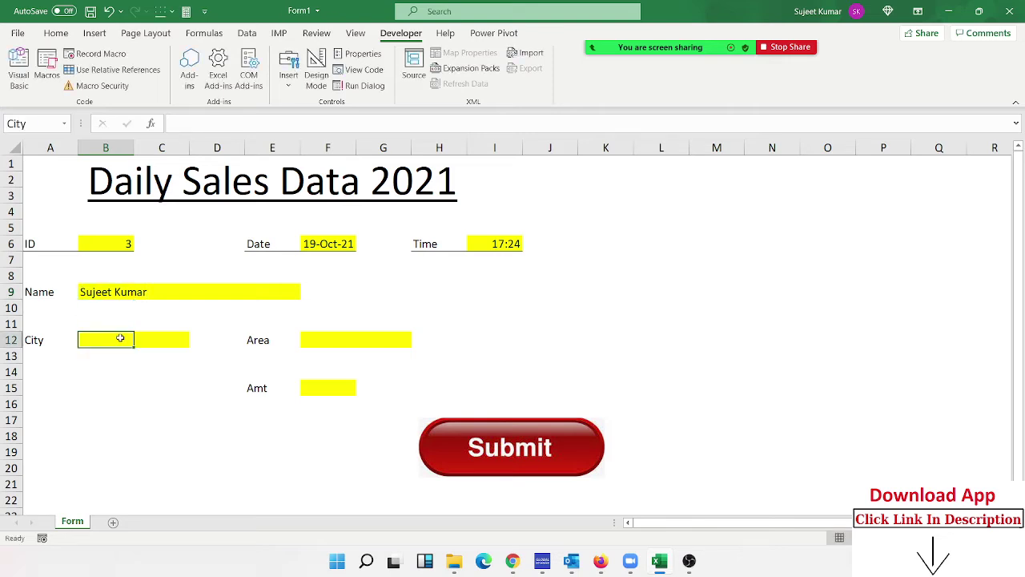
{"action": "type", "text": "Muzaffar"}
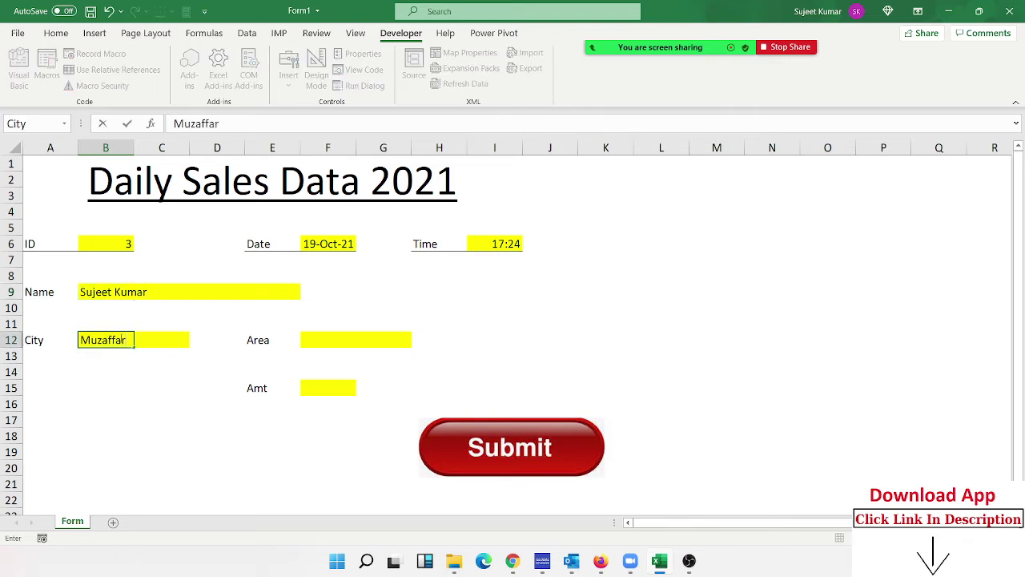
{"action": "type", "text": "pur"}
{"action": "left_click", "coordinate": [305, 339]}
{"action": "type", "text": "North"}
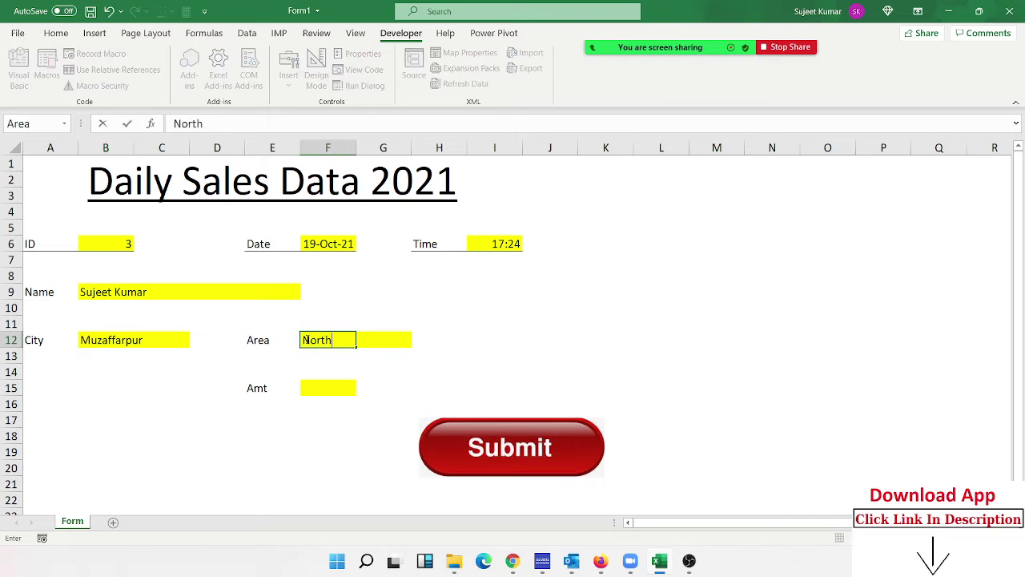
{"action": "key", "text": "Return"}
{"action": "left_click", "coordinate": [320, 384]}
{"action": "type", "text": "56"}
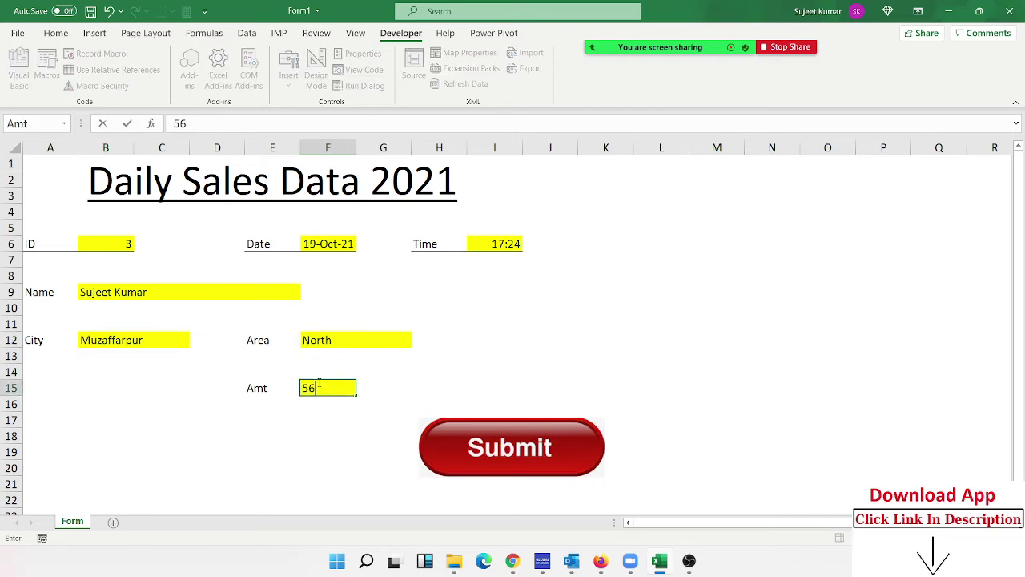
{"action": "type", "text": "52"}
{"action": "left_click", "coordinate": [320, 420]}
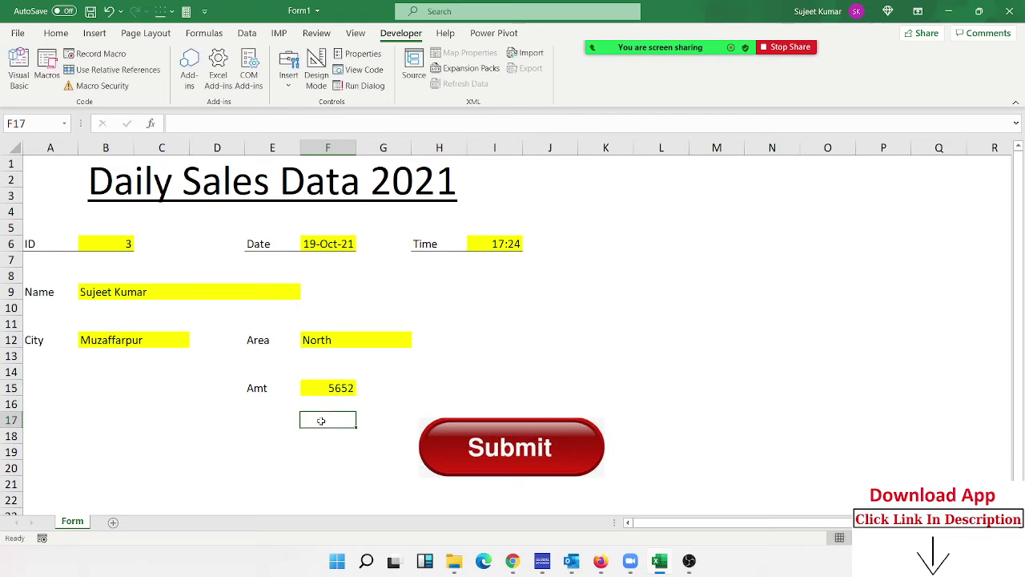
Submit the form, confirm the saved message so ID resets to 4, and bring up File Explorer.
{"action": "left_click", "coordinate": [457, 446]}
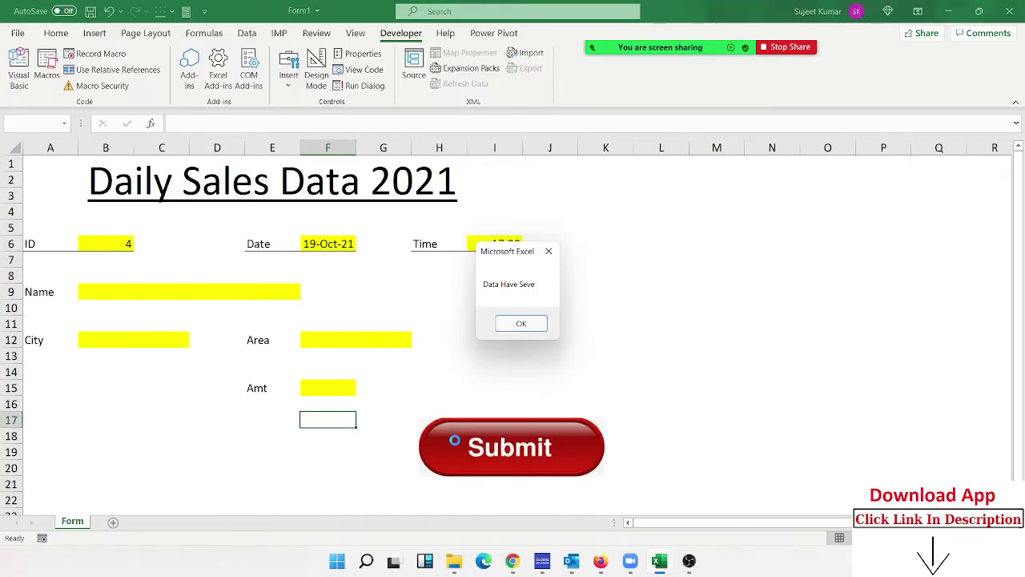
{"action": "left_click", "coordinate": [521, 324]}
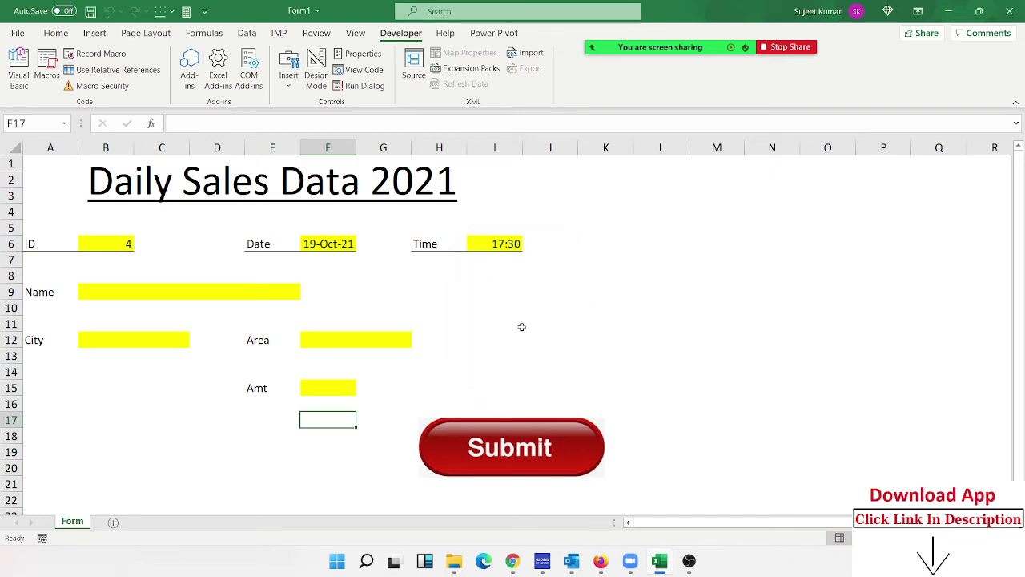
{"action": "left_click", "coordinate": [120, 245]}
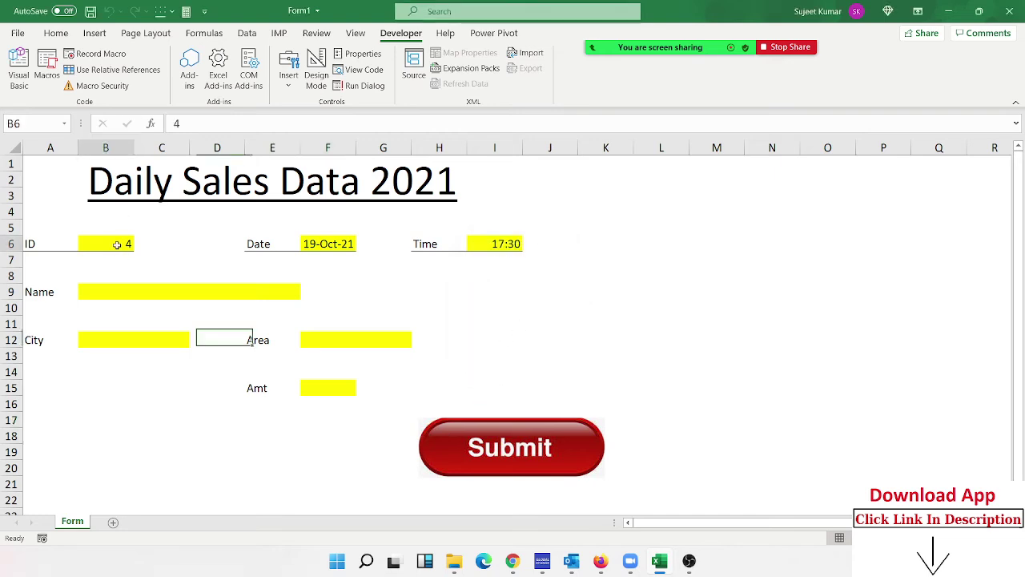
{"action": "left_click", "coordinate": [442, 556]}
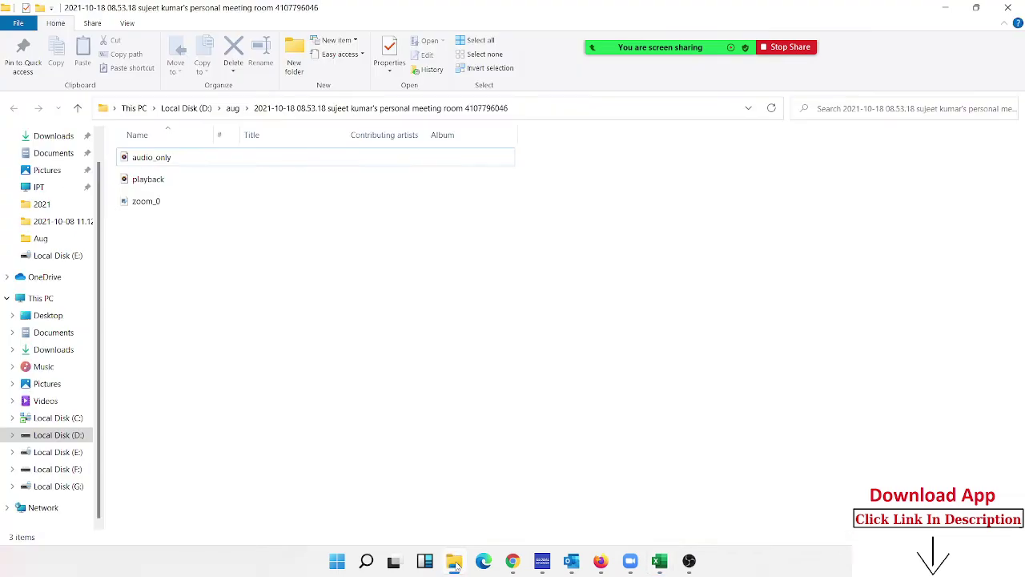
Open Data from Local Disk (E:) > 2021 > 9 to check the new Muzaffarpur row.
{"action": "left_click", "coordinate": [70, 455]}
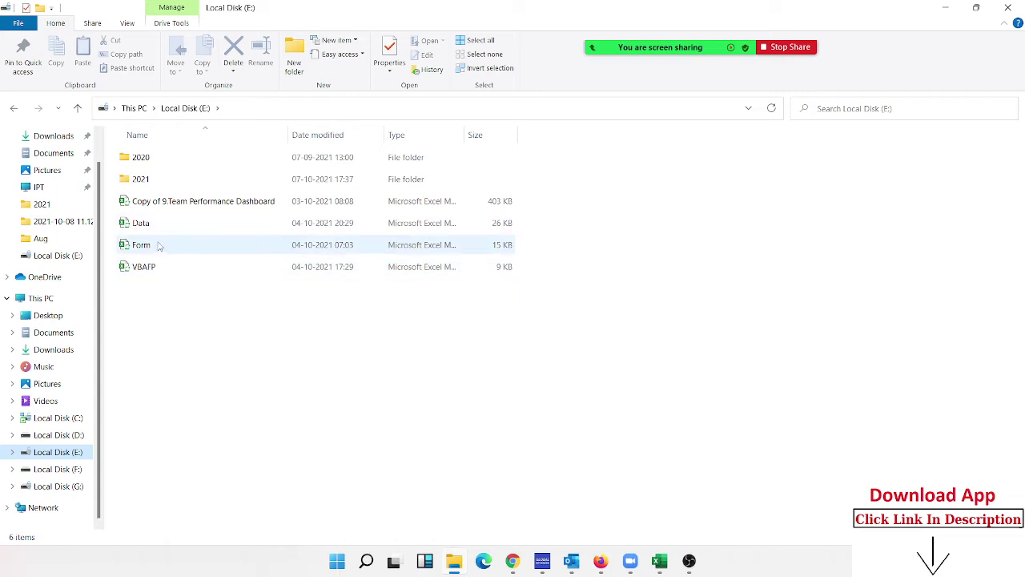
{"action": "double_click", "coordinate": [147, 183]}
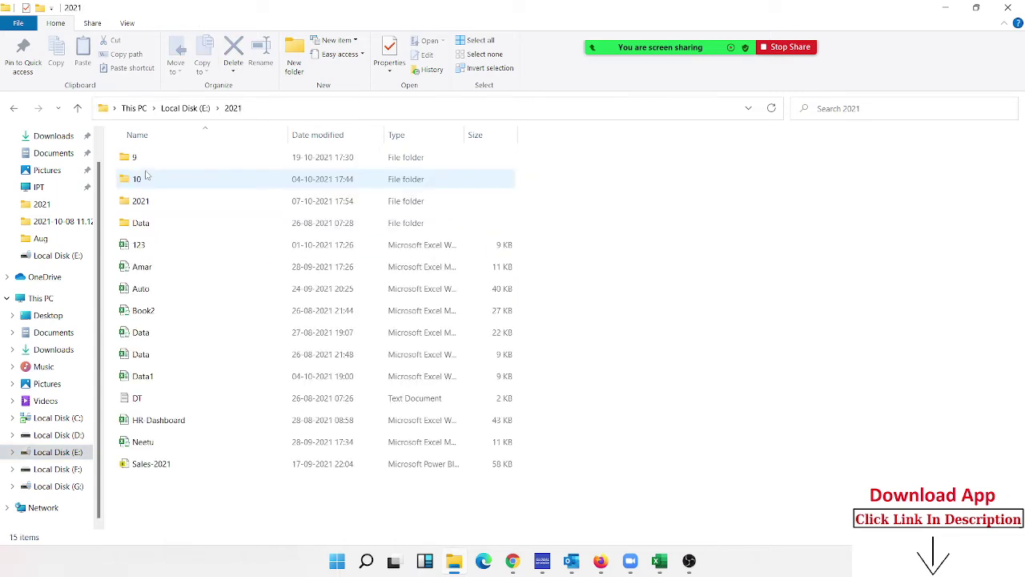
{"action": "double_click", "coordinate": [146, 162]}
{"action": "double_click", "coordinate": [144, 180]}
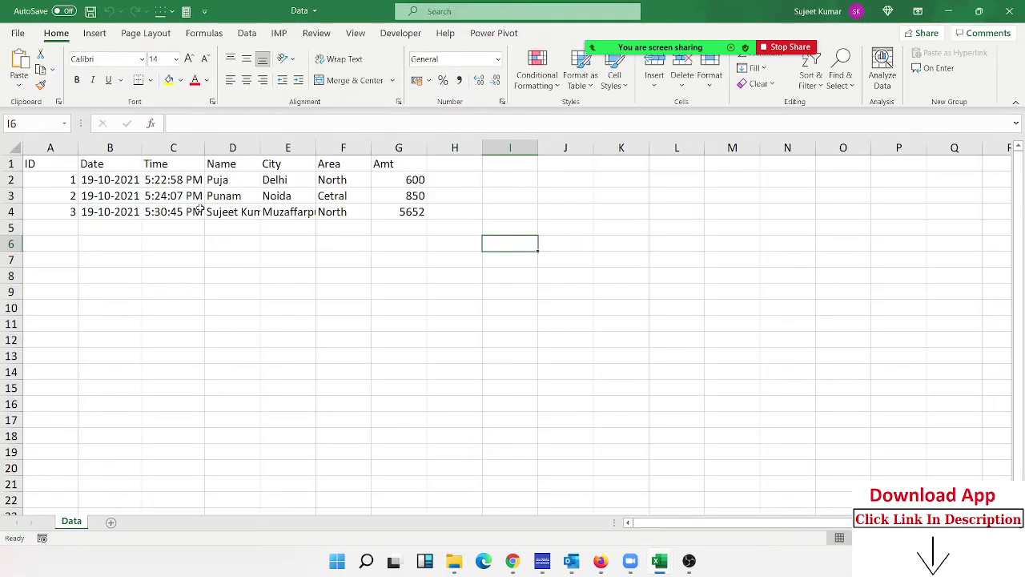
Autofit columns D and E to fit the new name and Muzaffarpur.
{"action": "left_click", "coordinate": [232, 210]}
{"action": "double_click", "coordinate": [260, 148]}
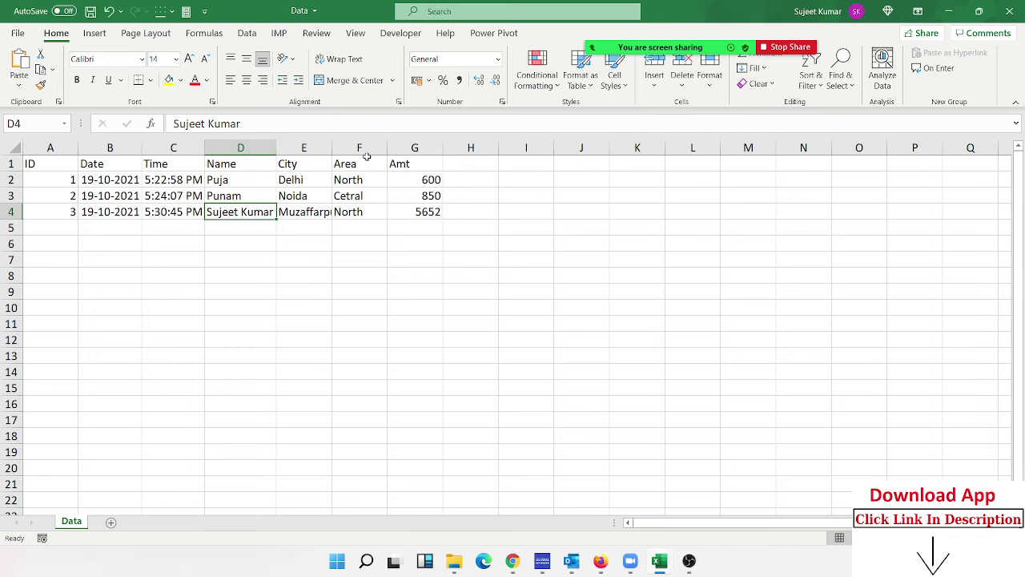
{"action": "double_click", "coordinate": [332, 149]}
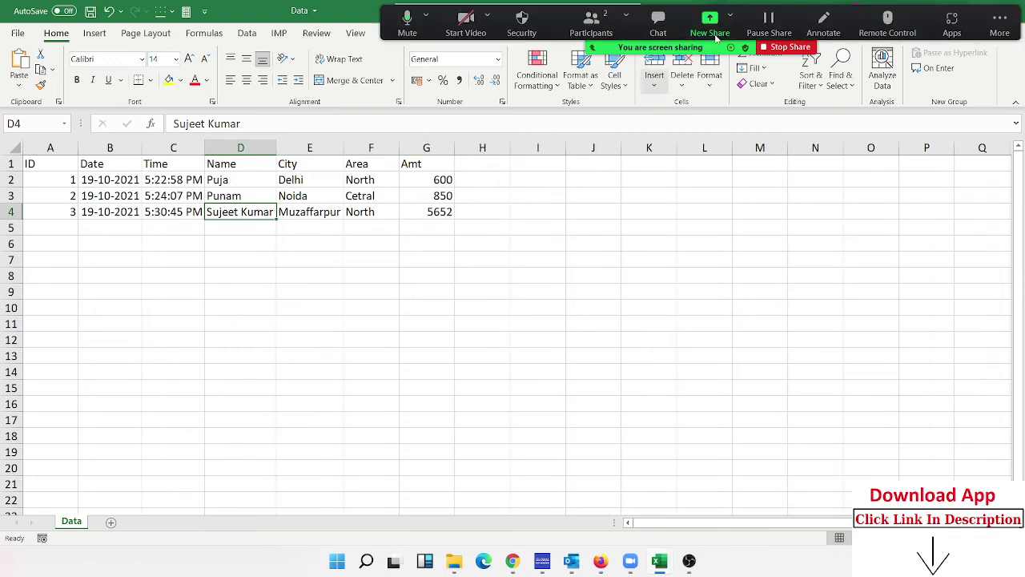
{"action": "left_click", "coordinate": [543, 336]}
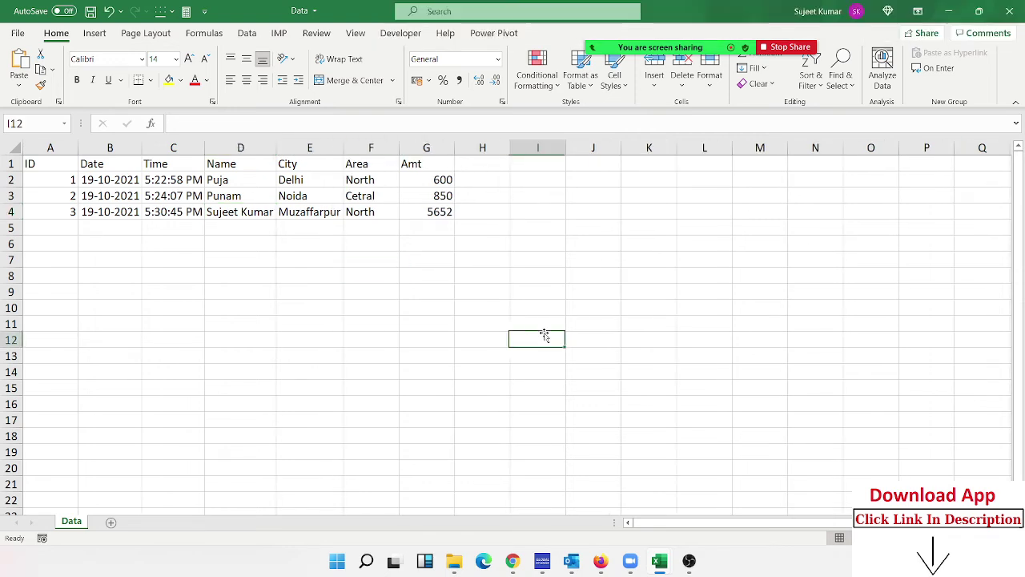
Save and close Data.xlsx, returning to File Explorer at folder E:\2021\9.
{"action": "left_click", "coordinate": [1004, 14]}
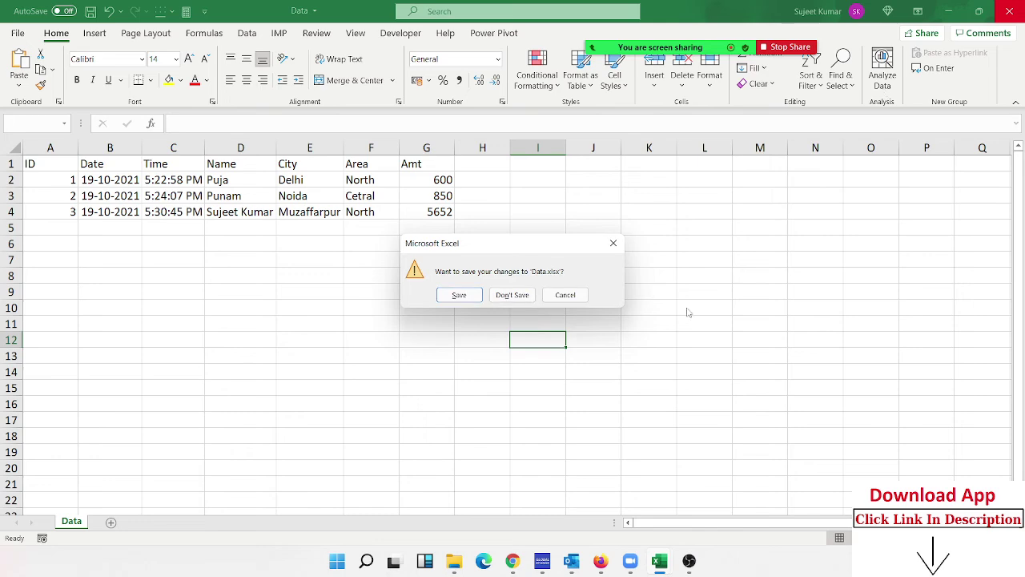
{"action": "left_click", "coordinate": [460, 297]}
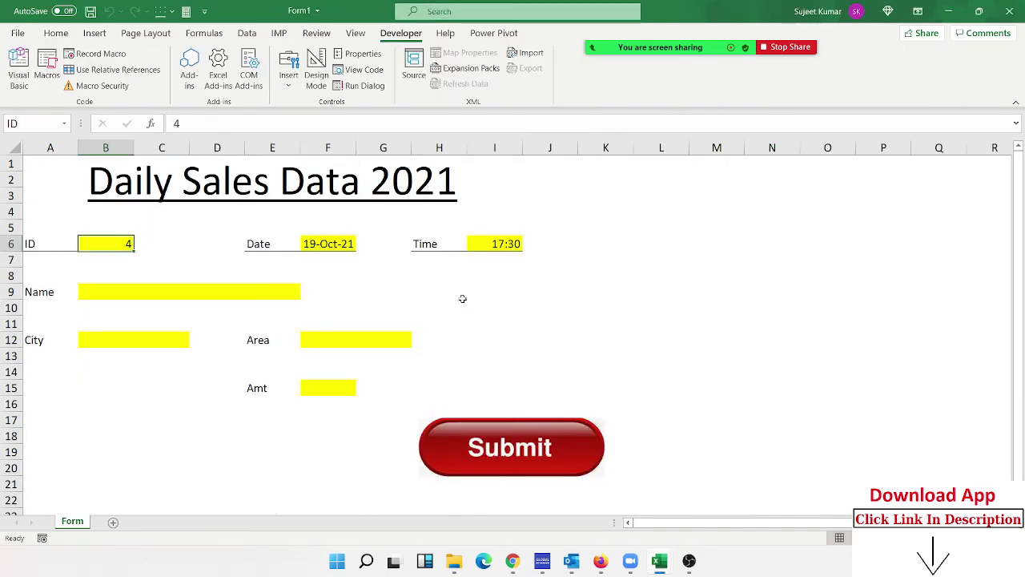
{"action": "left_click", "coordinate": [454, 561]}
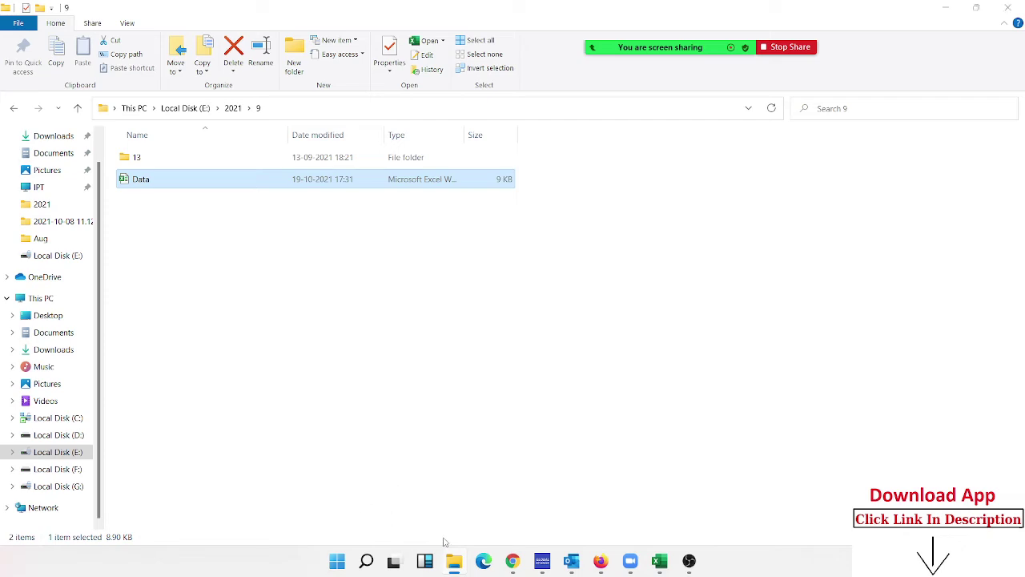
Minimise File Explorer to reveal the desktop and its workbook shortcuts.
{"action": "left_click", "coordinate": [454, 560]}
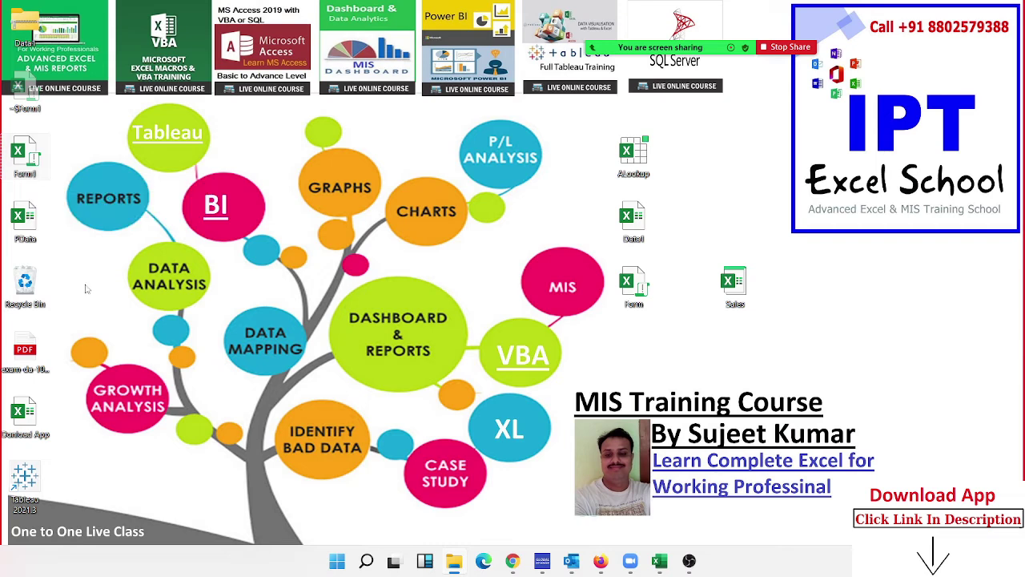
In Google Drive in Firefox, choose Get Backup and Sync for Windows from the settings menu.
{"action": "left_click", "coordinate": [600, 562]}
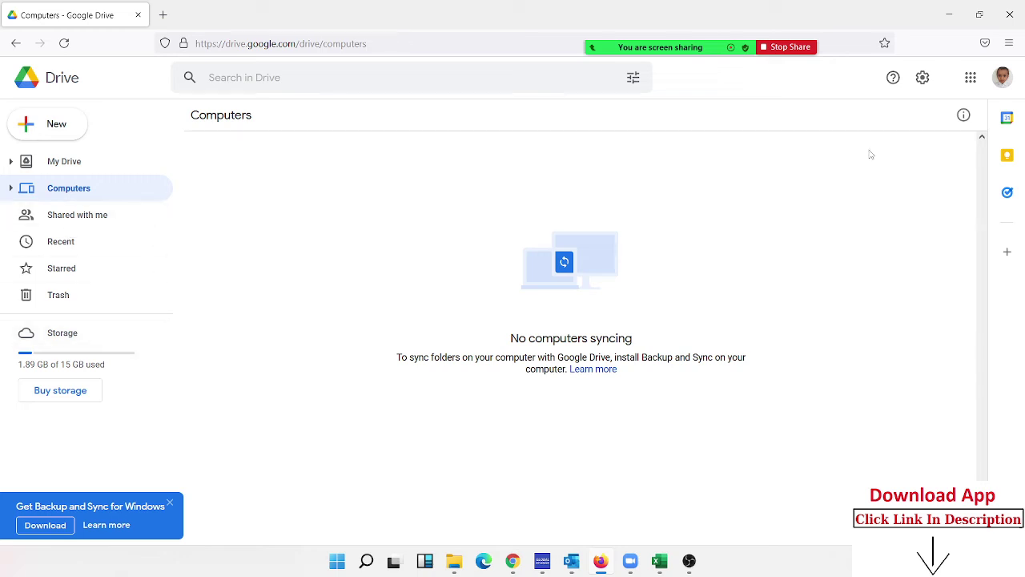
{"action": "left_click", "coordinate": [972, 80]}
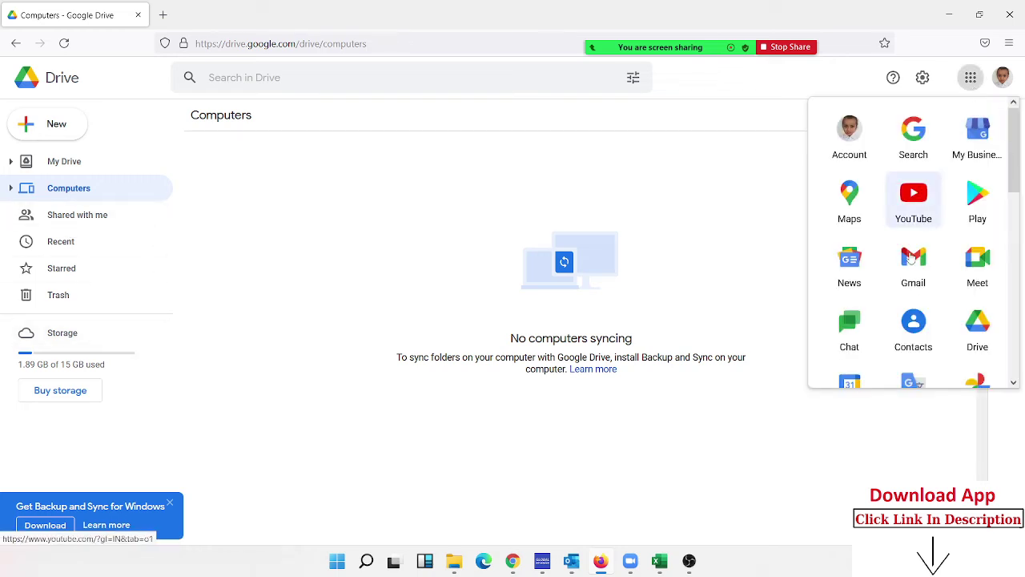
{"action": "left_click", "coordinate": [923, 80]}
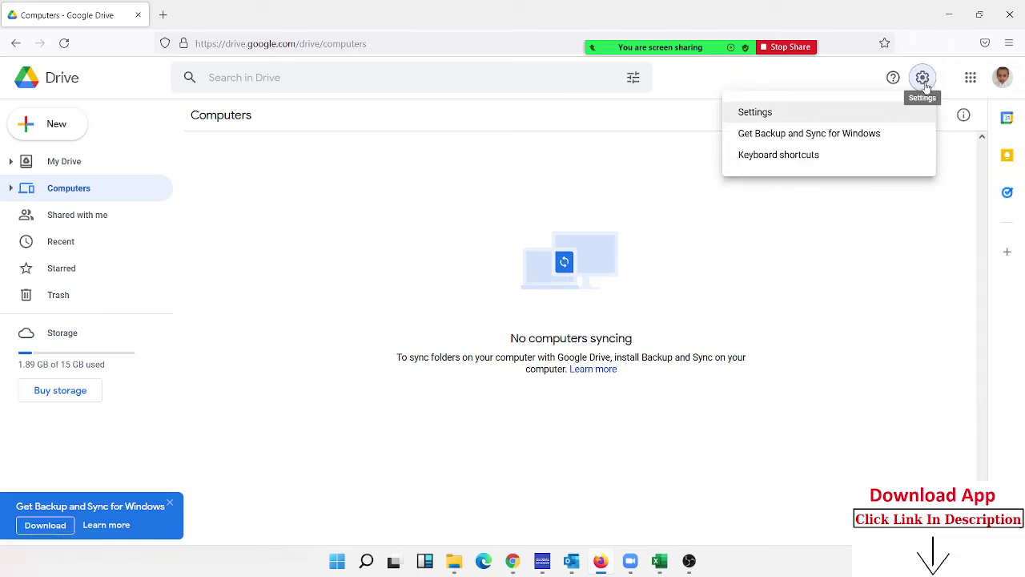
{"action": "left_click", "coordinate": [540, 174]}
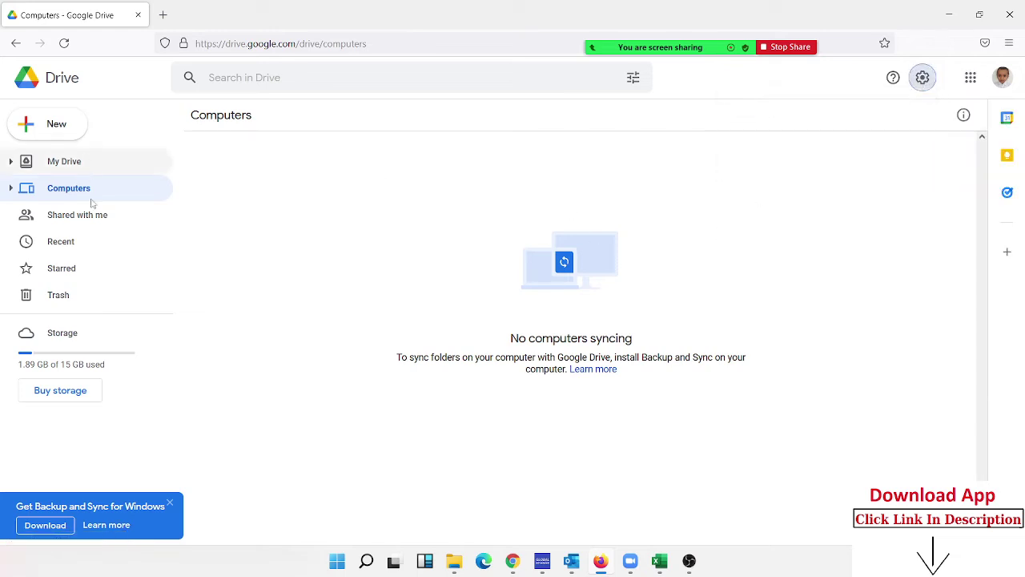
{"action": "left_click", "coordinate": [1002, 77]}
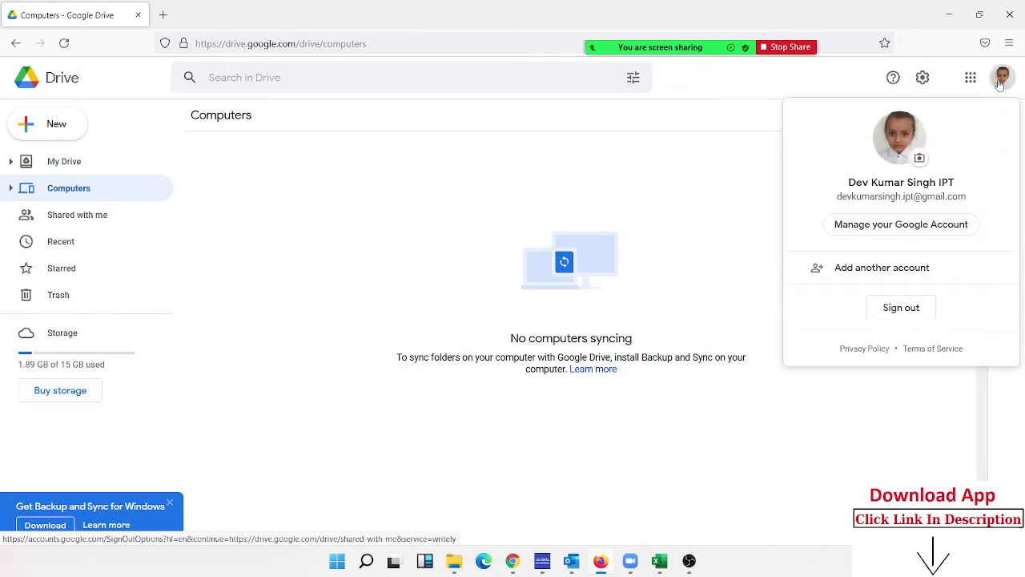
{"action": "left_click", "coordinate": [923, 92]}
{"action": "left_click", "coordinate": [925, 80]}
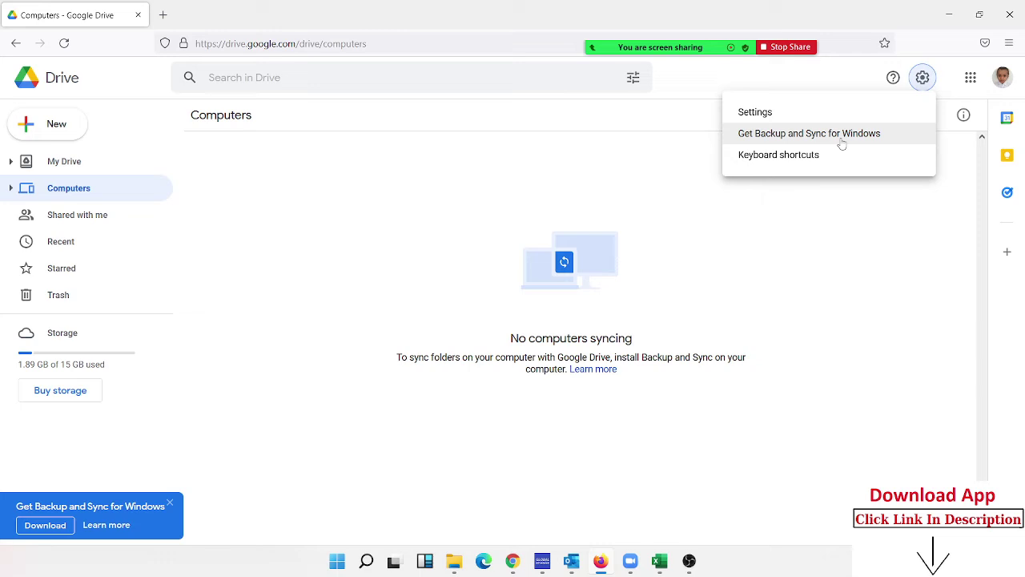
{"action": "left_click", "coordinate": [841, 136]}
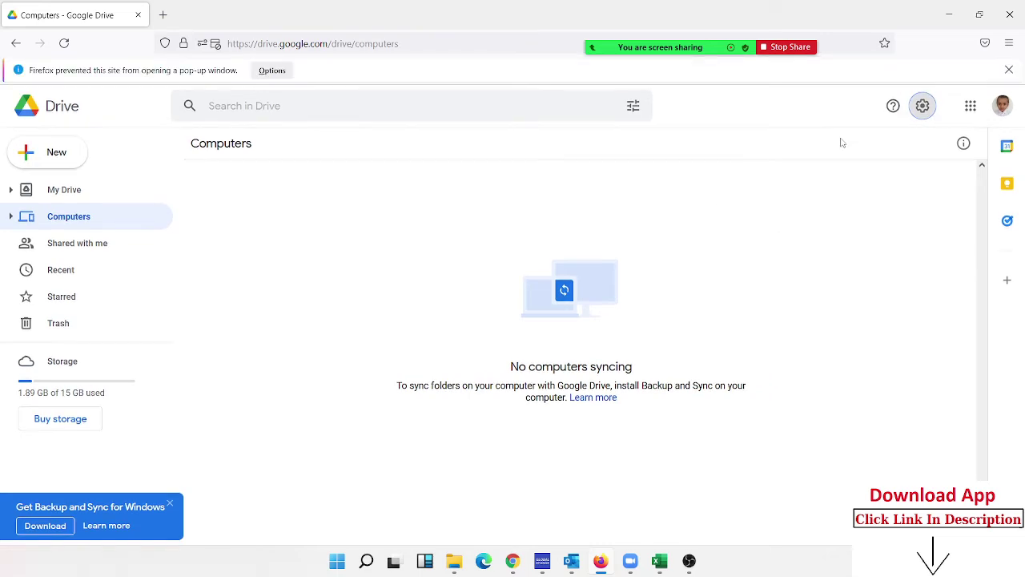
Download installbackupandsync.exe and launch it from Firefox's recent downloads list.
{"action": "left_click", "coordinate": [55, 528]}
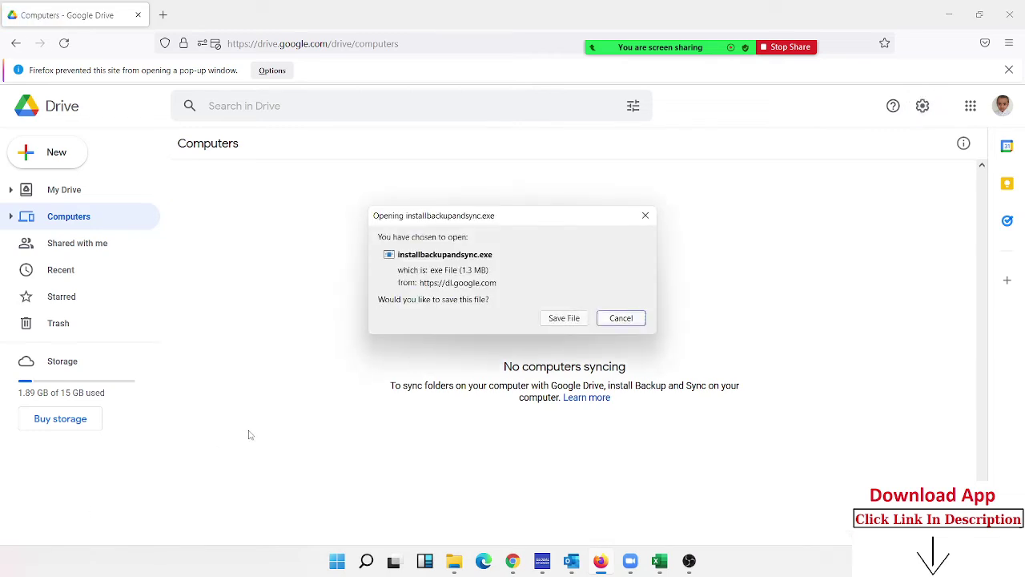
{"action": "left_click", "coordinate": [552, 318]}
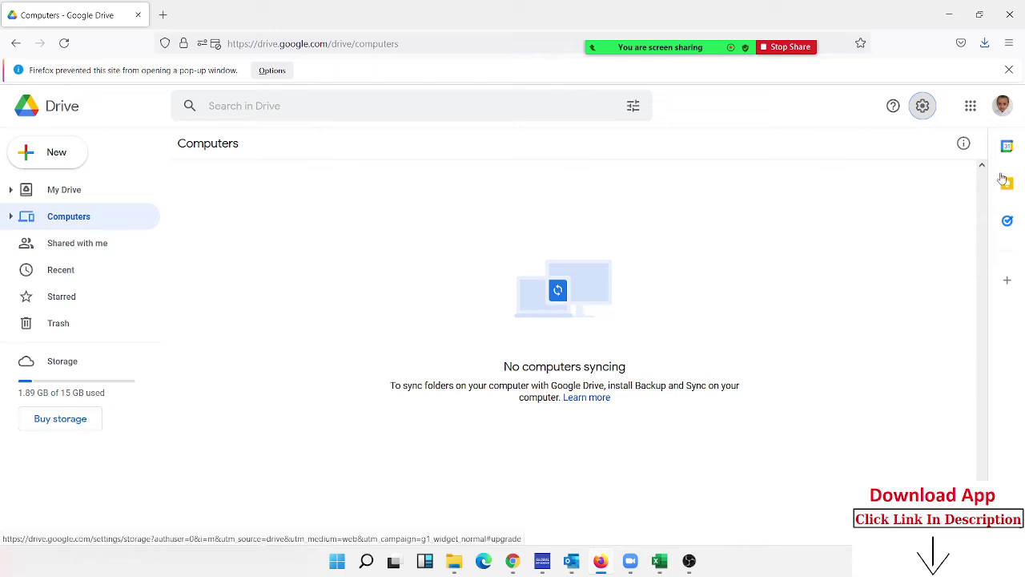
{"action": "left_click", "coordinate": [988, 46]}
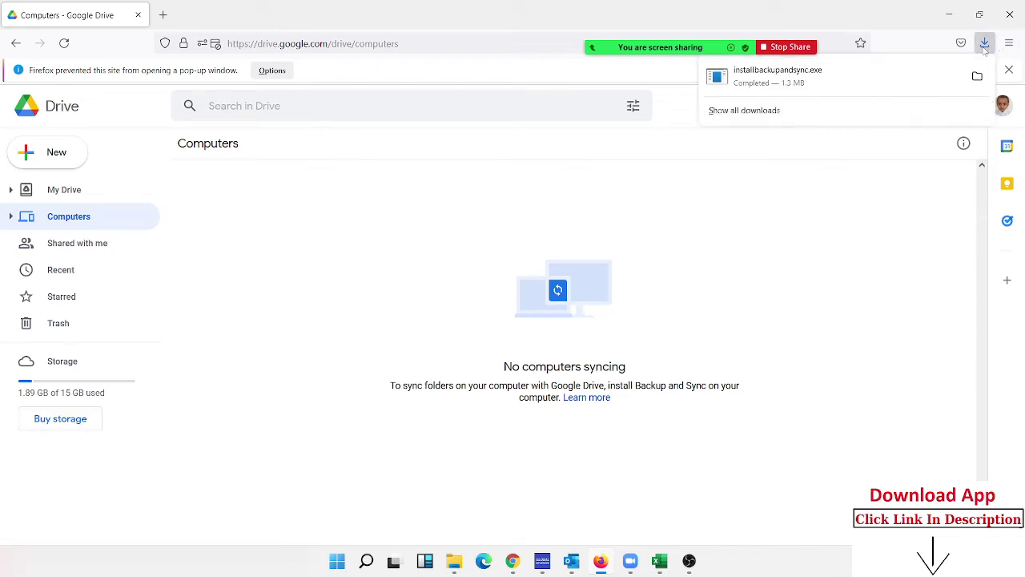
{"action": "left_click", "coordinate": [785, 92]}
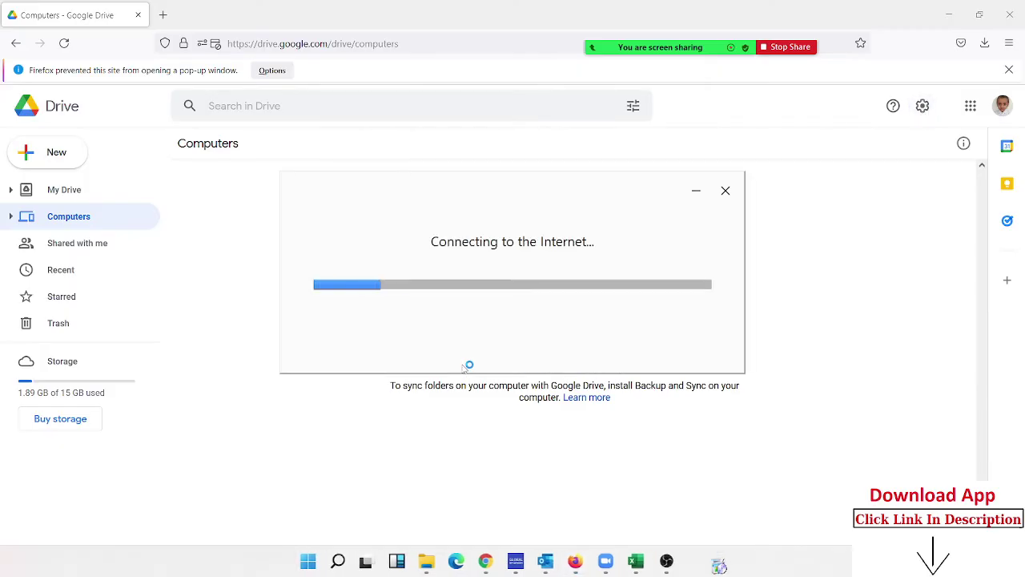
Bring Excel's Form1 workbook with the Daily Sales Data 2021 form back to the front.
{"action": "left_click", "coordinate": [644, 563]}
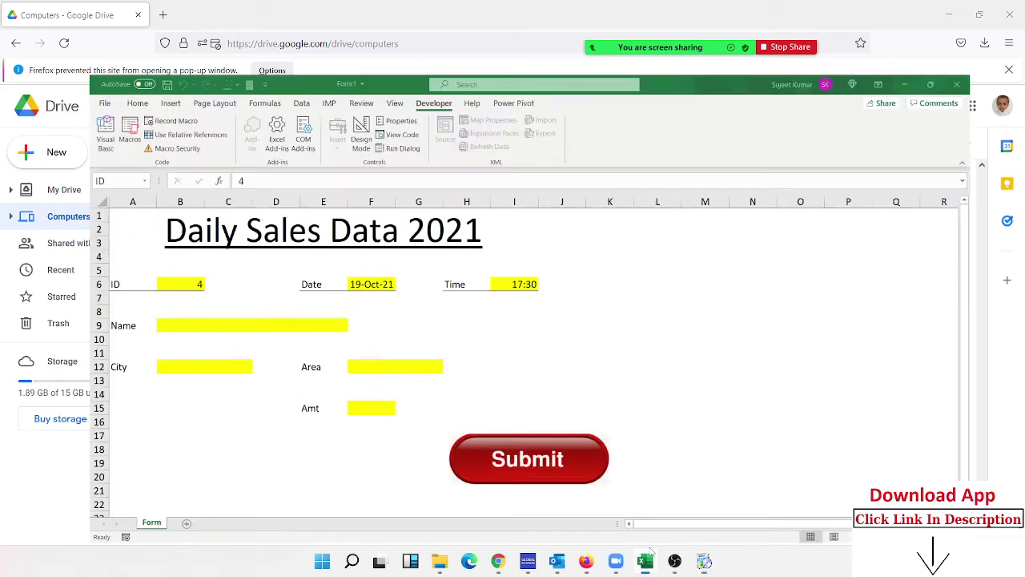
{"action": "left_click", "coordinate": [647, 564]}
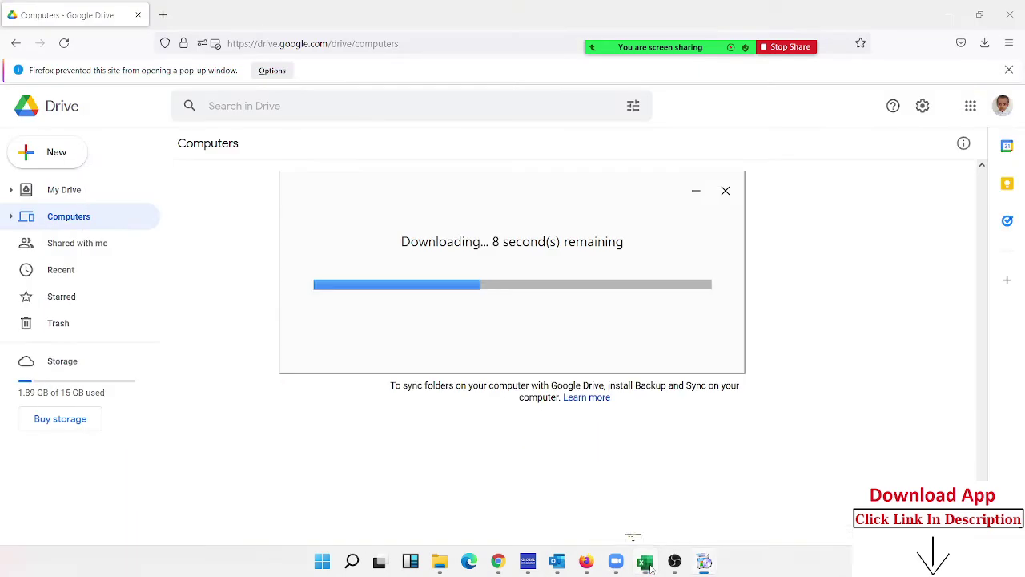
{"action": "left_click", "coordinate": [646, 562]}
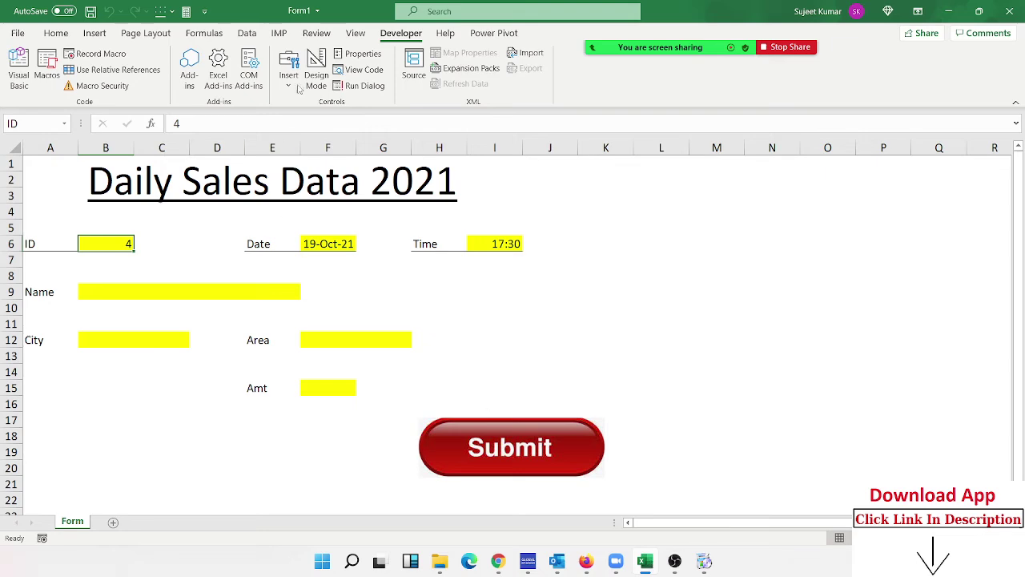
Open the VBA editor and select the E:\2021\9\Data.xlsx path in Workbooks.Open.
{"action": "left_click", "coordinate": [19, 68]}
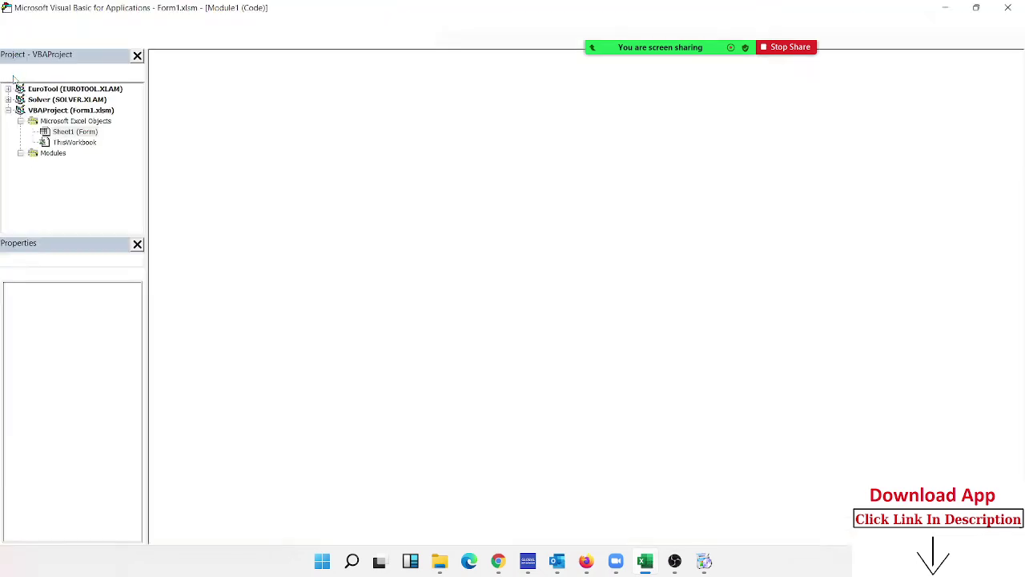
{"action": "left_click_drag", "start_coordinate": [256, 93], "coordinate": [305, 94]}
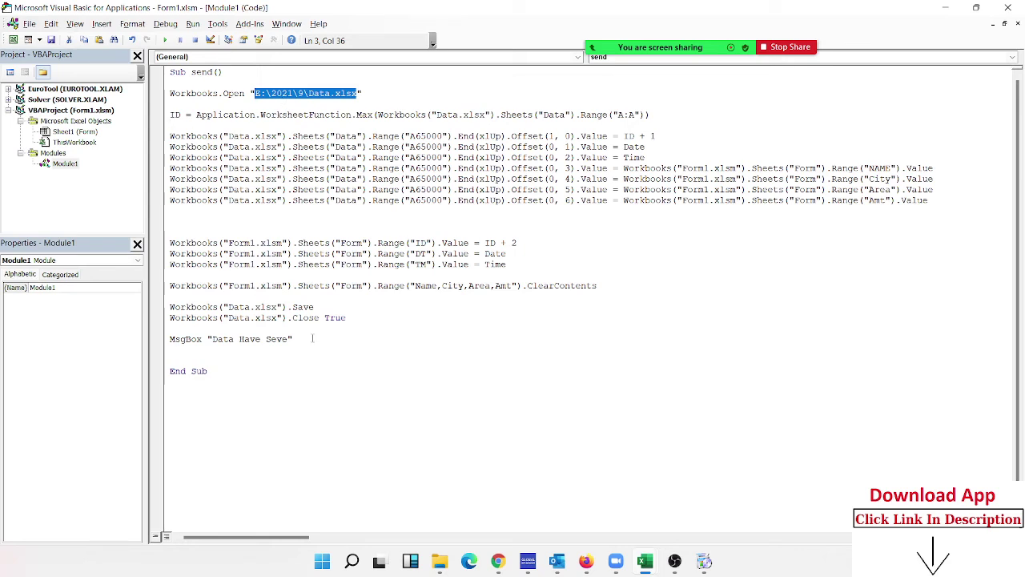
Bring the Backup and Sync installer's Installing window in front of the send macro.
{"action": "left_click", "coordinate": [703, 561]}
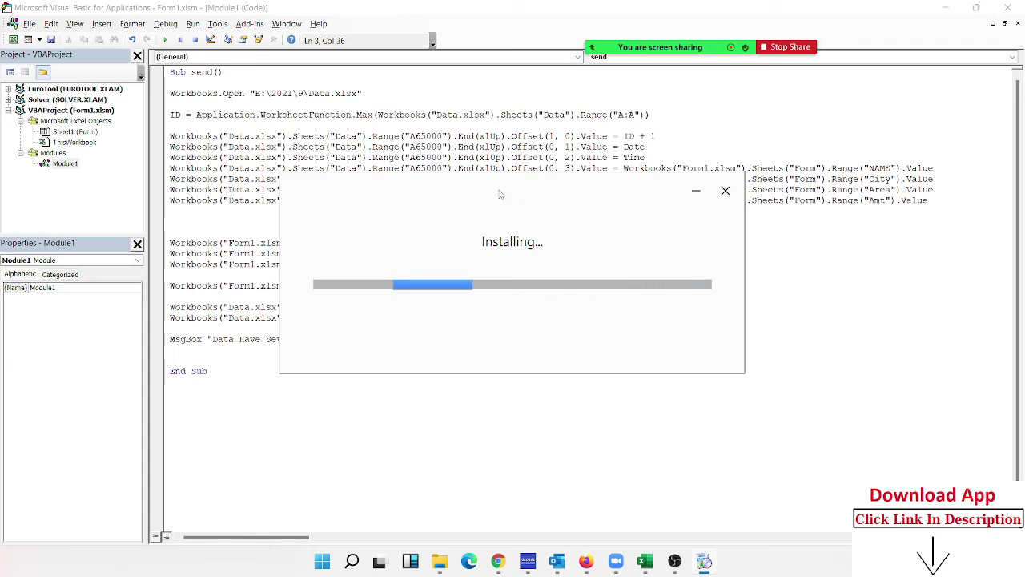
Reposition the installer window and show This PC's drives in File Explorer.
{"action": "mouse_move", "coordinate": [482, 193]}
{"action": "left_mouse_down"}
{"action": "mouse_move", "coordinate": [470, 198]}
{"action": "mouse_move", "coordinate": [636, 392]}
{"action": "mouse_move", "coordinate": [636, 366]}
{"action": "mouse_move", "coordinate": [614, 349]}
{"action": "left_mouse_up"}
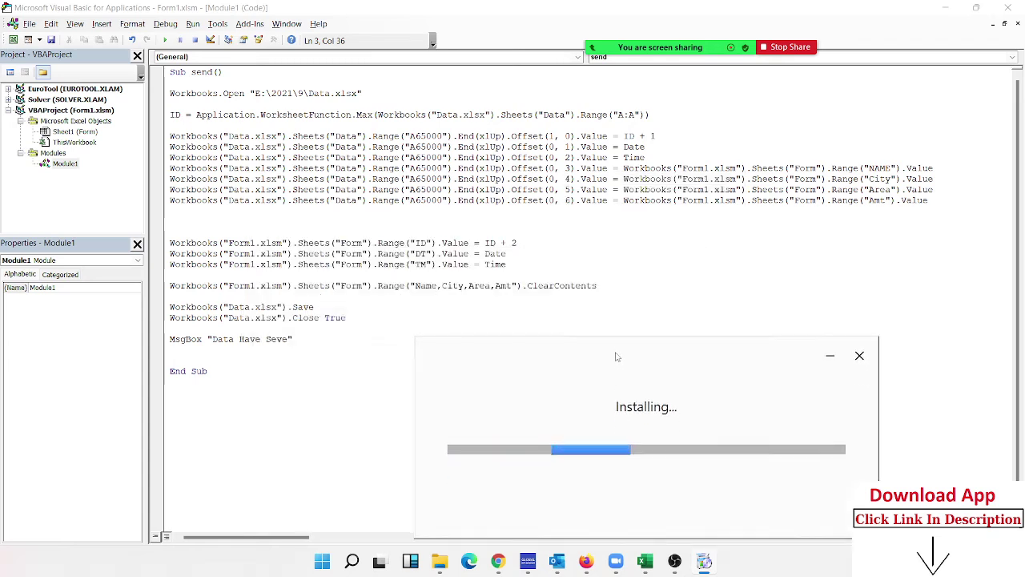
{"action": "left_click", "coordinate": [440, 561]}
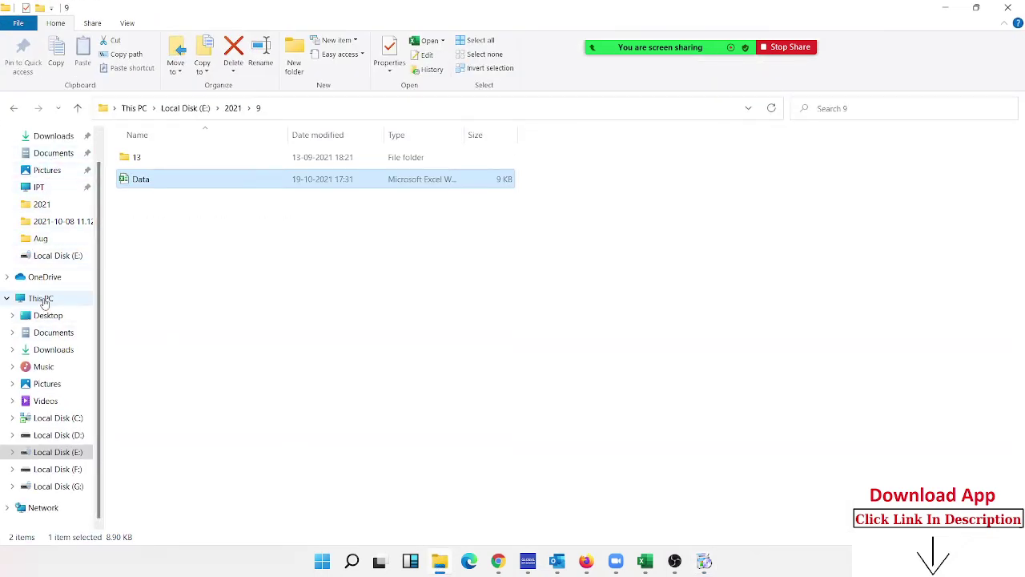
{"action": "left_click", "coordinate": [42, 299]}
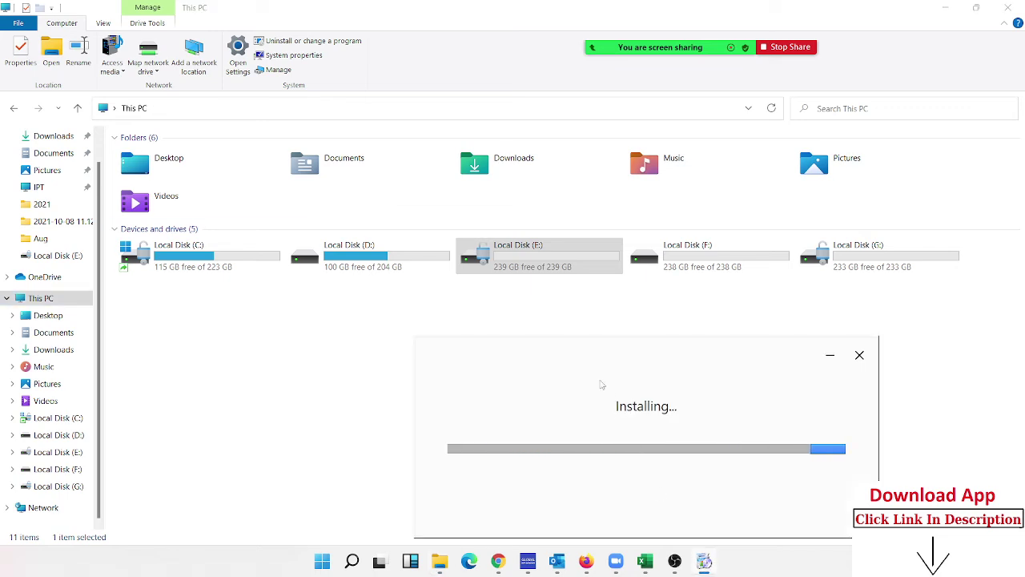
Reposition the installer, check the hidden notification icons, then minimise and restore the installer.
{"action": "left_click_drag", "start_coordinate": [584, 356], "coordinate": [572, 318]}
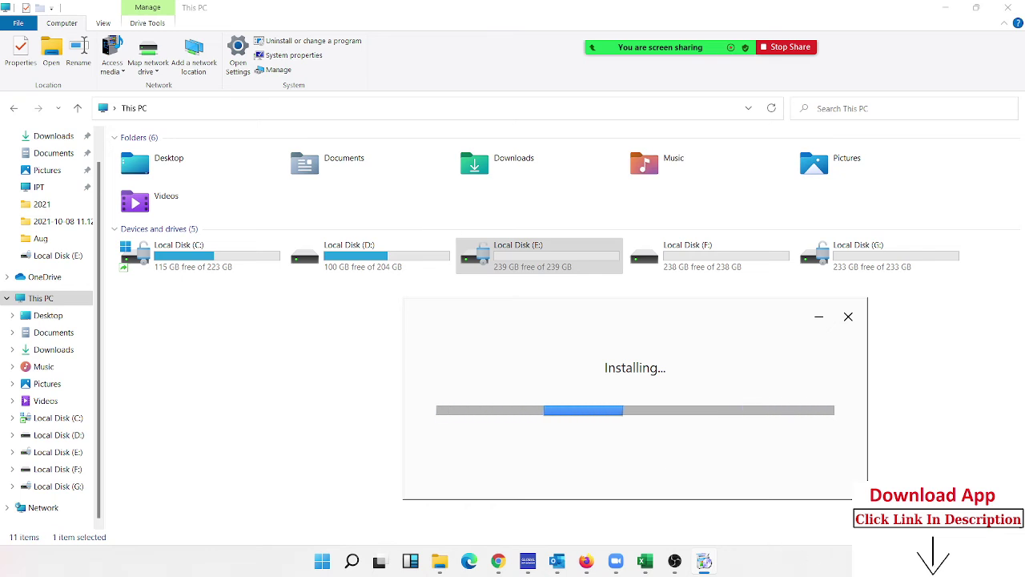
{"action": "left_click", "coordinate": [827, 547]}
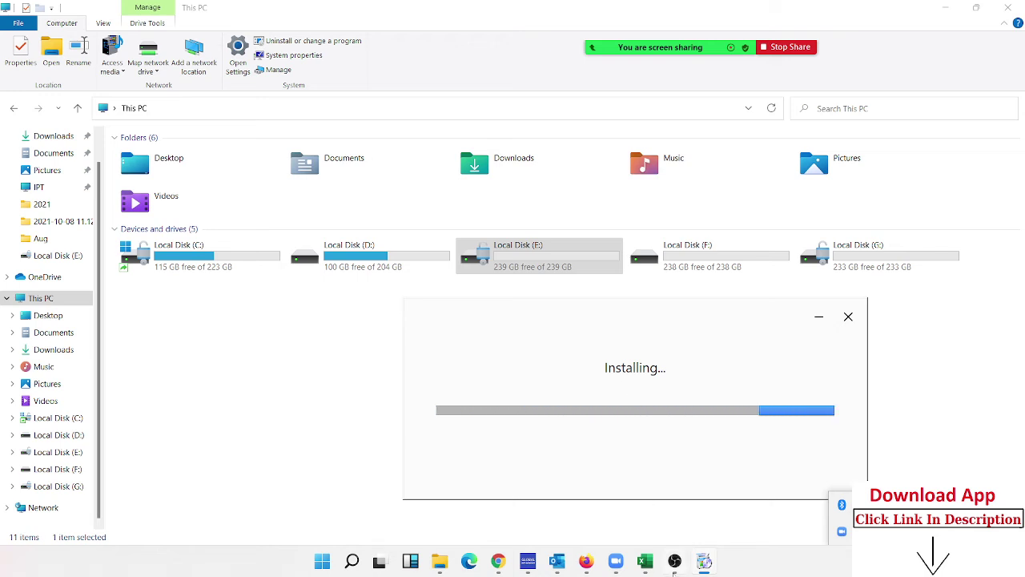
{"action": "left_click", "coordinate": [703, 563]}
{"action": "left_click", "coordinate": [704, 563]}
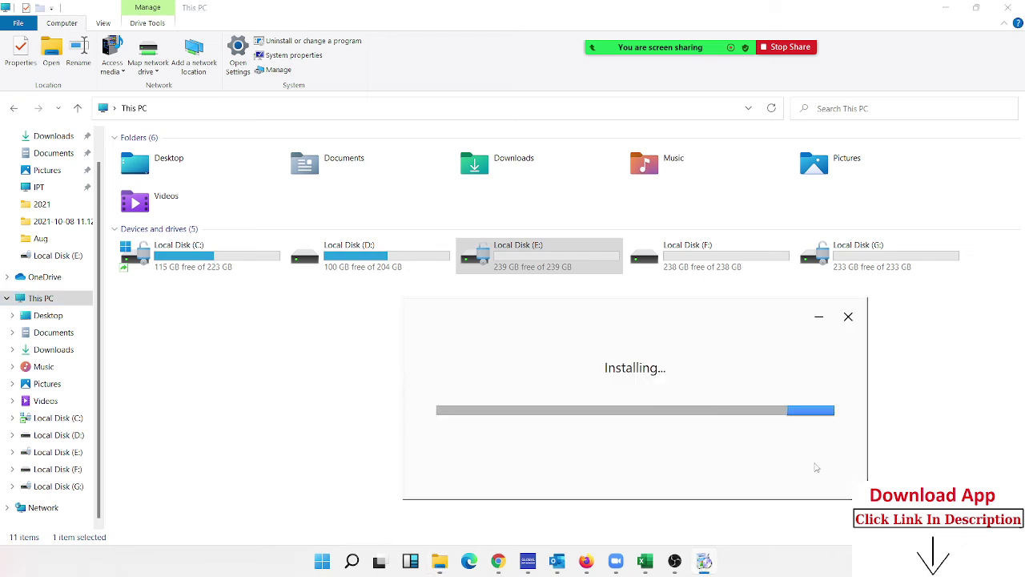
Confirm Cancel Installation until the installer closes, then show Firefox's recent downloads list.
{"action": "left_click", "coordinate": [849, 317]}
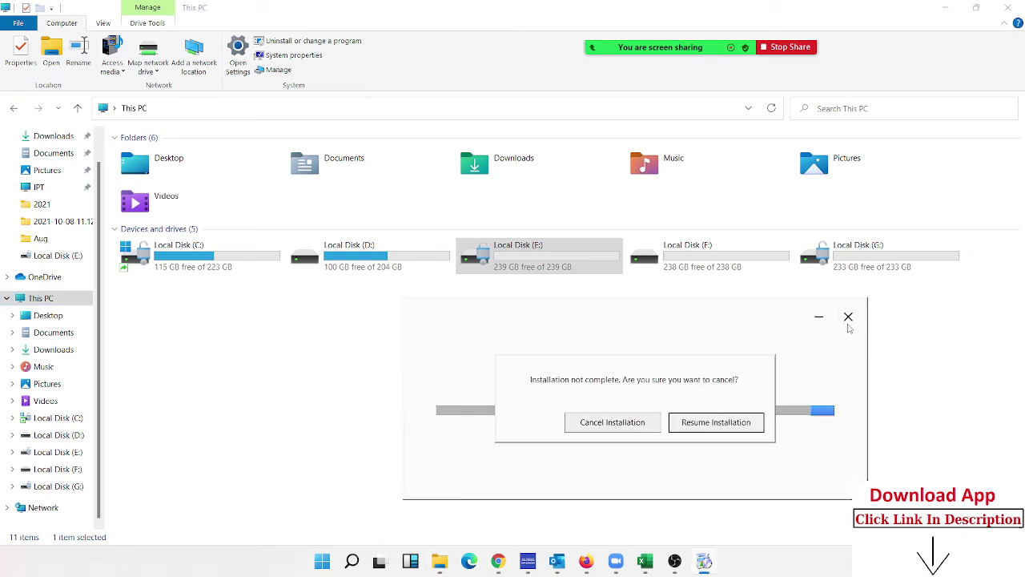
{"action": "left_click", "coordinate": [613, 430]}
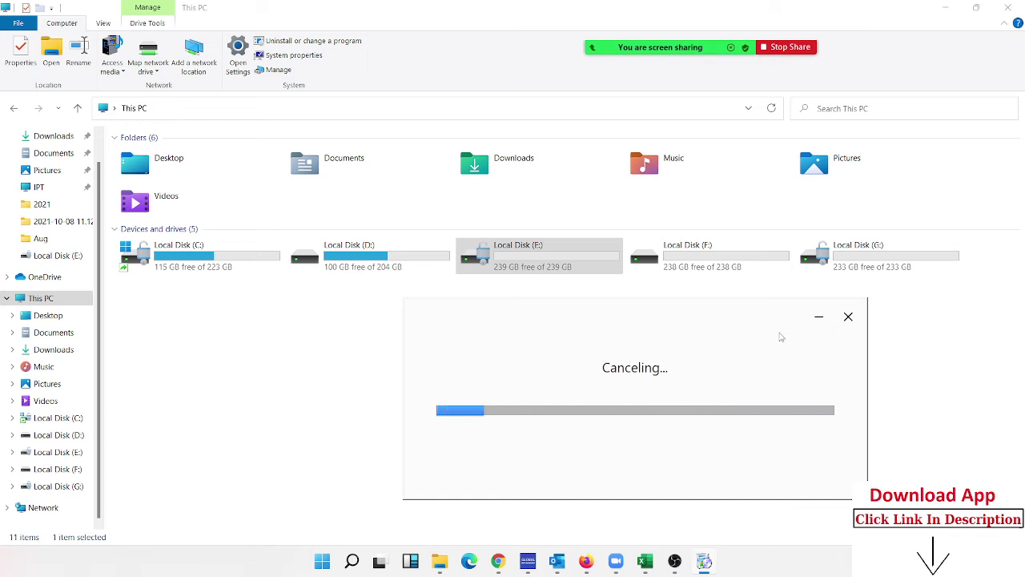
{"action": "left_click", "coordinate": [846, 325]}
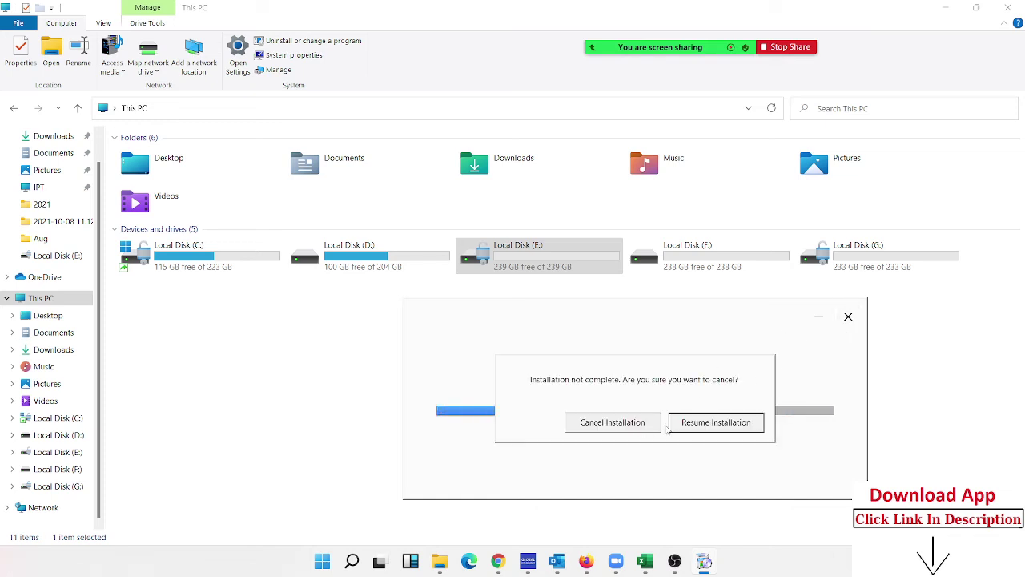
{"action": "left_click", "coordinate": [693, 428]}
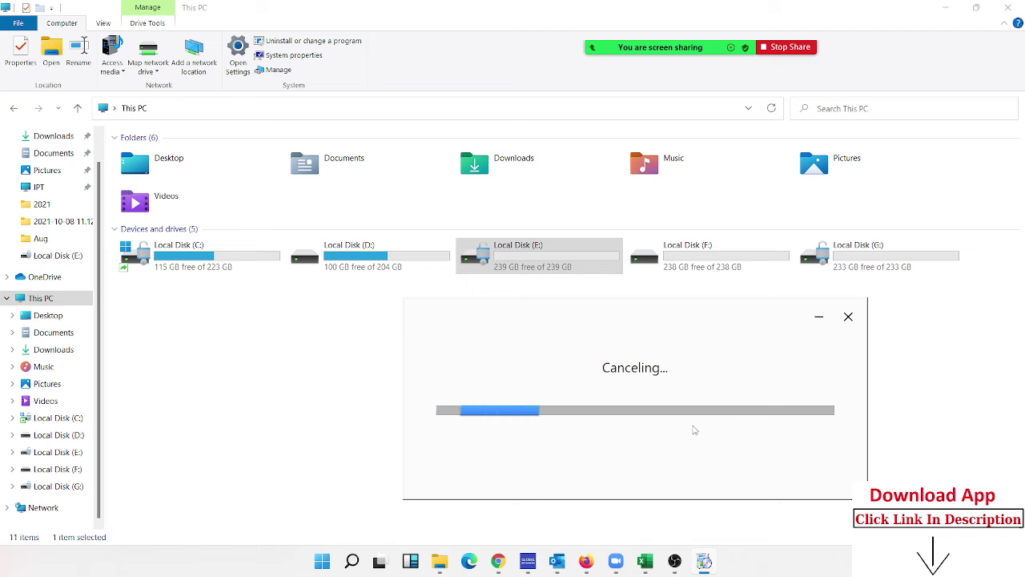
{"action": "left_click", "coordinate": [848, 317]}
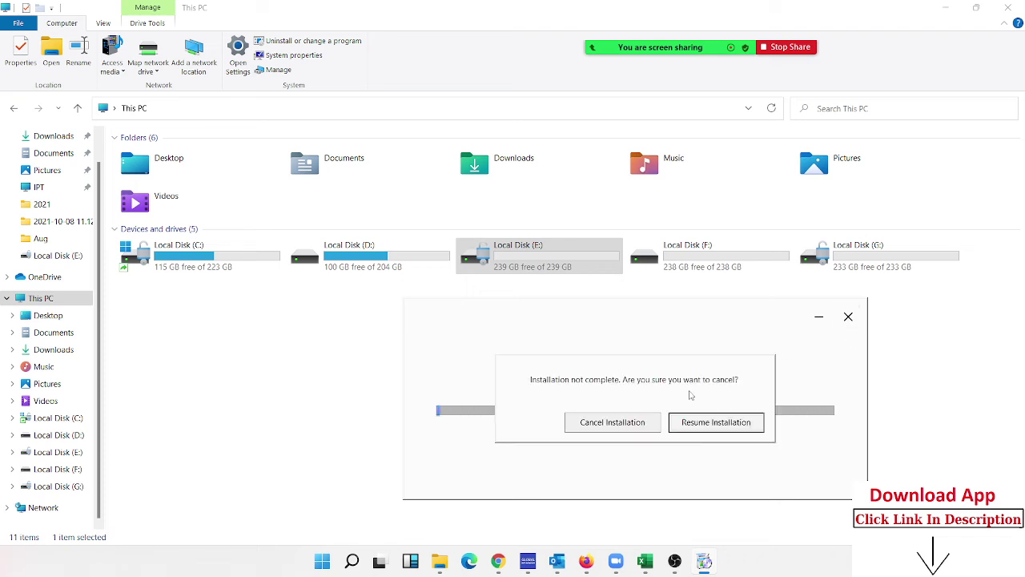
{"action": "left_click", "coordinate": [632, 429]}
{"action": "left_click", "coordinate": [848, 316]}
{"action": "left_click", "coordinate": [640, 430]}
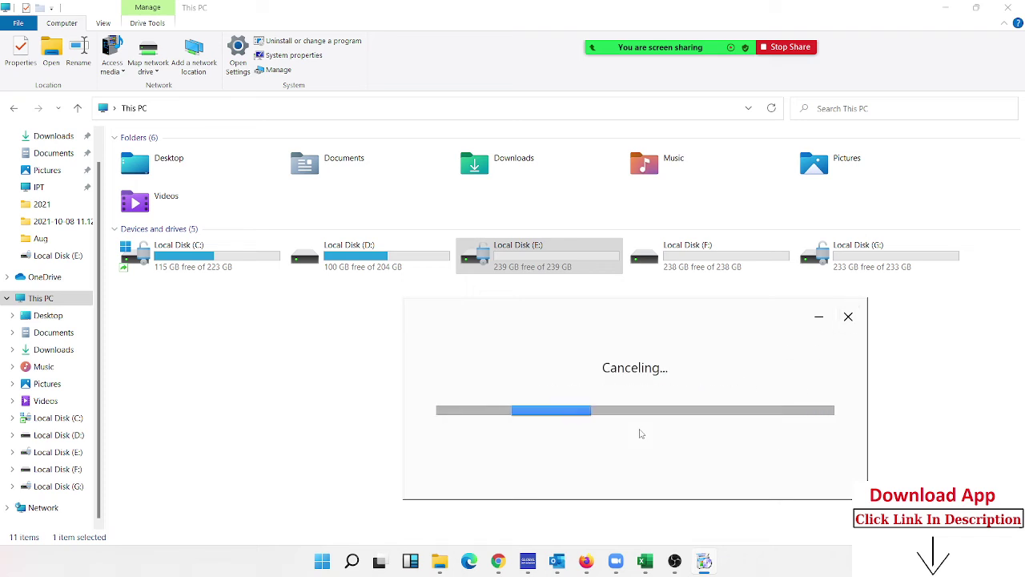
{"action": "left_click", "coordinate": [848, 316]}
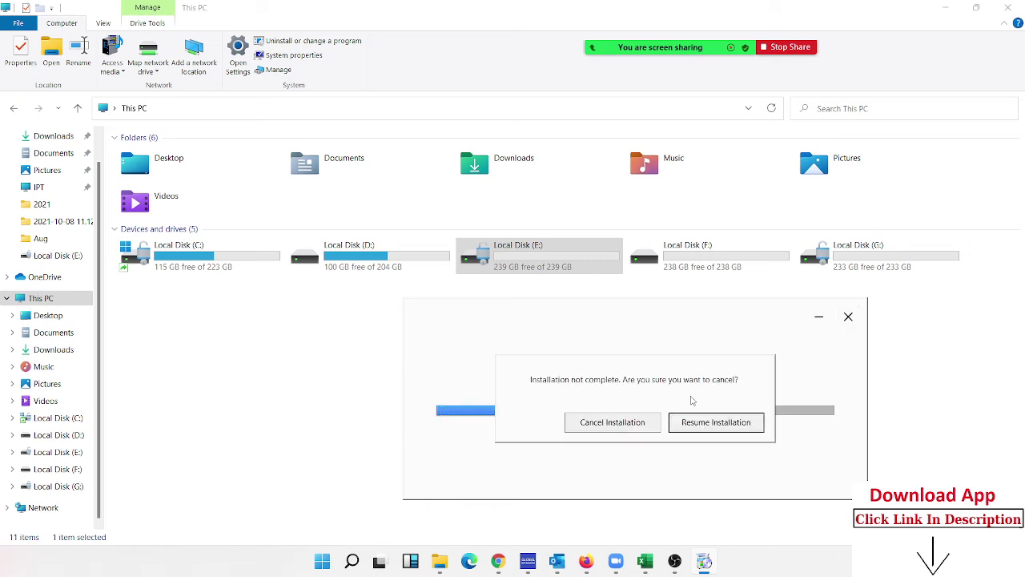
{"action": "left_click", "coordinate": [631, 422]}
{"action": "left_click", "coordinate": [848, 316]}
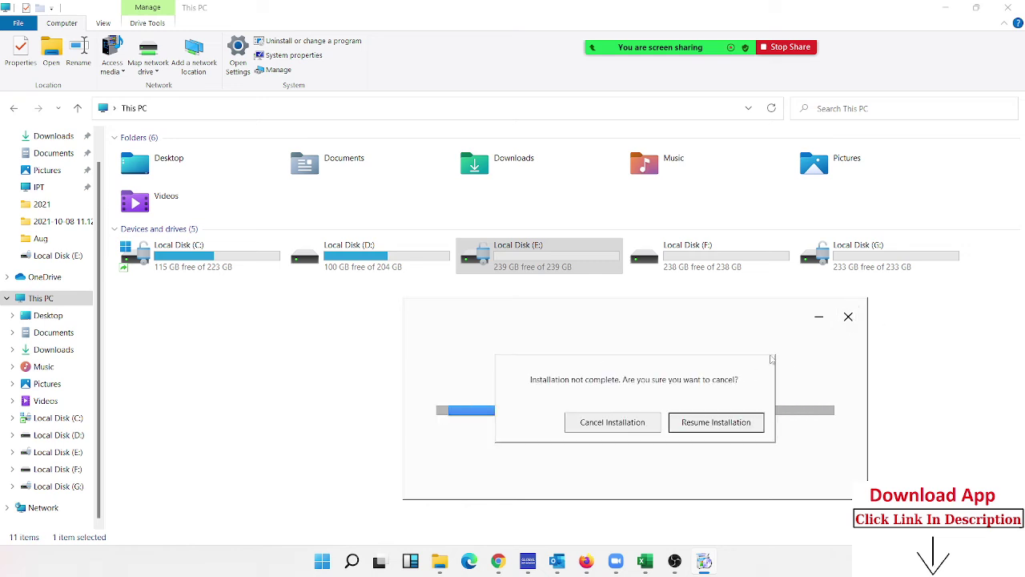
{"action": "left_click", "coordinate": [640, 430]}
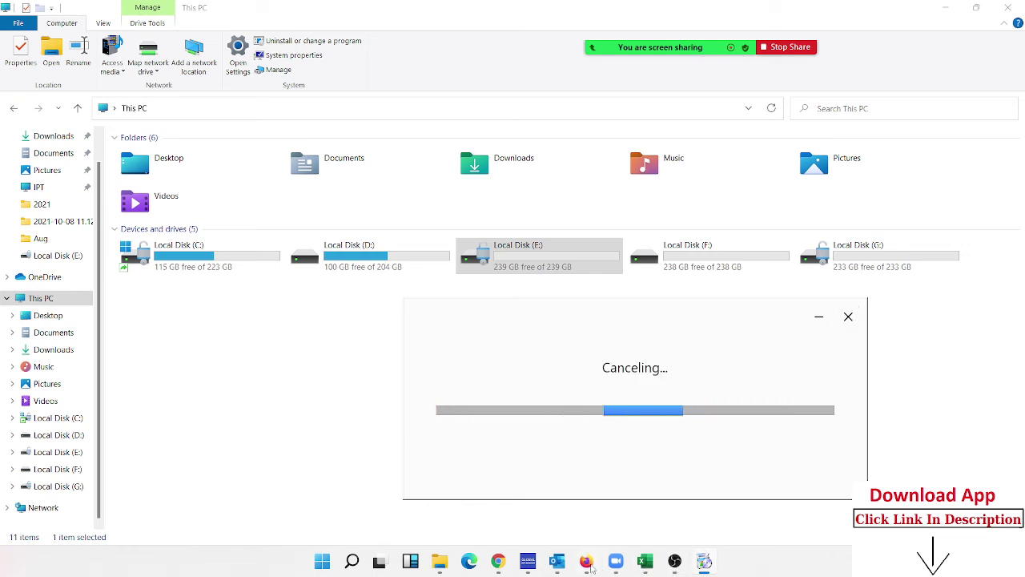
{"action": "left_click", "coordinate": [984, 47]}
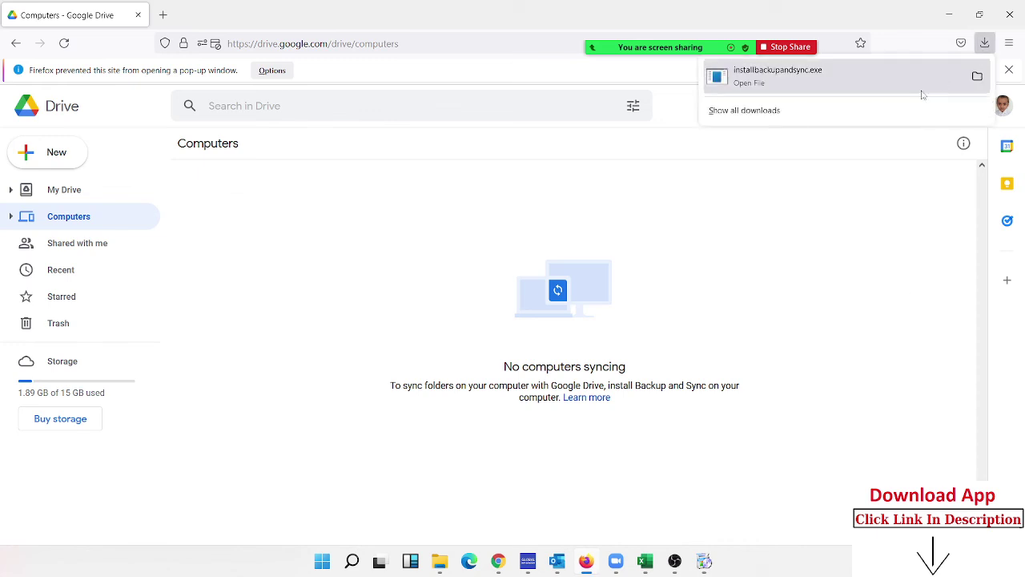
Relaunch the Backup and Sync installer, move its window lower left, and try cancelling the installation.
{"action": "left_click", "coordinate": [839, 80]}
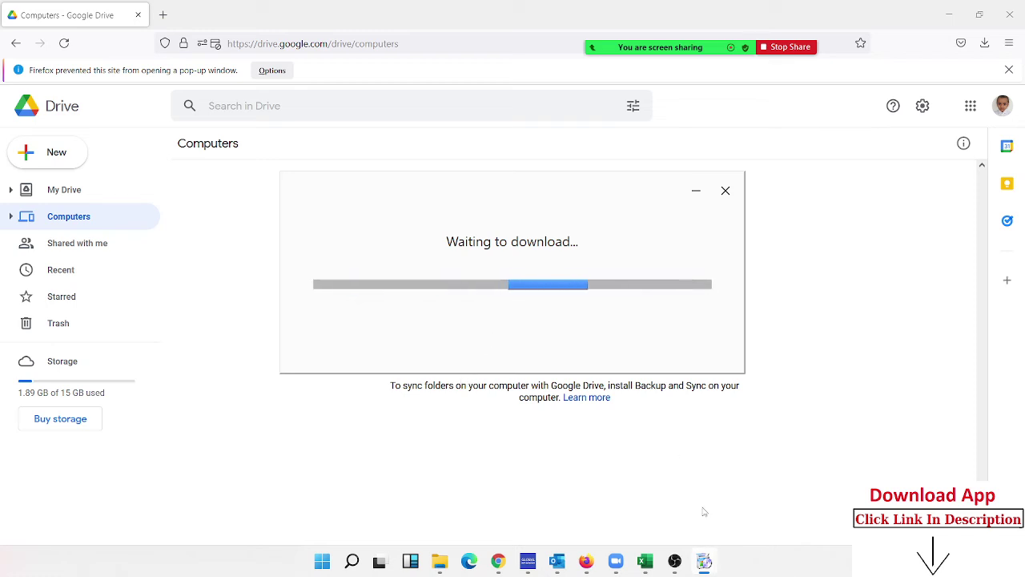
{"action": "mouse_move", "coordinate": [704, 561]}
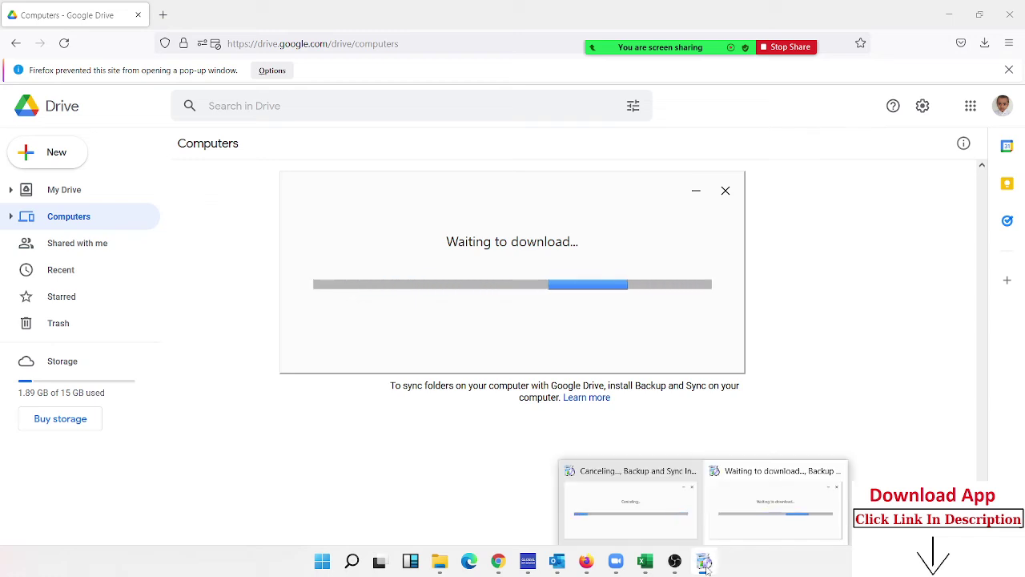
{"action": "left_click", "coordinate": [659, 535]}
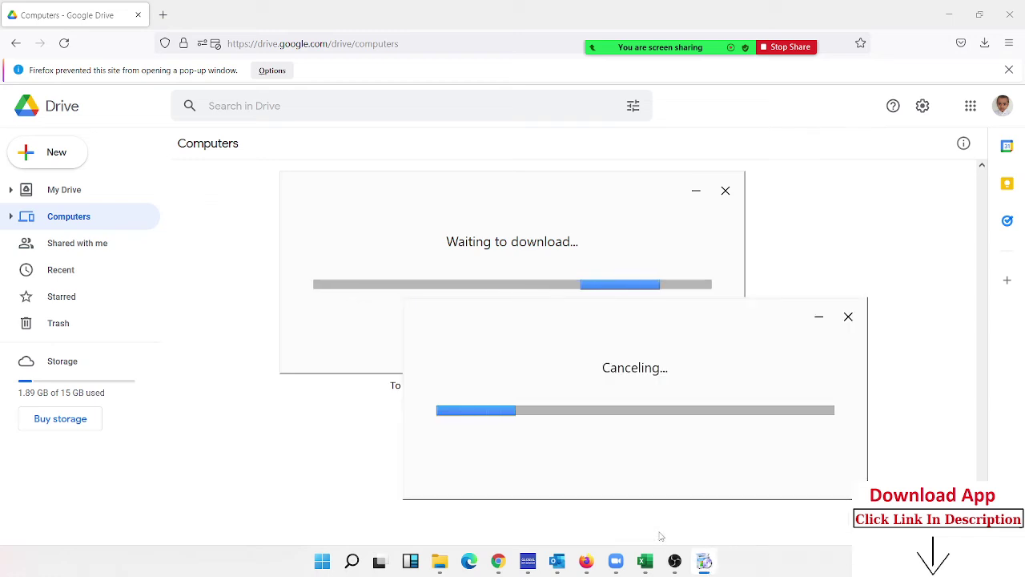
{"action": "left_click_drag", "start_coordinate": [633, 346], "coordinate": [359, 366]}
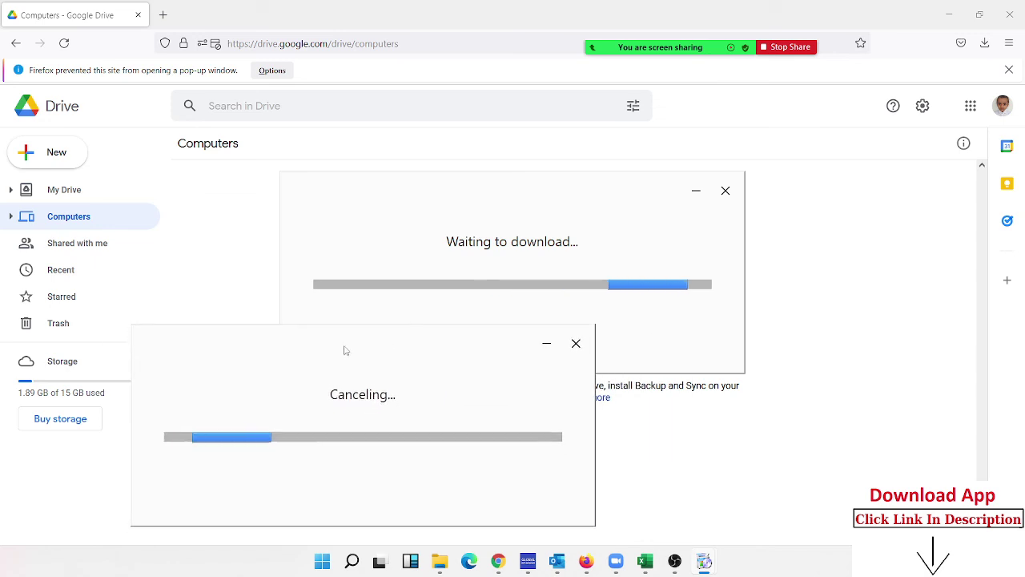
{"action": "left_click", "coordinate": [575, 337]}
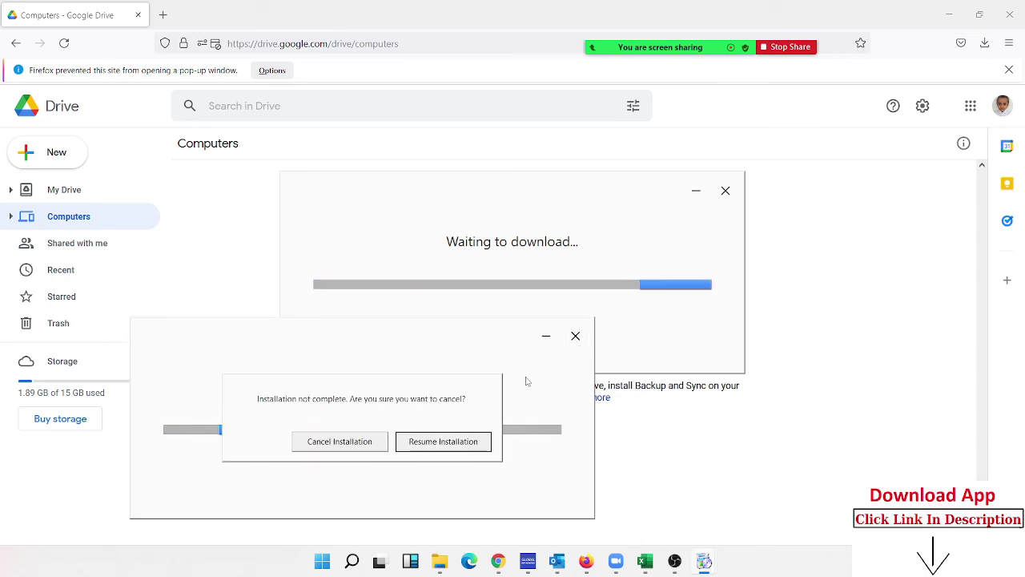
{"action": "left_click", "coordinate": [353, 449]}
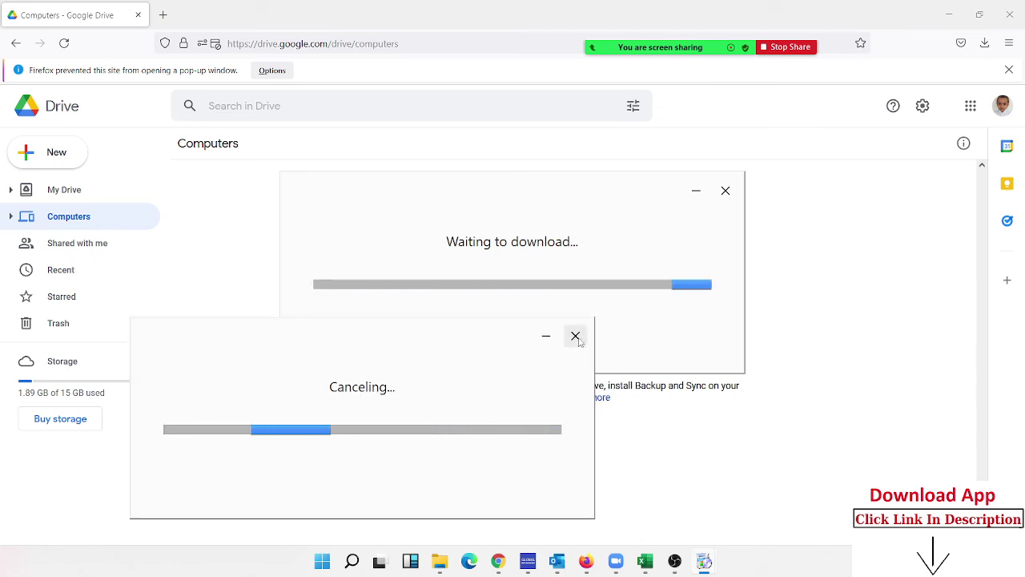
{"action": "left_click", "coordinate": [575, 336]}
{"action": "left_click", "coordinate": [339, 441]}
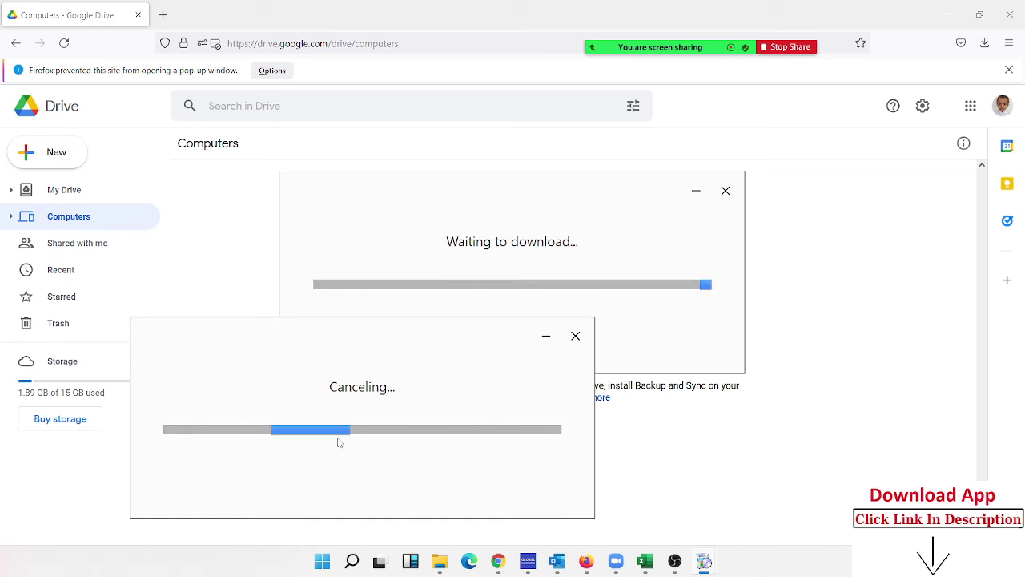
Keep closing the stuck installer and confirming Cancel Installation while it shows Canceling...
{"action": "left_click", "coordinate": [575, 335]}
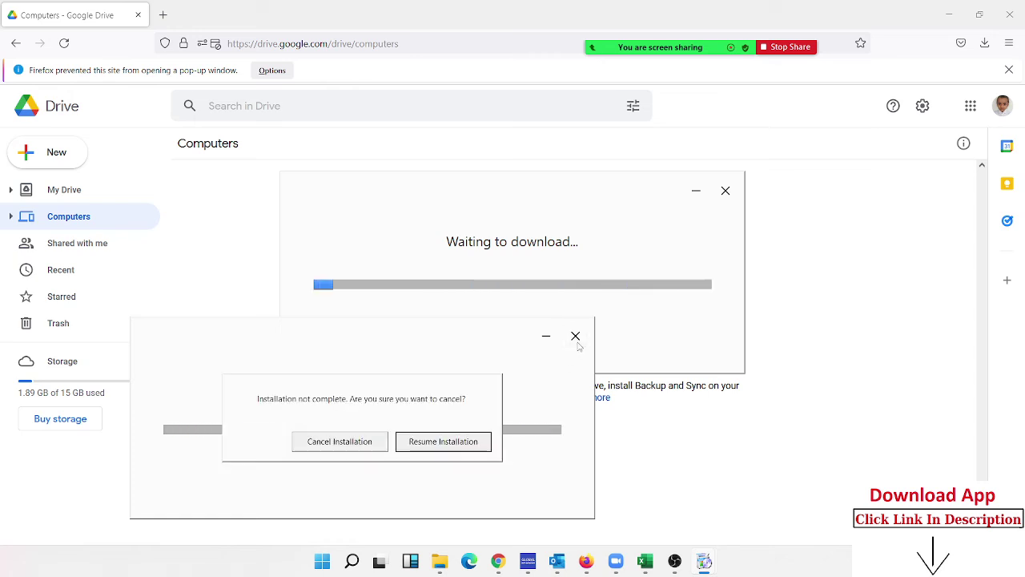
{"action": "left_click", "coordinate": [340, 442]}
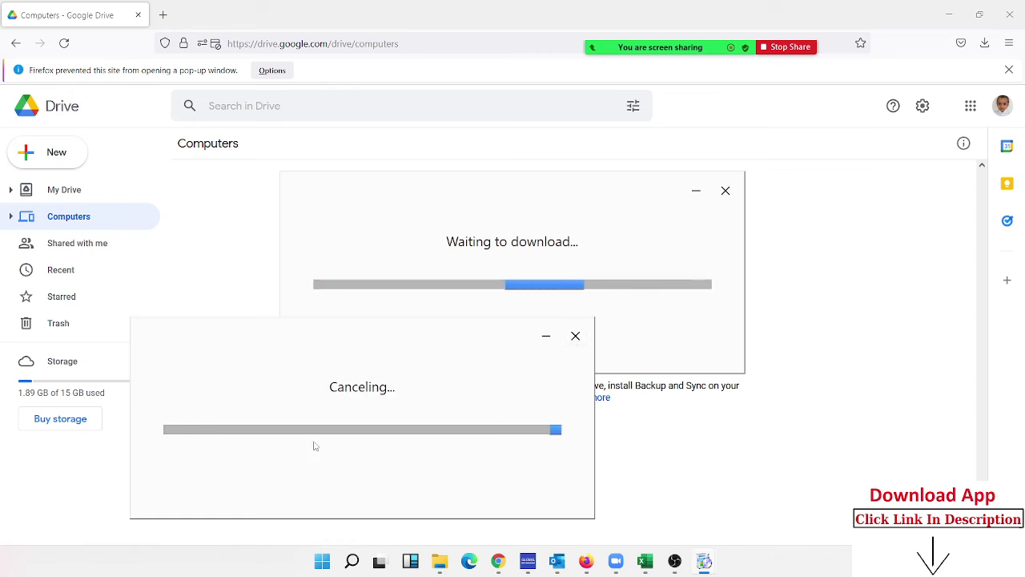
{"action": "left_click", "coordinate": [575, 335]}
{"action": "left_click", "coordinate": [339, 442]}
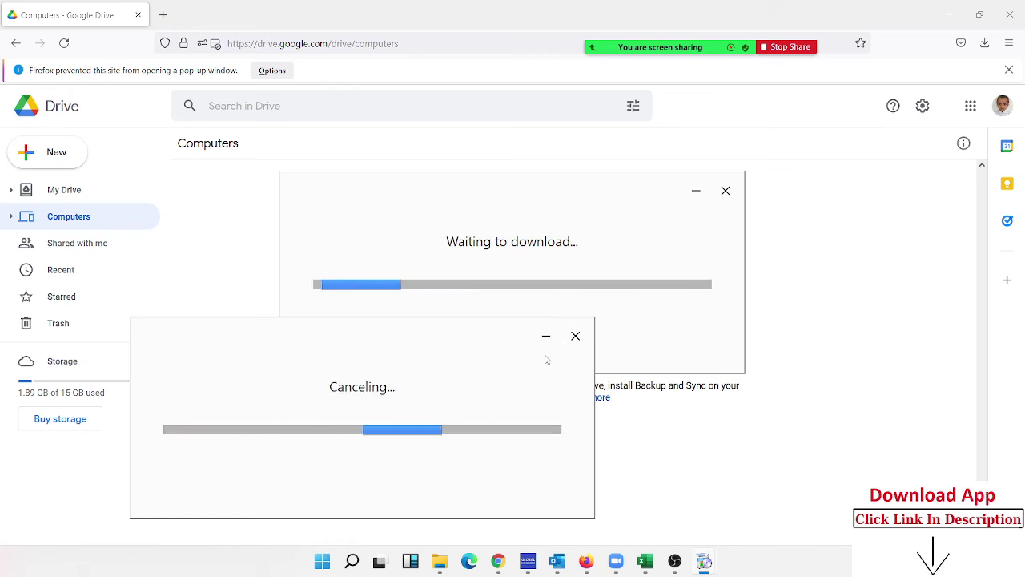
{"action": "left_click", "coordinate": [575, 338]}
{"action": "left_click", "coordinate": [340, 441]}
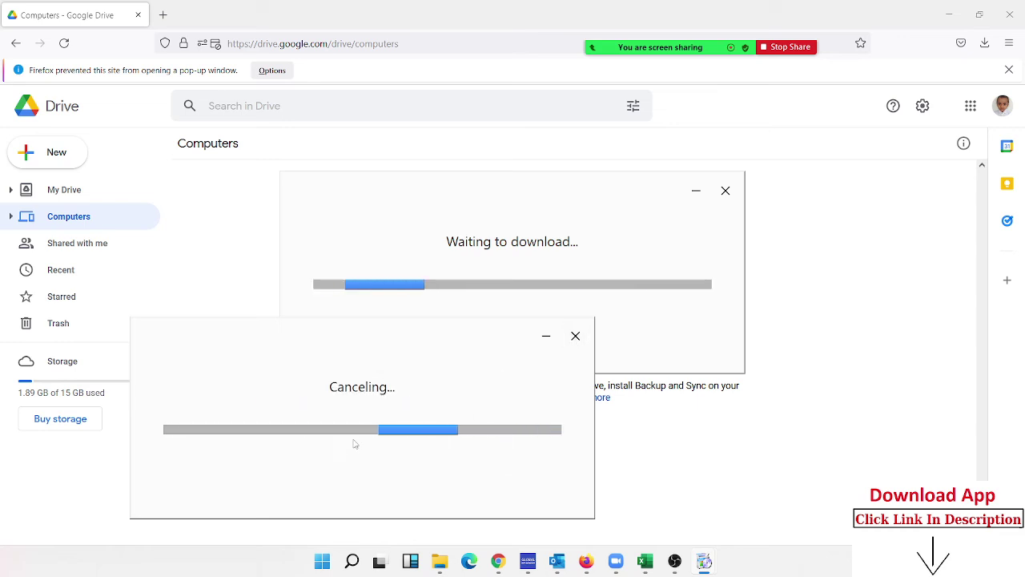
{"action": "left_click", "coordinate": [575, 340]}
{"action": "left_click", "coordinate": [339, 441]}
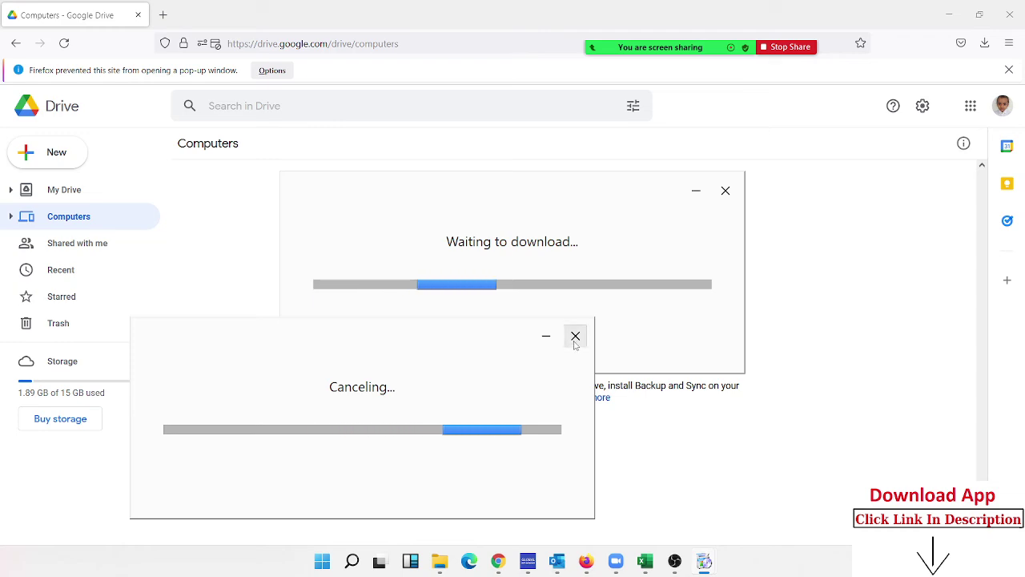
{"action": "left_click", "coordinate": [575, 335]}
{"action": "left_click", "coordinate": [375, 447]}
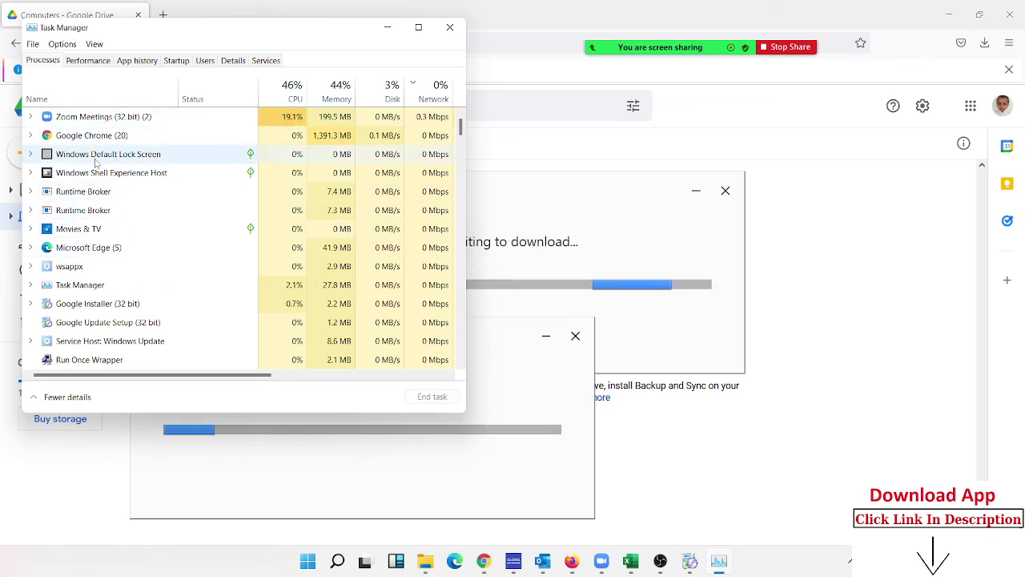
Find Google Installer (32 bit) in Task Manager's process list and end its task.
{"action": "scroll", "coordinate": [97, 213], "scroll_direction": "down", "scroll_amount": 2}
{"action": "scroll", "coordinate": [100, 220], "scroll_direction": "down", "scroll_amount": 2}
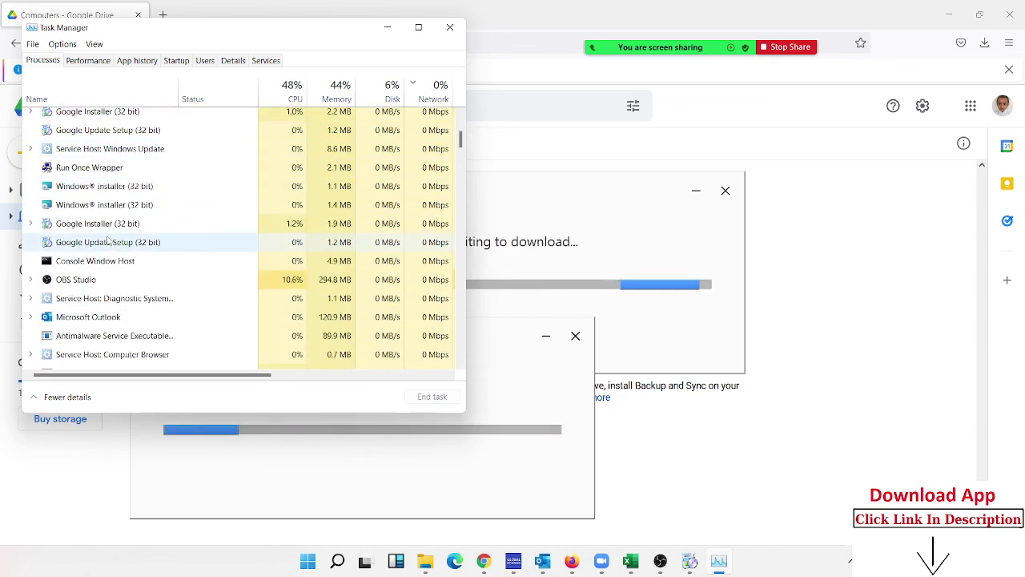
{"action": "scroll", "coordinate": [104, 228], "scroll_direction": "down", "scroll_amount": 2}
{"action": "scroll", "coordinate": [111, 241], "scroll_direction": "down", "scroll_amount": 3}
{"action": "scroll", "coordinate": [111, 242], "scroll_direction": "down", "scroll_amount": 3}
{"action": "scroll", "coordinate": [112, 240], "scroll_direction": "up", "scroll_amount": 1}
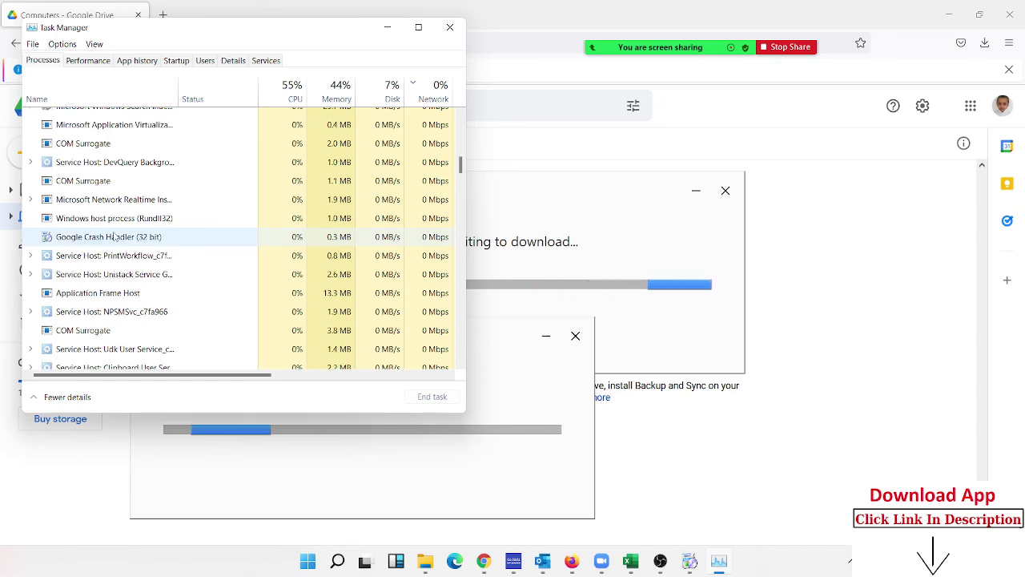
{"action": "scroll", "coordinate": [113, 238], "scroll_direction": "up", "scroll_amount": 3}
{"action": "scroll", "coordinate": [115, 233], "scroll_direction": "up", "scroll_amount": 3}
{"action": "scroll", "coordinate": [115, 233], "scroll_direction": "up", "scroll_amount": 3}
{"action": "scroll", "coordinate": [115, 228], "scroll_direction": "up", "scroll_amount": 4}
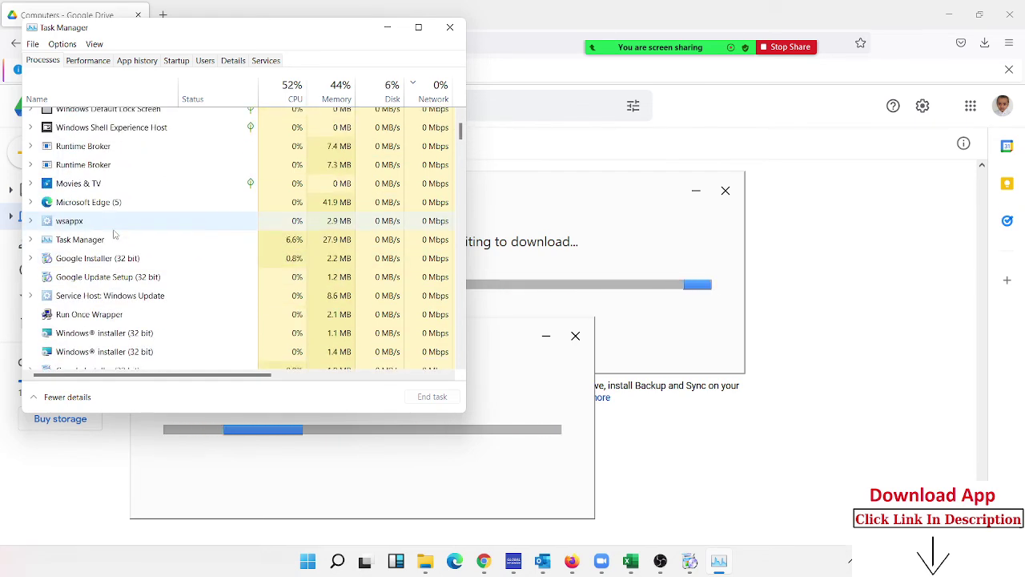
{"action": "scroll", "coordinate": [114, 226], "scroll_direction": "up", "scroll_amount": 1}
{"action": "left_click", "coordinate": [115, 228]}
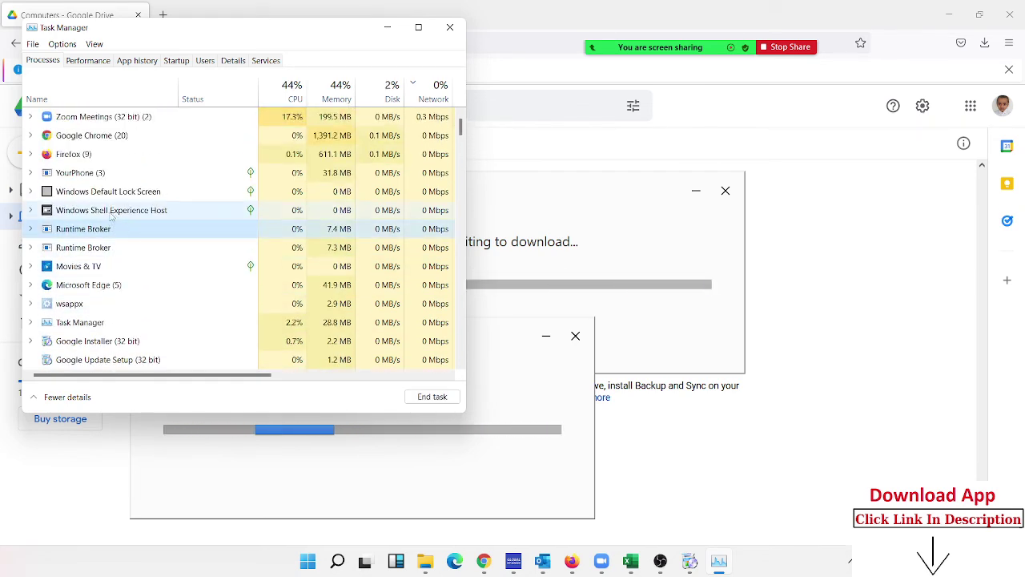
{"action": "left_click", "coordinate": [104, 172]}
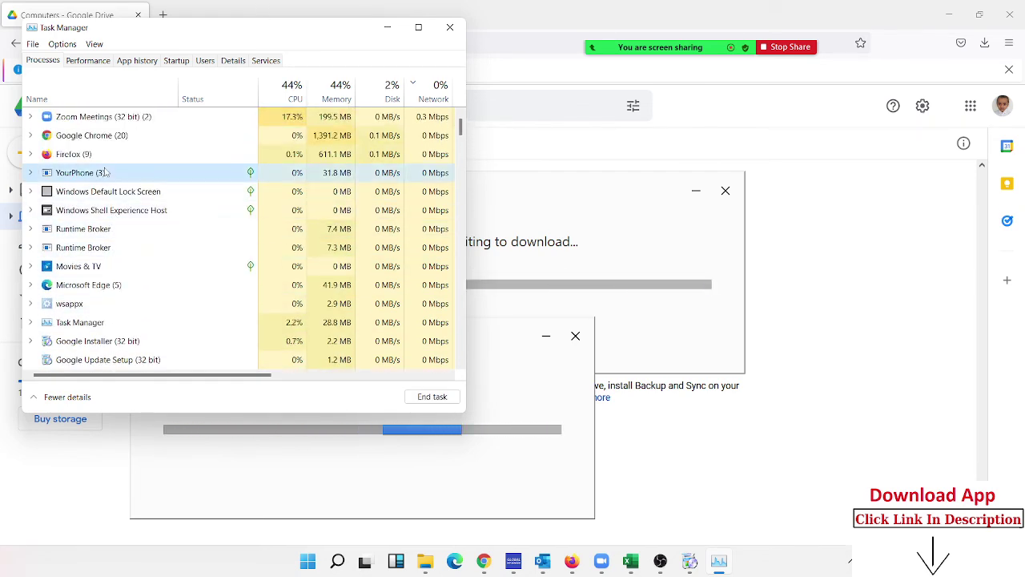
{"action": "left_click", "coordinate": [108, 211]}
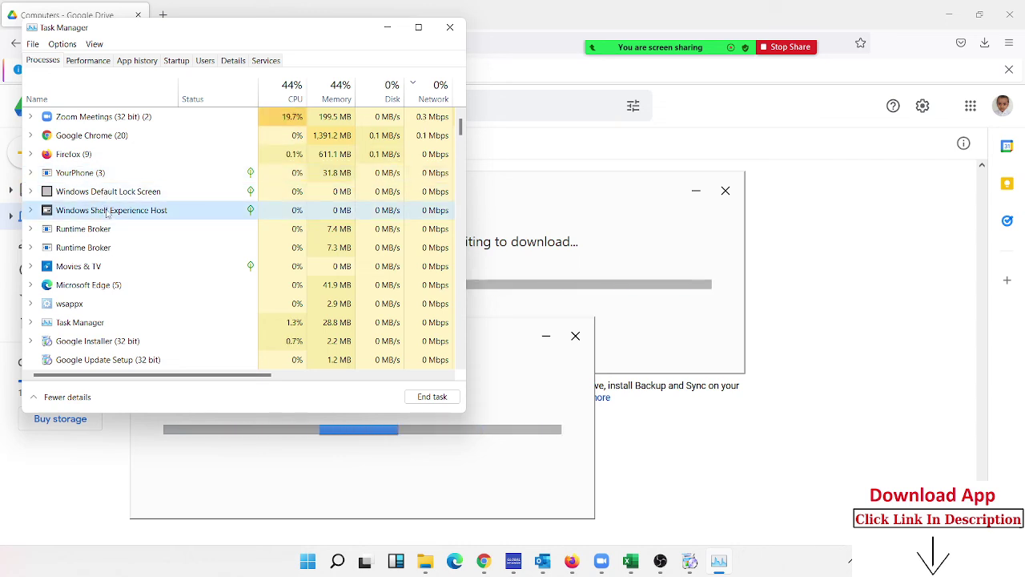
{"action": "key", "text": "Down"}
{"action": "key", "text": "Down"}
{"action": "key", "text": "Down"}
{"action": "key", "text": "Down"}
{"action": "key", "text": "Down"}
{"action": "key", "text": "Down"}
{"action": "key", "text": "Down"}
{"action": "key", "text": "Down"}
{"action": "key", "text": "Down"}
{"action": "key", "text": "Down"}
{"action": "key", "text": "Down"}
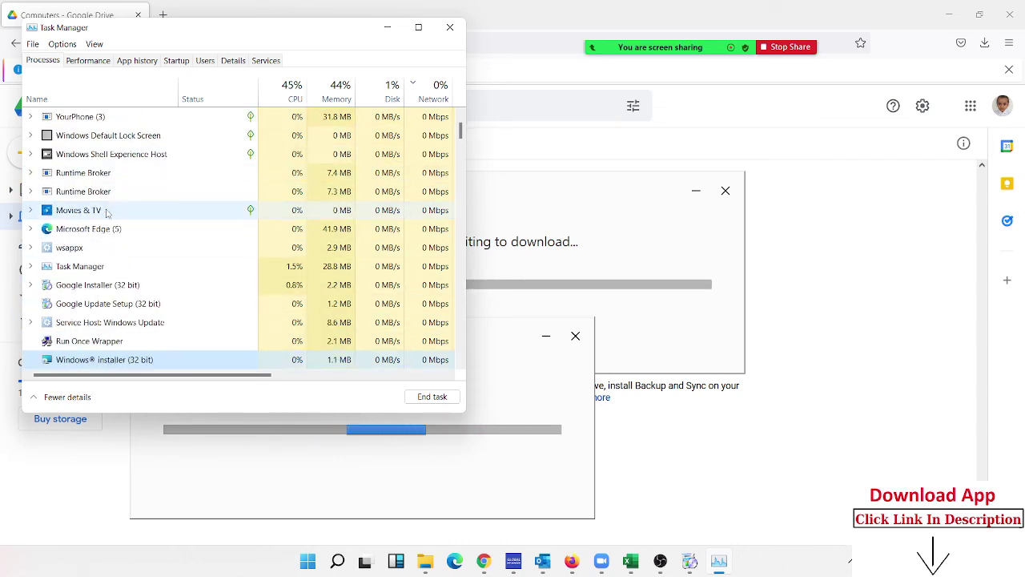
{"action": "key", "text": "Down"}
{"action": "key", "text": "Down"}
{"action": "key", "text": "Down"}
{"action": "key", "text": "Down"}
{"action": "key", "text": "Up"}
{"action": "key", "text": "Up"}
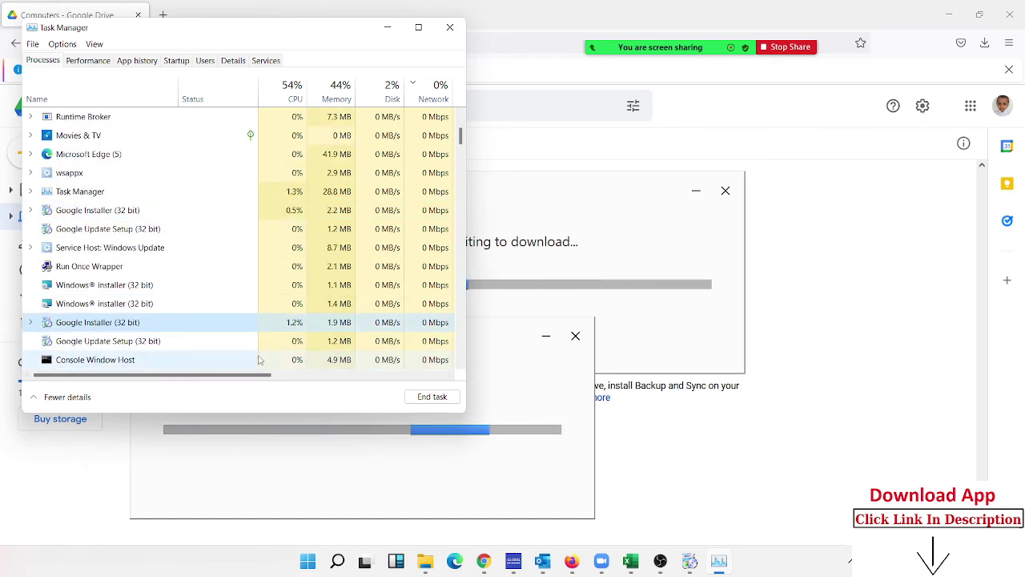
{"action": "left_click", "coordinate": [425, 398]}
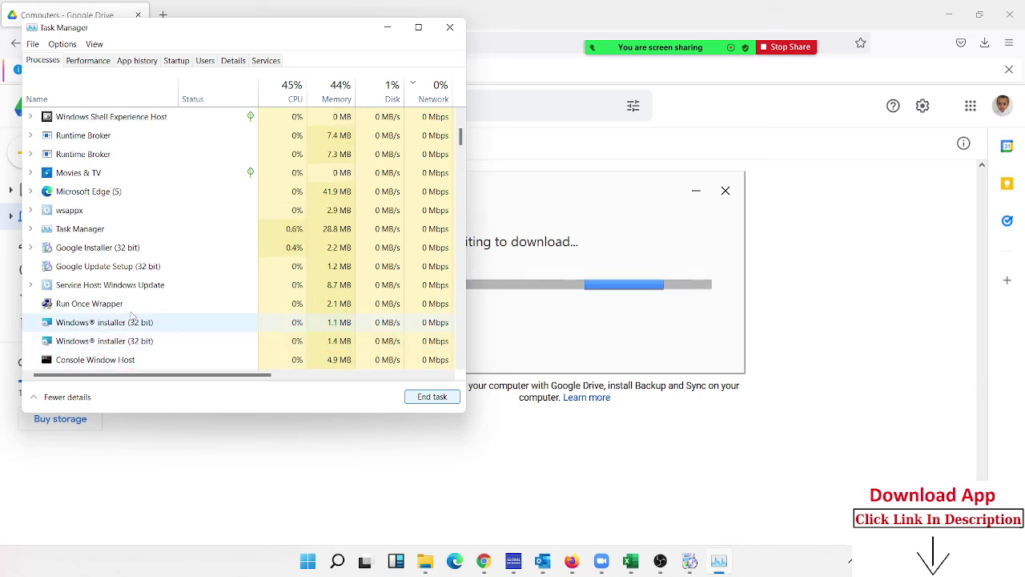
End Google Update Setup (32 bit) and the remaining Google Installer process, then return to Google Drive.
{"action": "left_click", "coordinate": [120, 284]}
{"action": "left_click", "coordinate": [120, 266]}
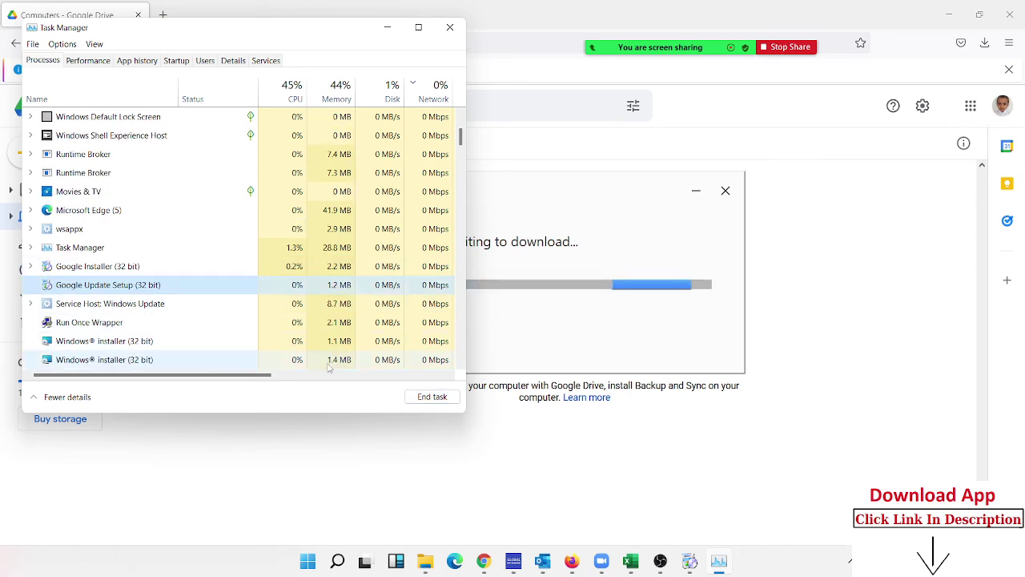
{"action": "left_click", "coordinate": [432, 396]}
{"action": "left_click", "coordinate": [120, 266]}
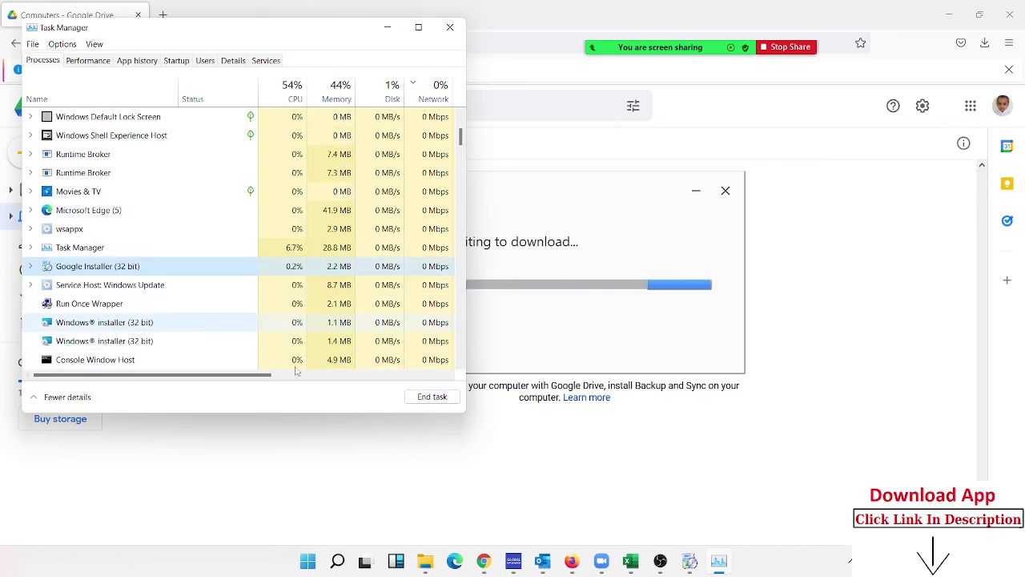
{"action": "left_click", "coordinate": [424, 398]}
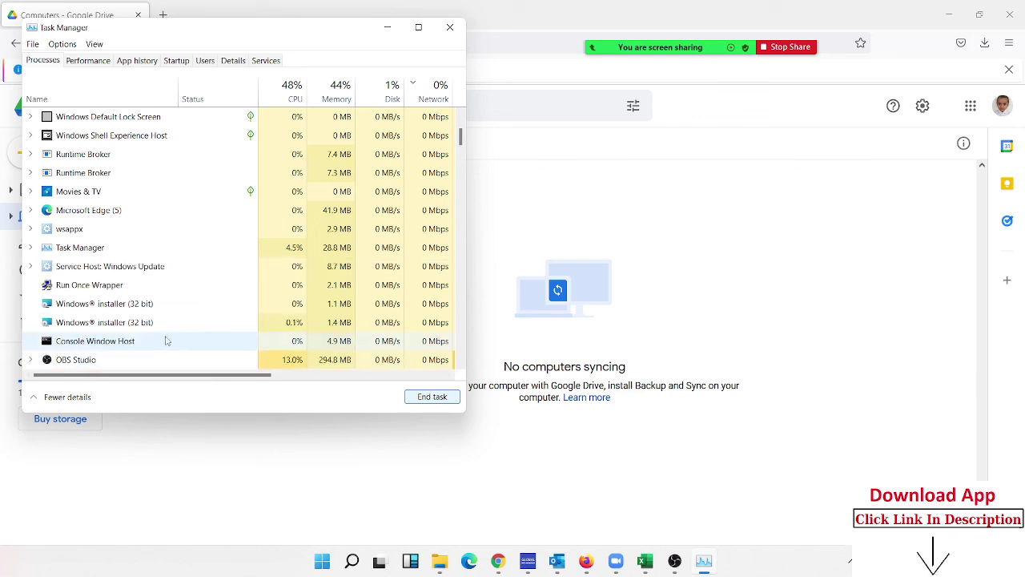
{"action": "left_click", "coordinate": [1022, 231]}
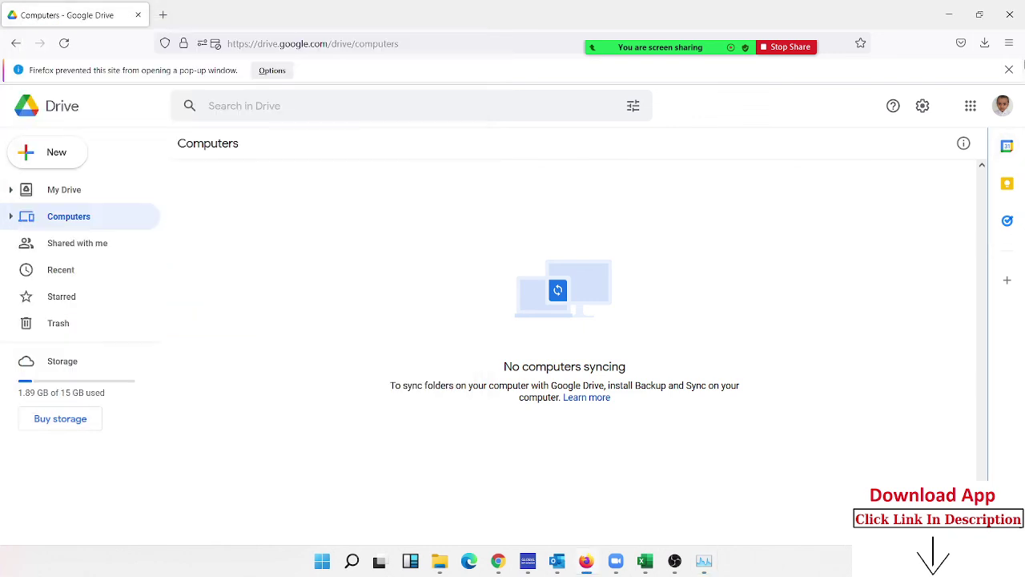
Run installbackupandsync.exe again from Firefox's Downloads list.
{"action": "left_click", "coordinate": [984, 42]}
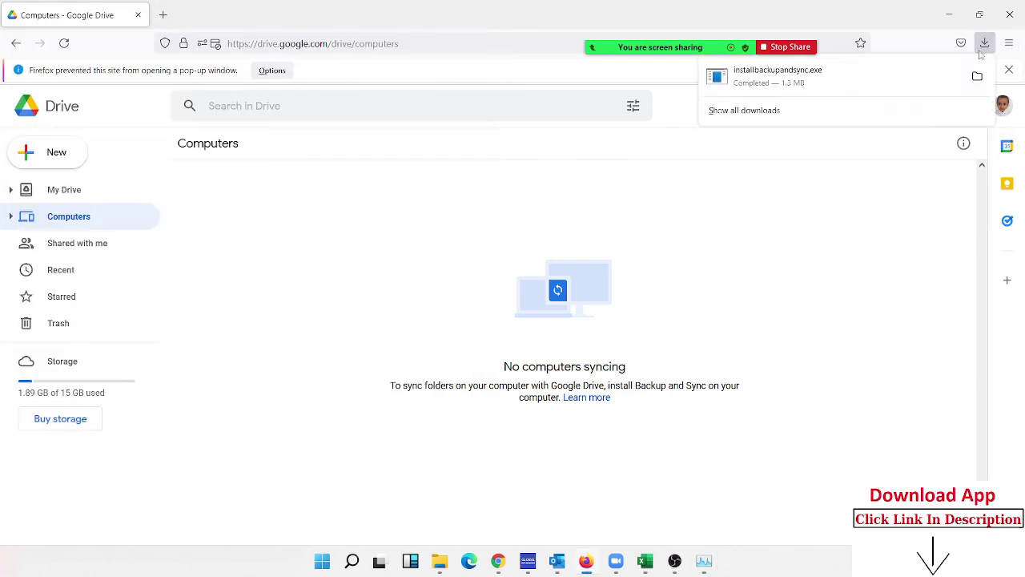
{"action": "left_click", "coordinate": [829, 77]}
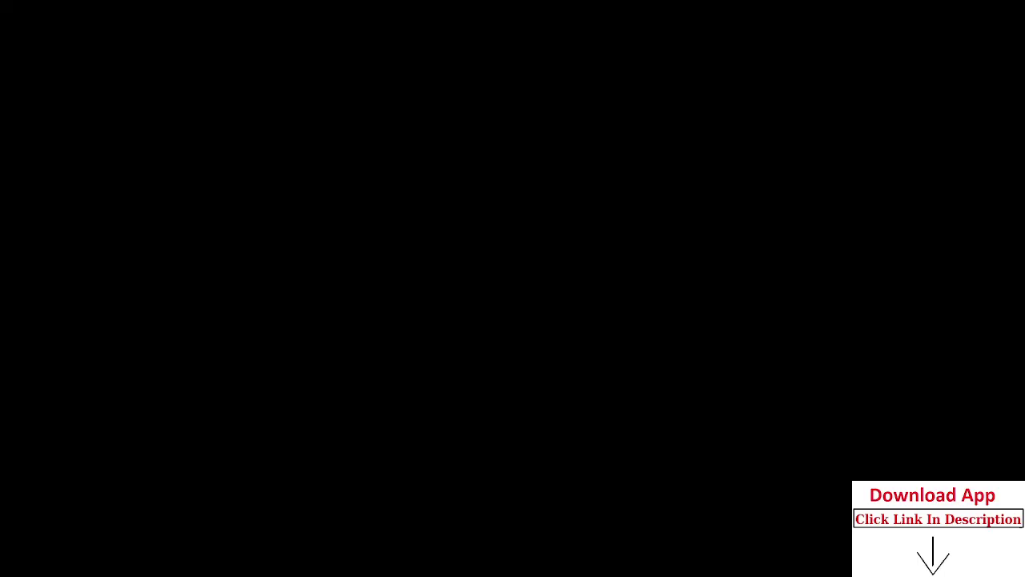
Return to the Drive Computers page while the relaunched installer shows Waiting to download….
{"action": "left_click", "coordinate": [487, 368]}
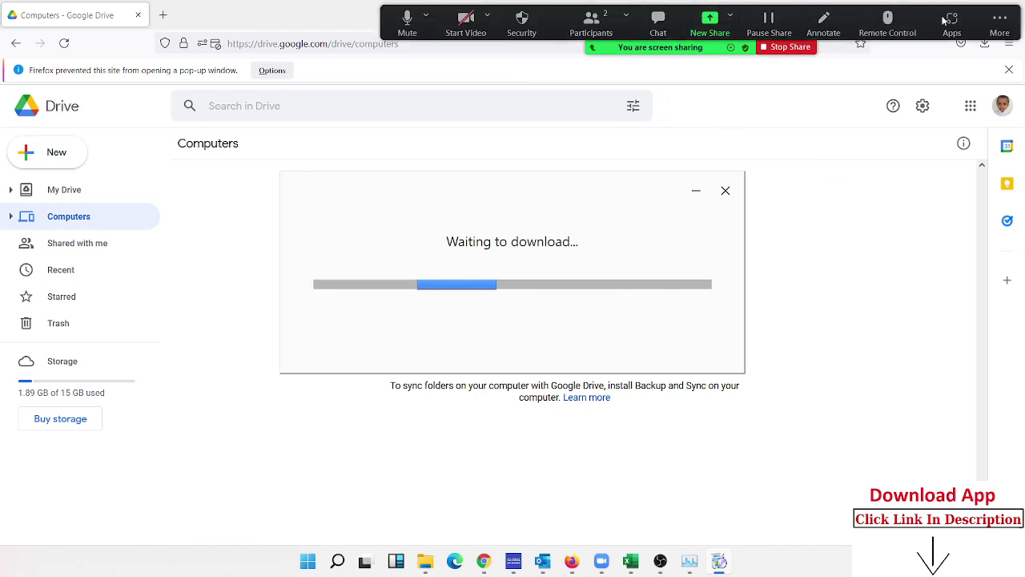
End the Zoom meeting for all participants via More > End, then close the Zoom window.
{"action": "left_click", "coordinate": [999, 22]}
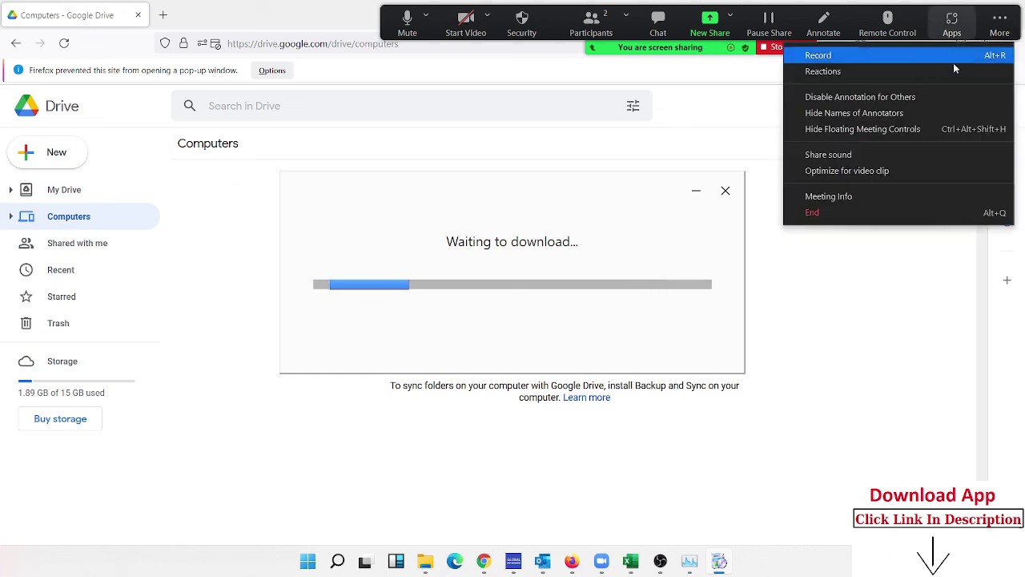
{"action": "left_click", "coordinate": [903, 214]}
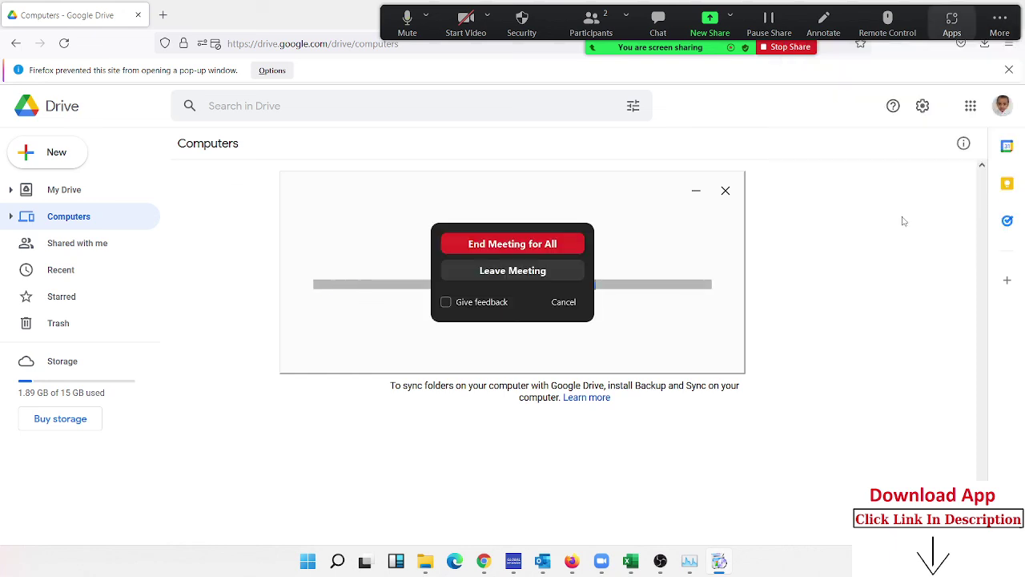
{"action": "left_click", "coordinate": [547, 244]}
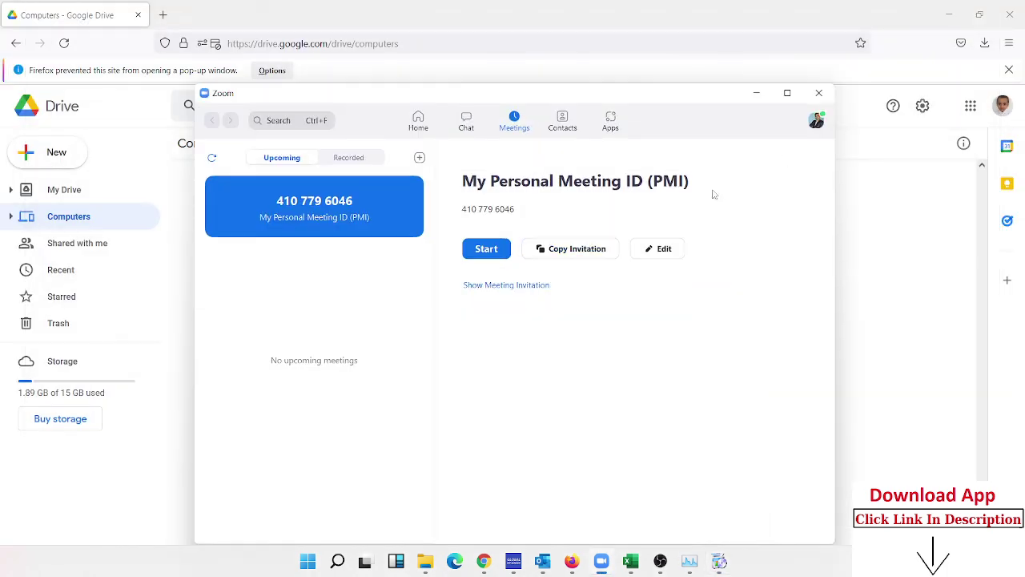
{"action": "left_click", "coordinate": [817, 93]}
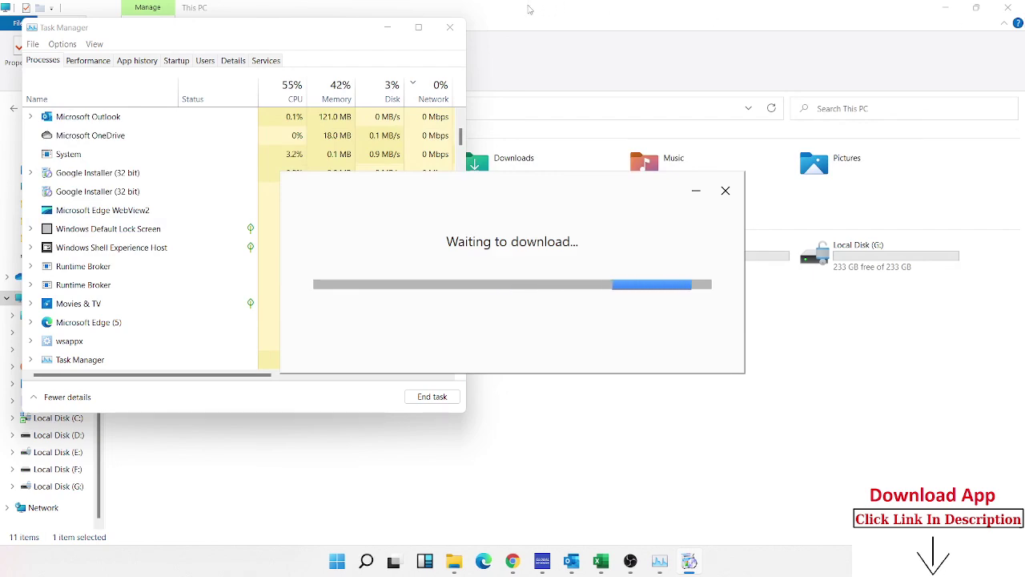
Close Task Manager and File Explorer, minimise the VBA editor, then close Excel saving Form1.xlsm.
{"action": "left_click", "coordinate": [461, 28]}
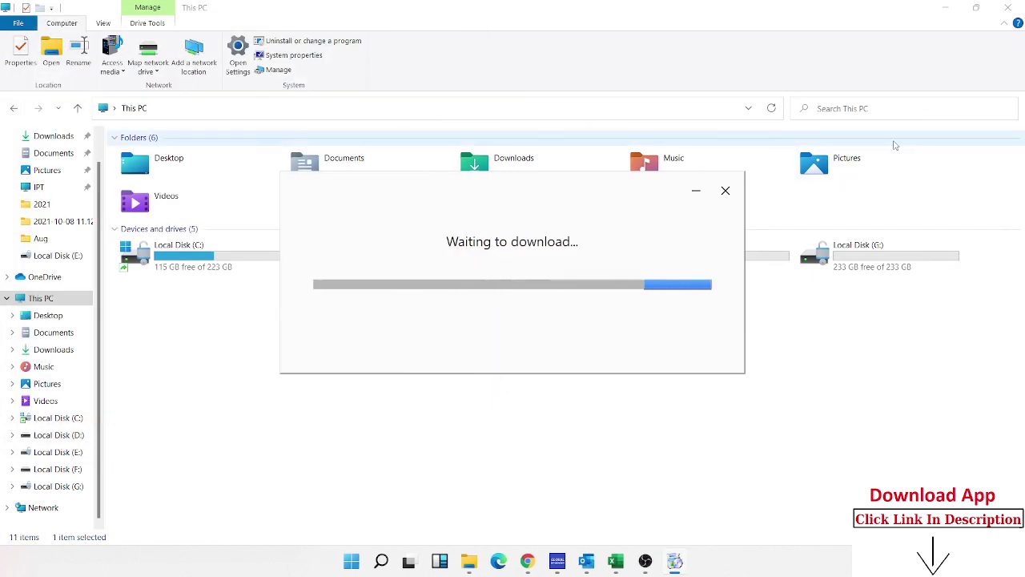
{"action": "left_click", "coordinate": [1009, 8]}
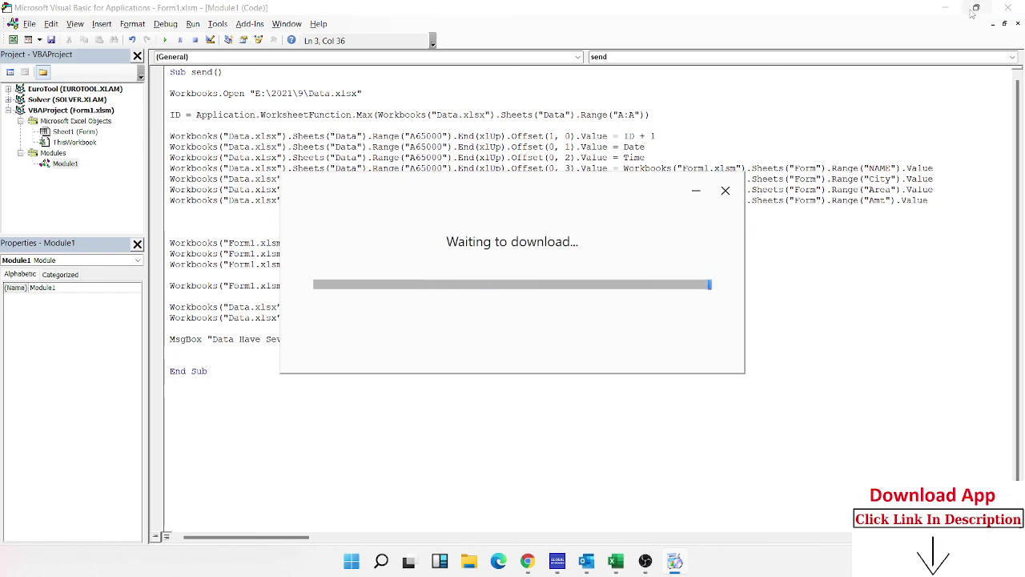
{"action": "left_click", "coordinate": [935, 16]}
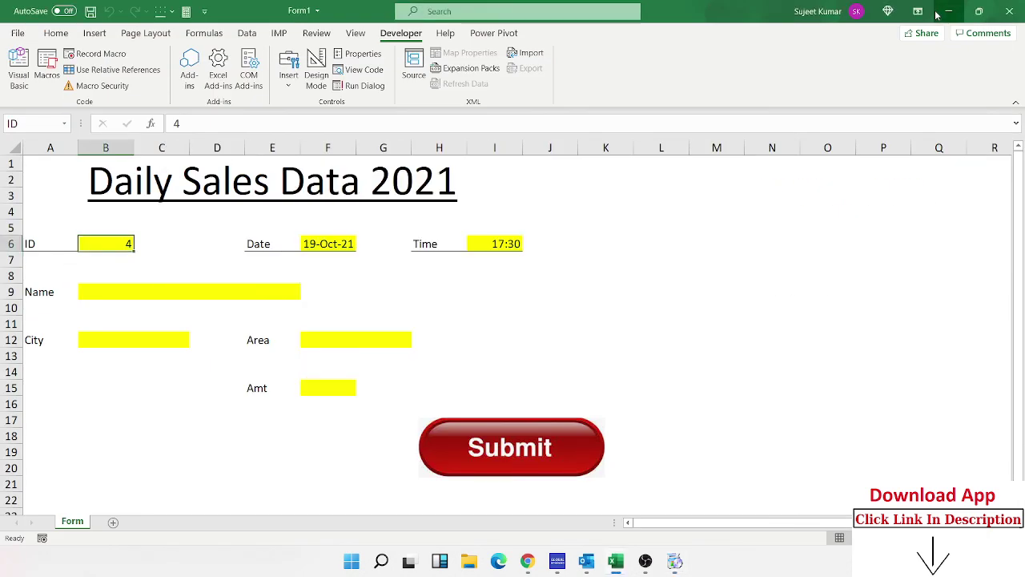
{"action": "left_click", "coordinate": [1011, 11]}
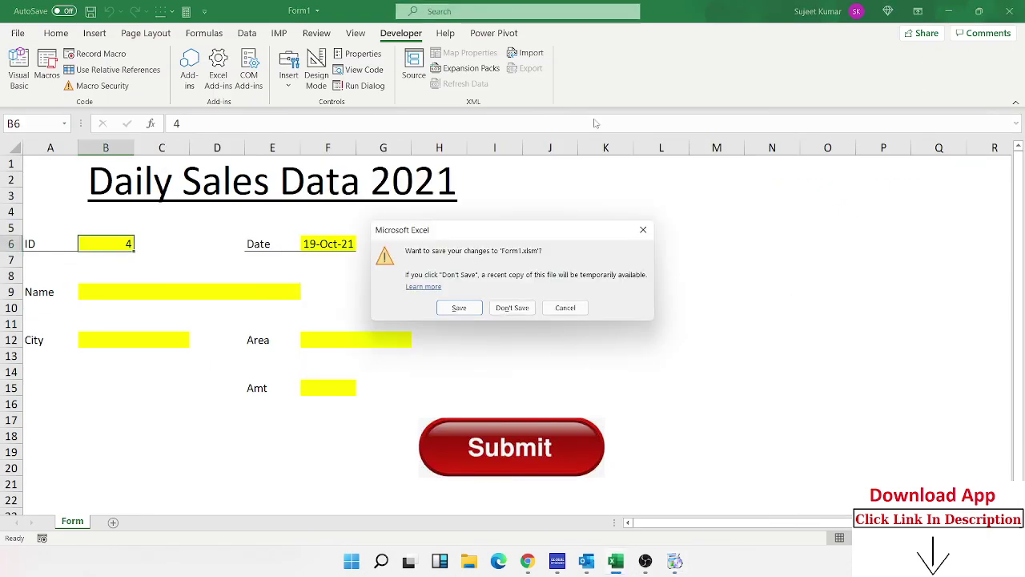
{"action": "left_click", "coordinate": [459, 309]}
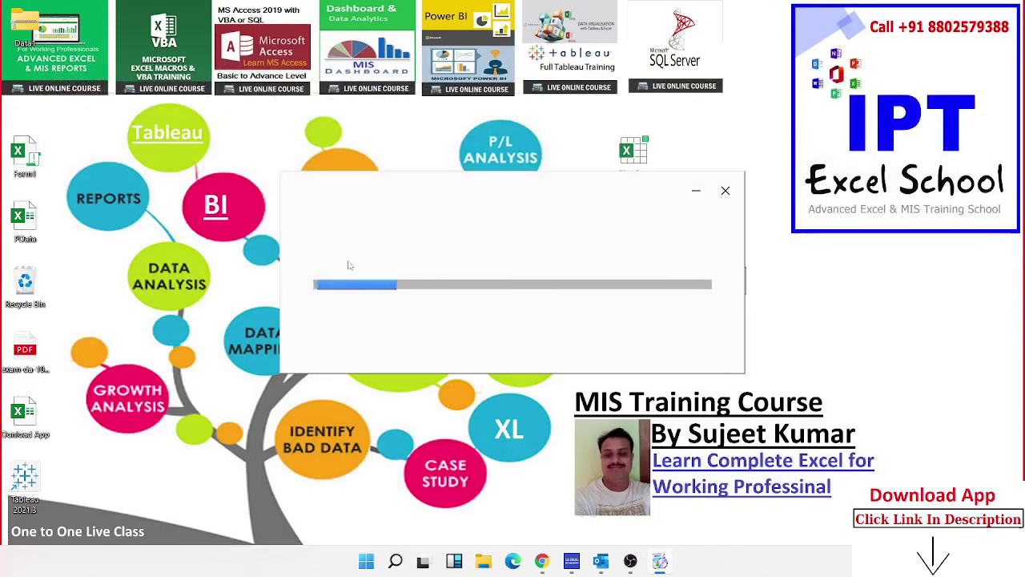